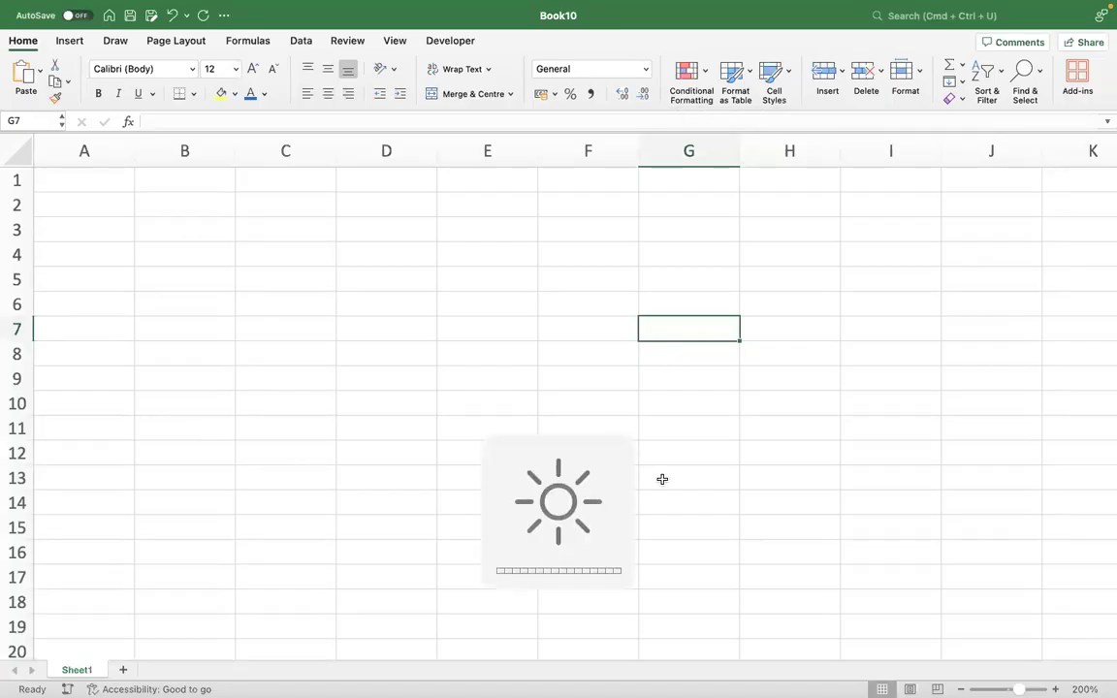
Label cell C4 "SIP (Monthly)" and enter 10000 as the monthly amount in E4
click(244, 276)
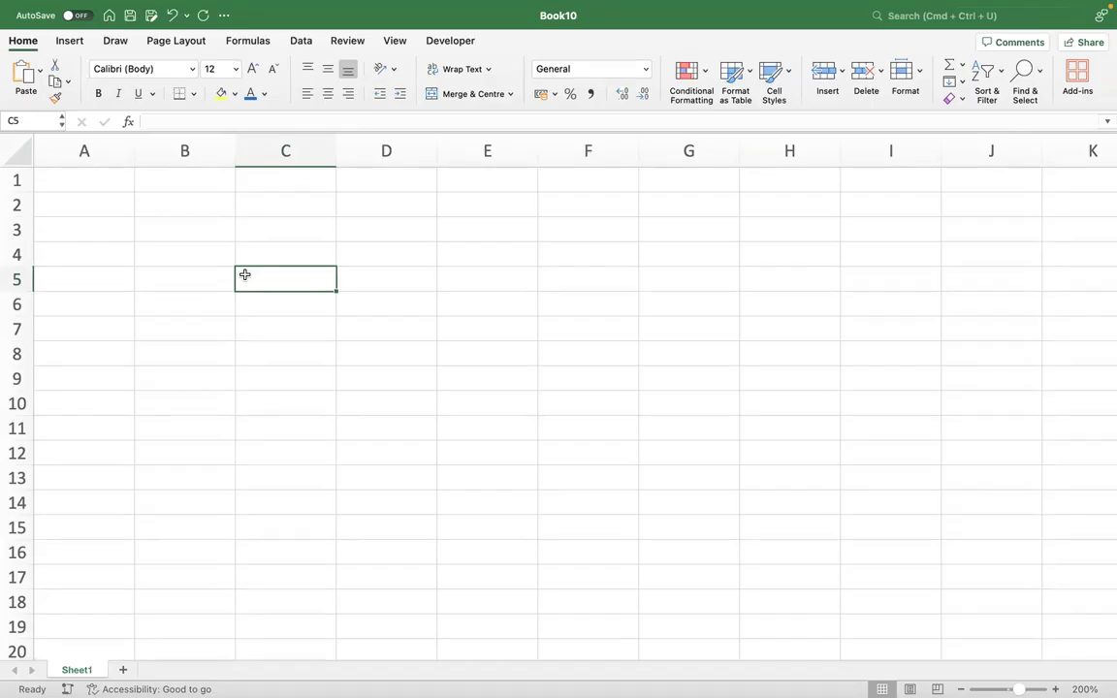
key(Left)
key(Up)
key(Right)
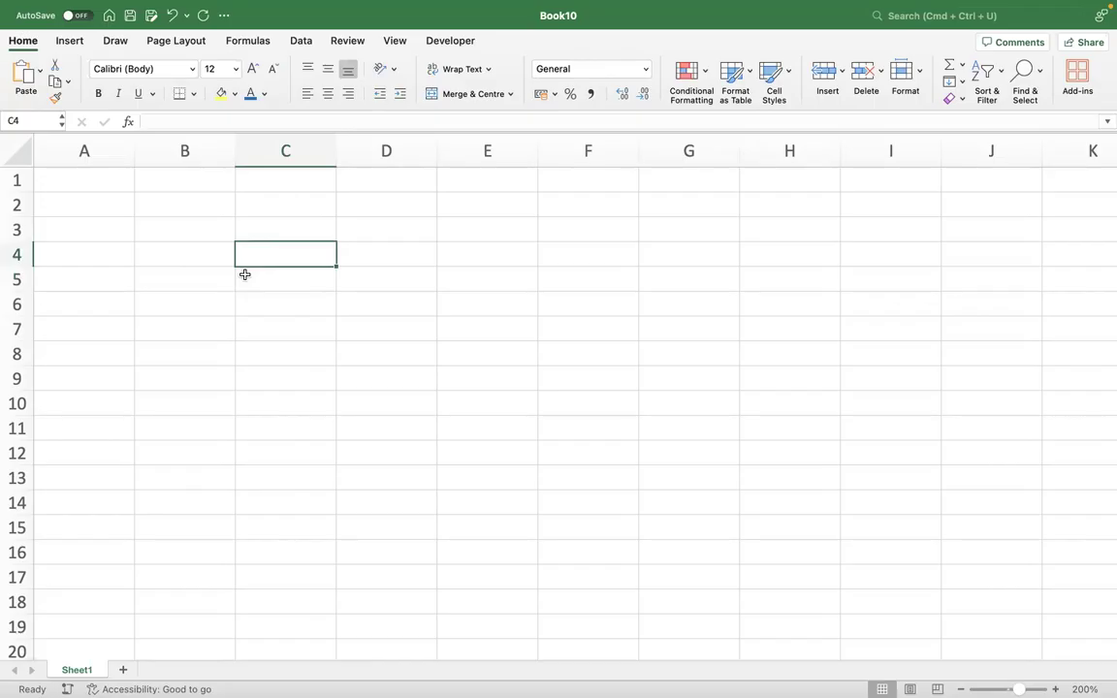
text(SIP (M)
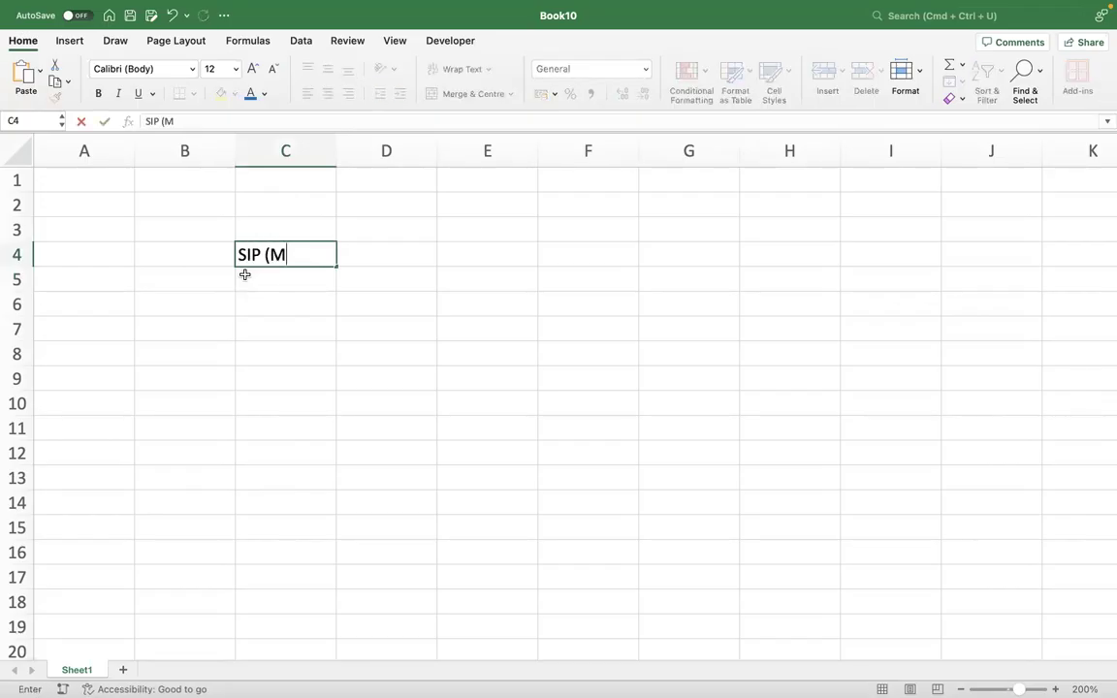
text(onthly)
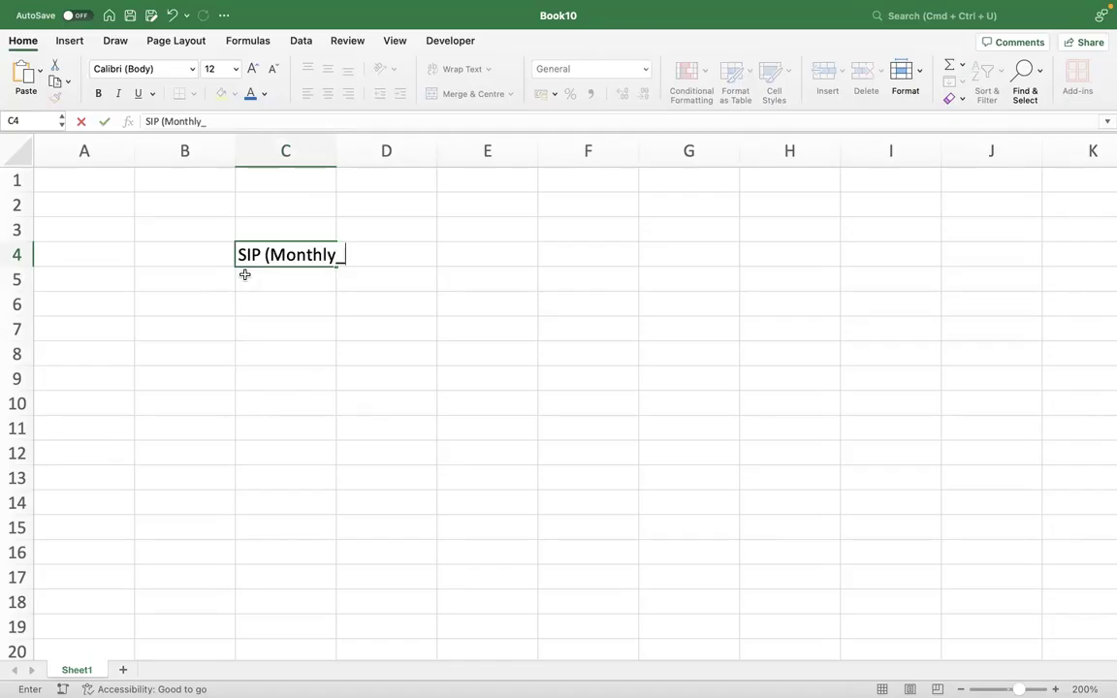
text())
key(Tab)
key(Tab)
text(10000)
key(Return)
Format the monthly SIP amount in E4 with a thousands separator and no decimals
click(489, 245)
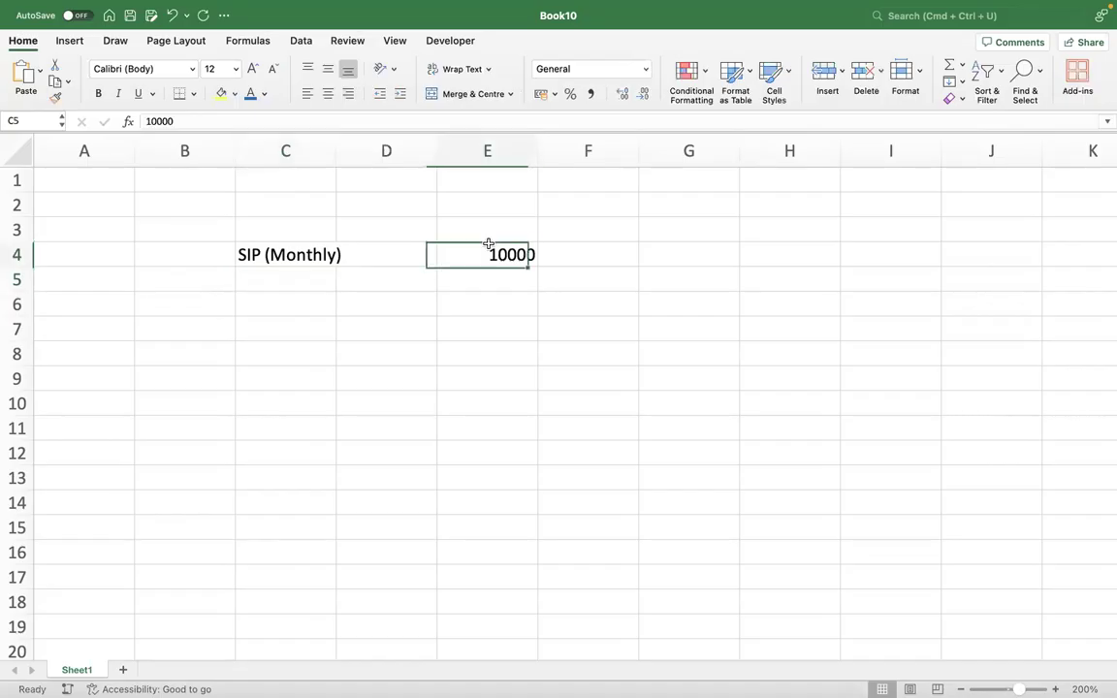
click(588, 94)
click(642, 93)
click(642, 93)
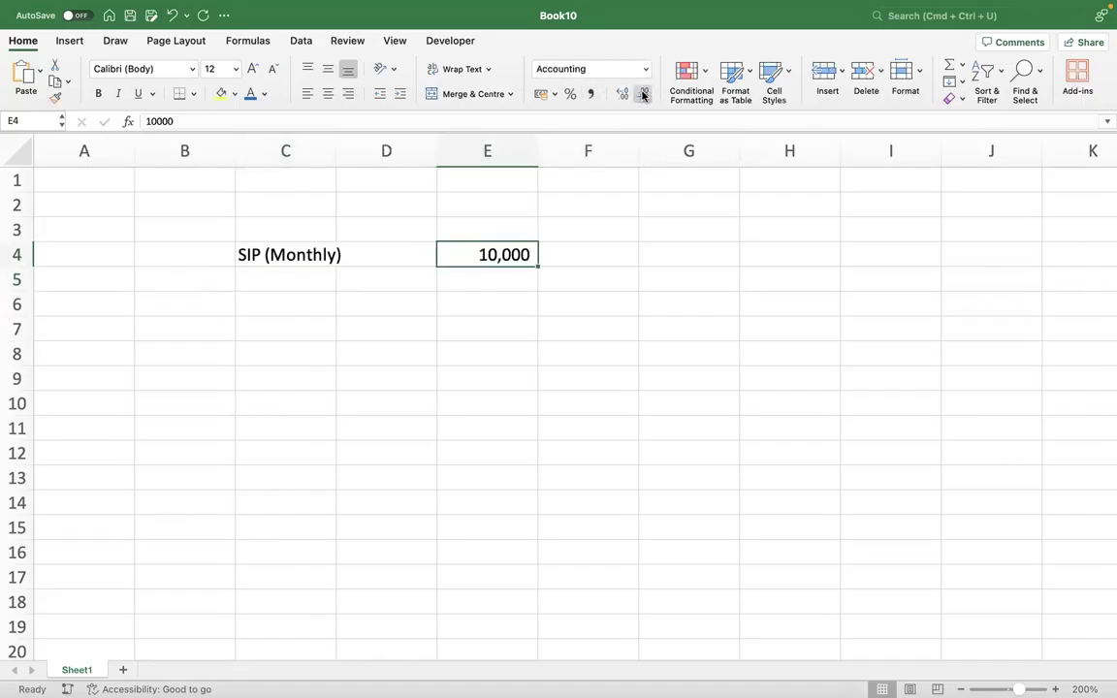
Add a "Years" row with the label in C6, 25 in D6 and the formula =D6*12 in E6
click(267, 304)
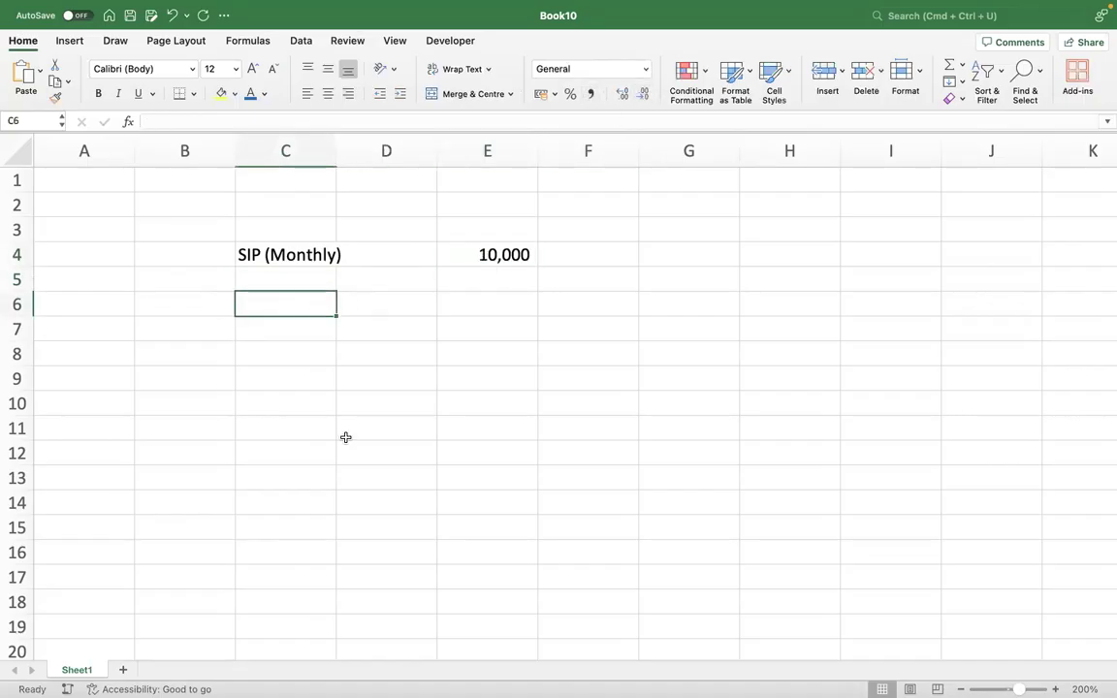
text(Years)
key(Tab)
text(25)
key(Tab)
text(=)
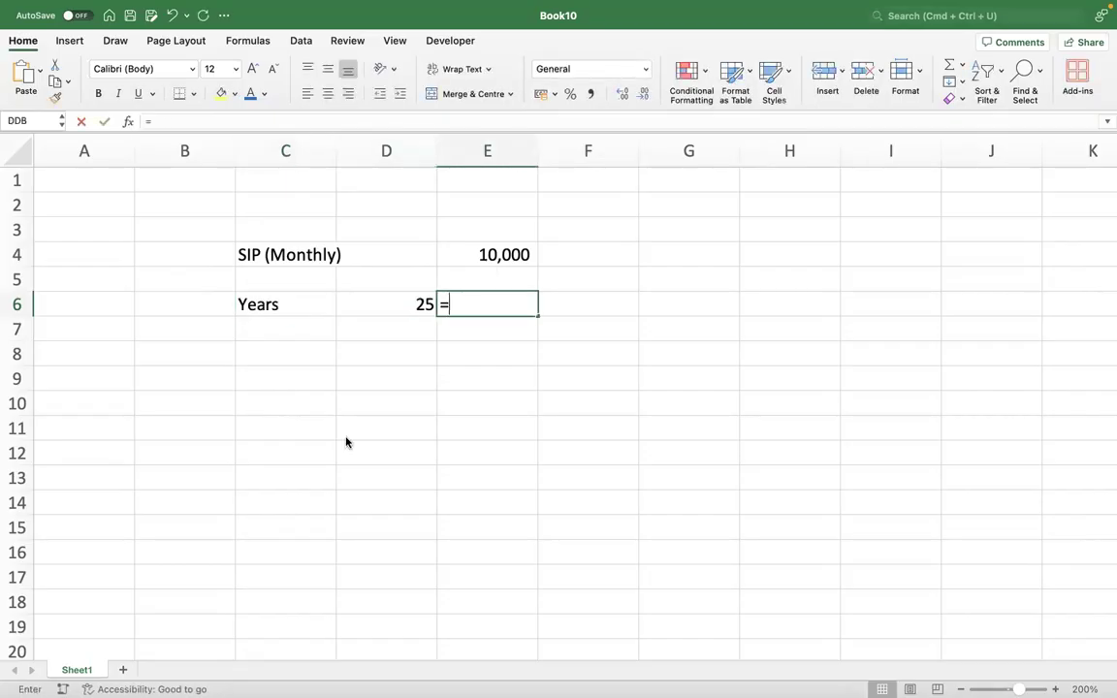
text(D6*12)
key(Return)
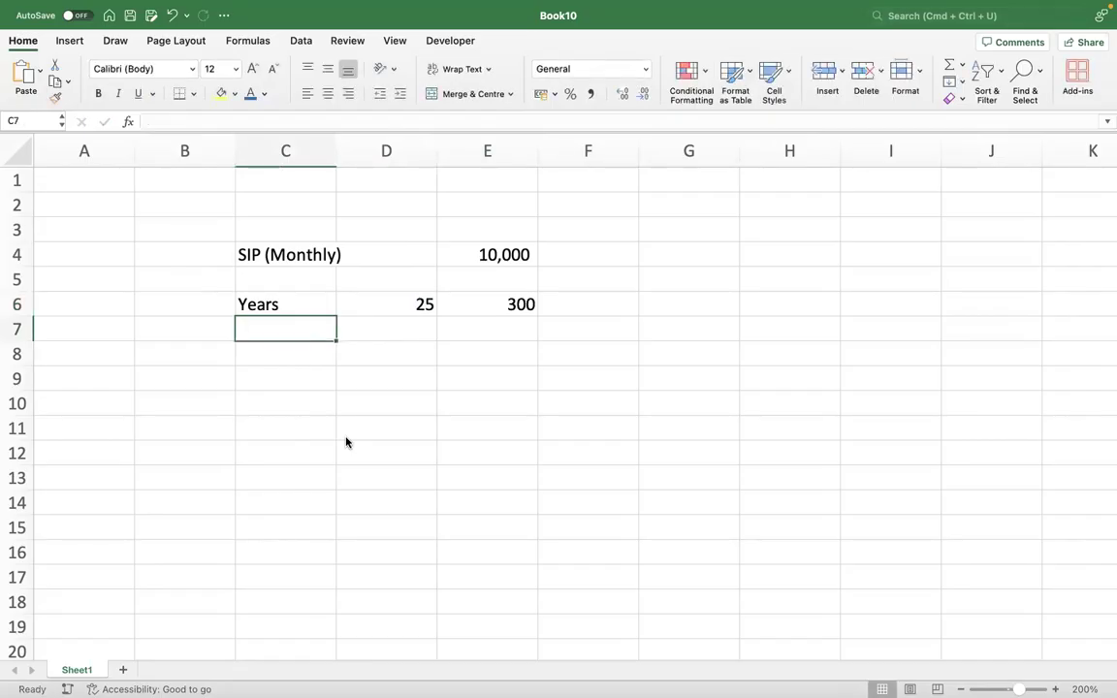
Add a "Rate" row with the label in C8, 14% in D8 and the formula =D8/12 in E8
key(Return)
text(Rate)
key(Tab)
text(14%)
key(Tab)
text(=D8/12)
key(Return)
Format the monthly rate in E8 as a percentage with two decimals
key(Up)
key(Right)
key(Right)
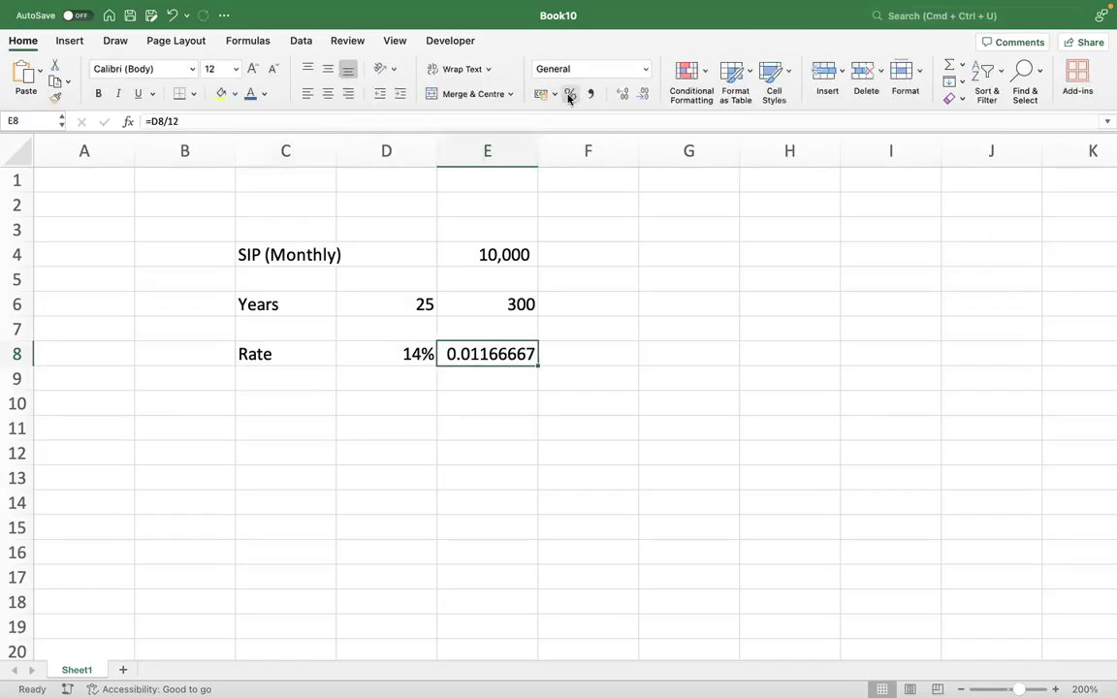
click(570, 94)
click(623, 93)
click(623, 93)
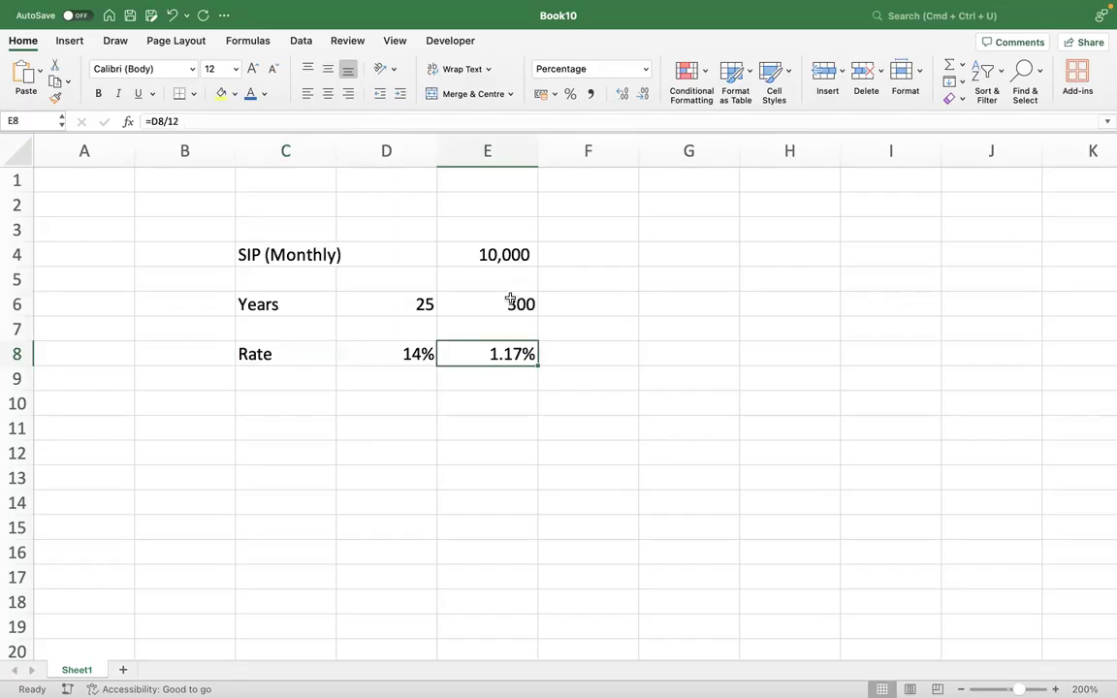
Highlight the monthly SIP amount in E4 and the monthly rate in E8 with a yellow fill
super+click(501, 254)
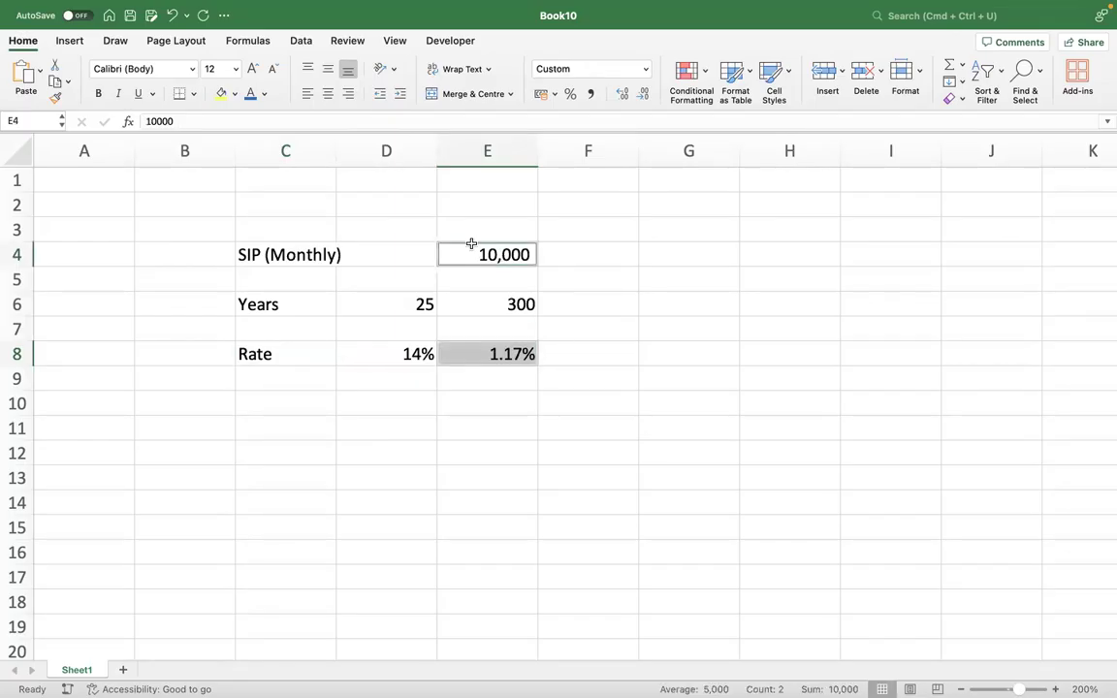
click(223, 94)
click(375, 415)
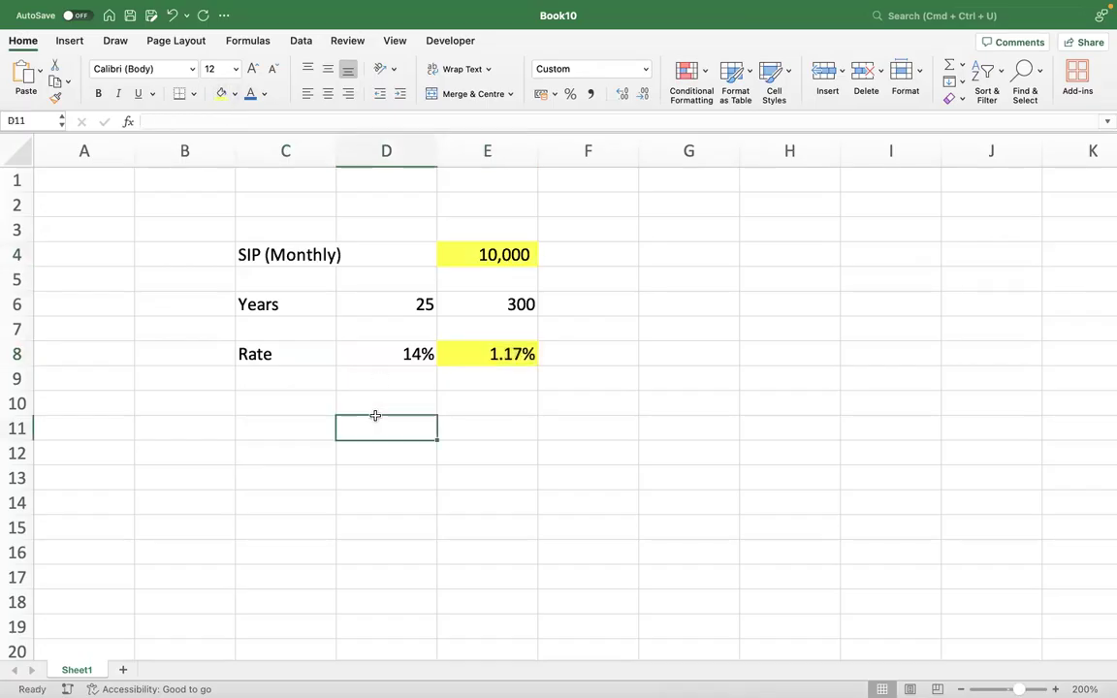
Enter the header "Month" in C12 and the first month number, 1, in C13
key(Left)
key(Down)
text(Month)
key(Return)
text(1)
key(Return)
Fill the month numbers down column C from C13 as a linear series with step value 1 and stop value 300
key(Up)
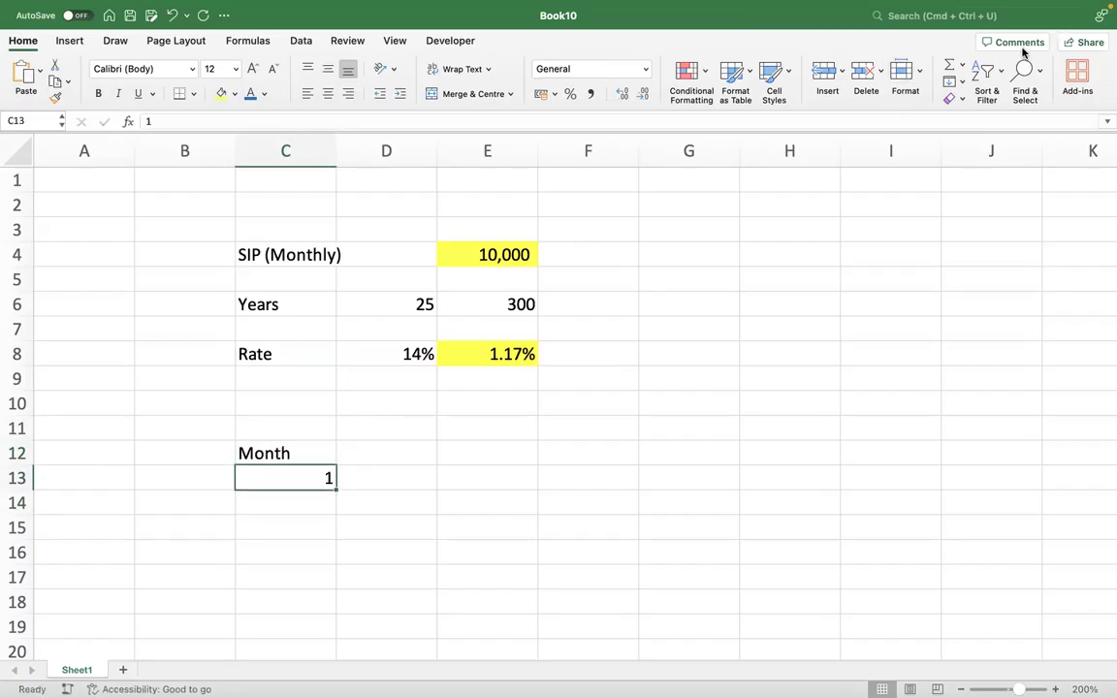
click(962, 83)
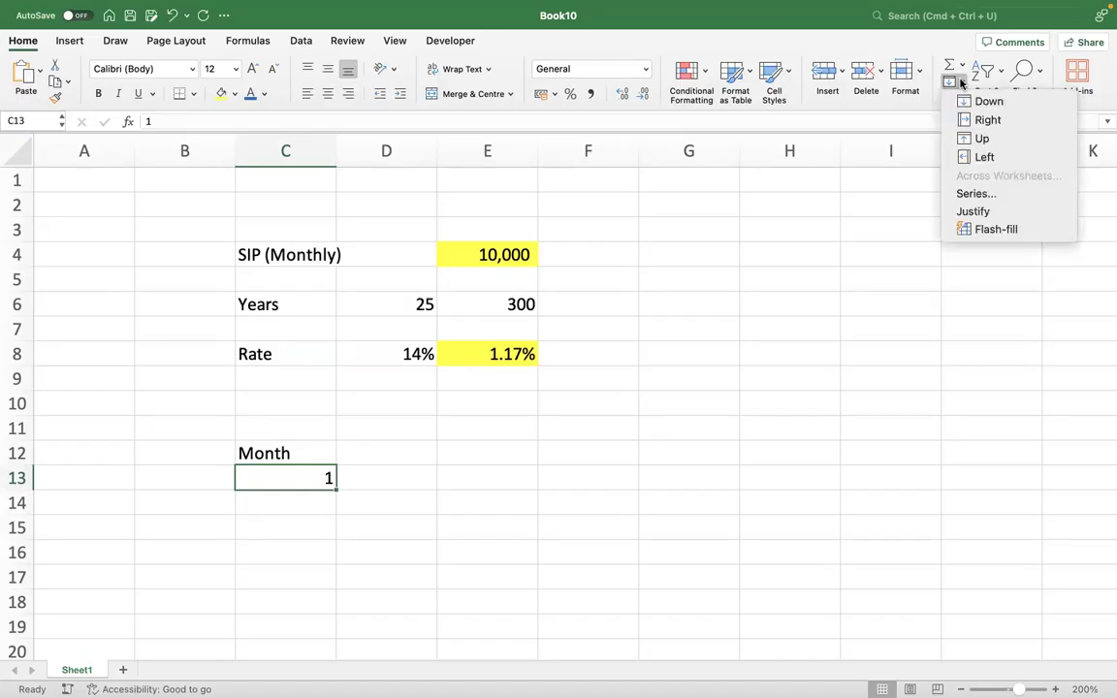
click(963, 193)
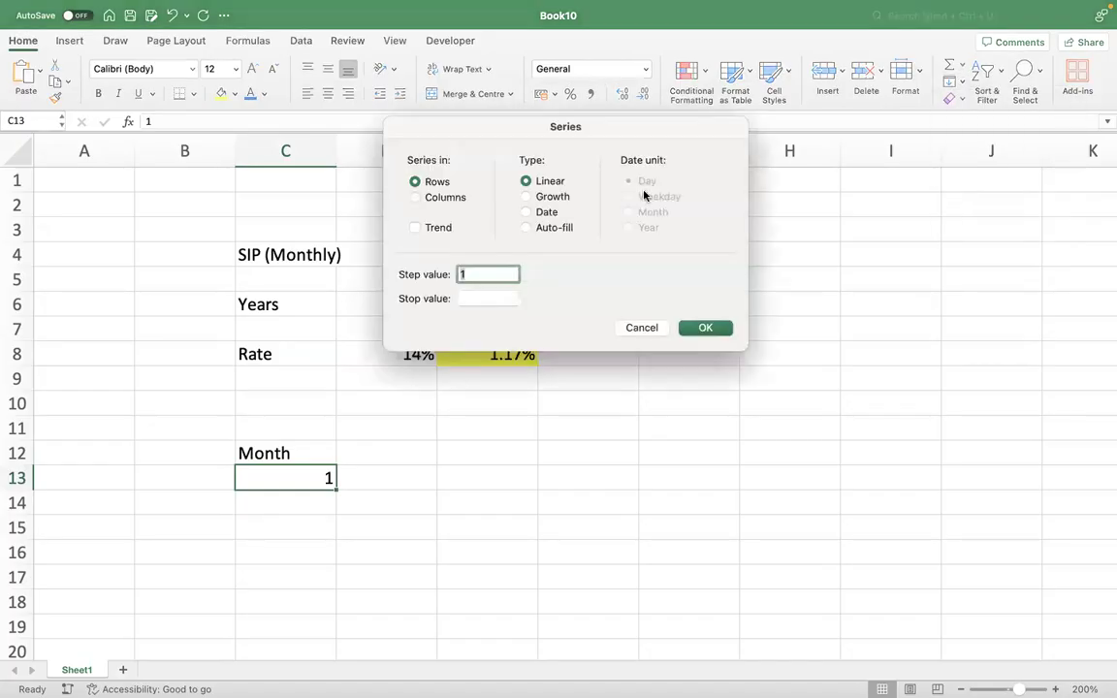
click(437, 199)
click(474, 298)
text(300)
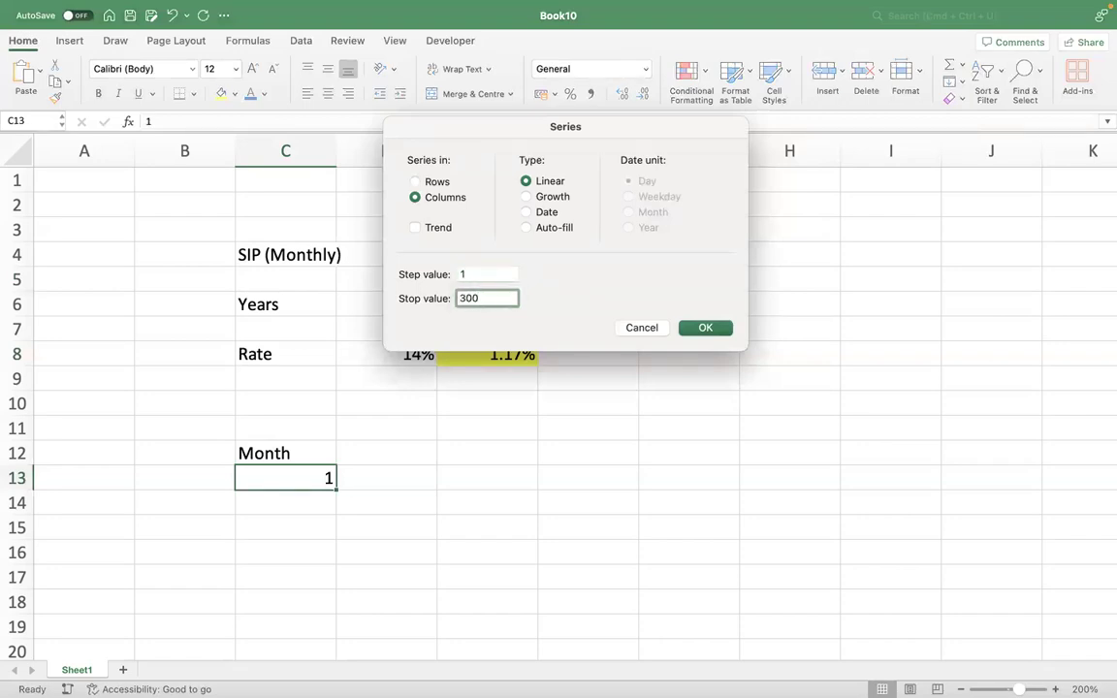
click(705, 328)
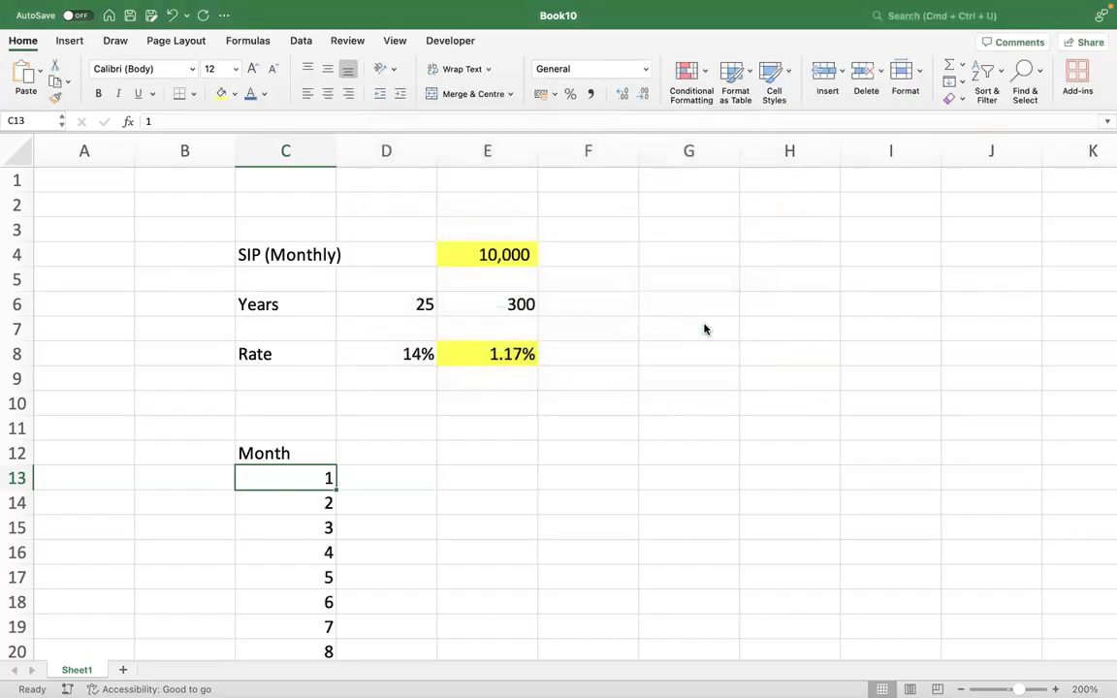
key(super+Down)
key(super+Up)
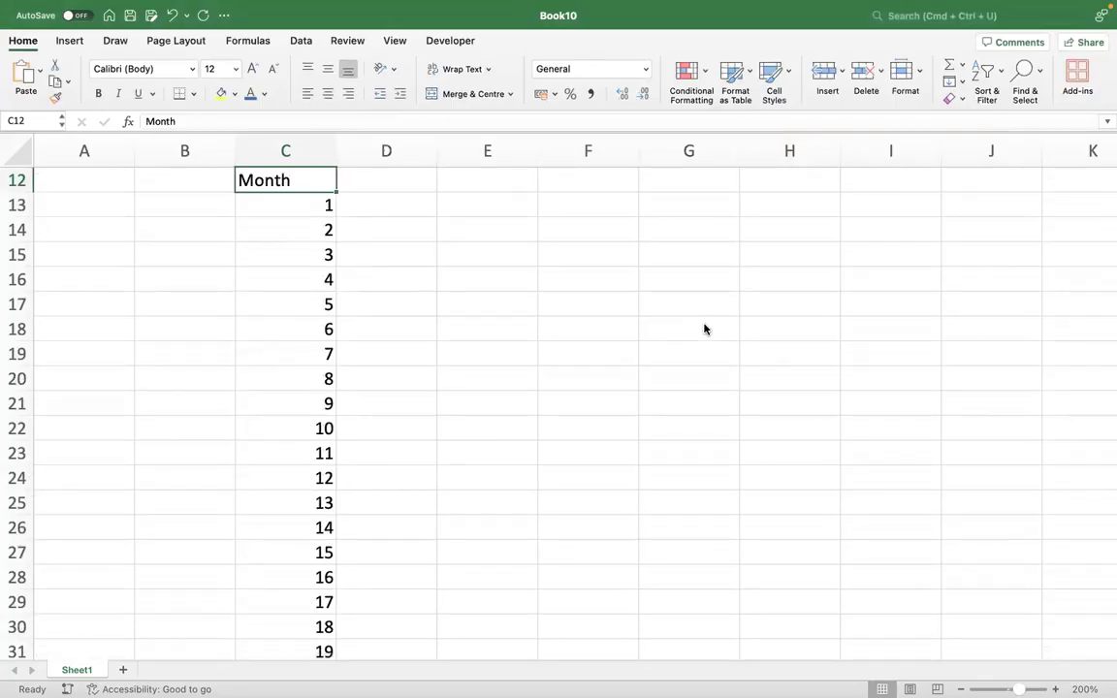
Enter the column headers "OB", "SIP", "Grwth" and "CB" in D12:G12
key(Right)
scroll(705, 328, up, 2)
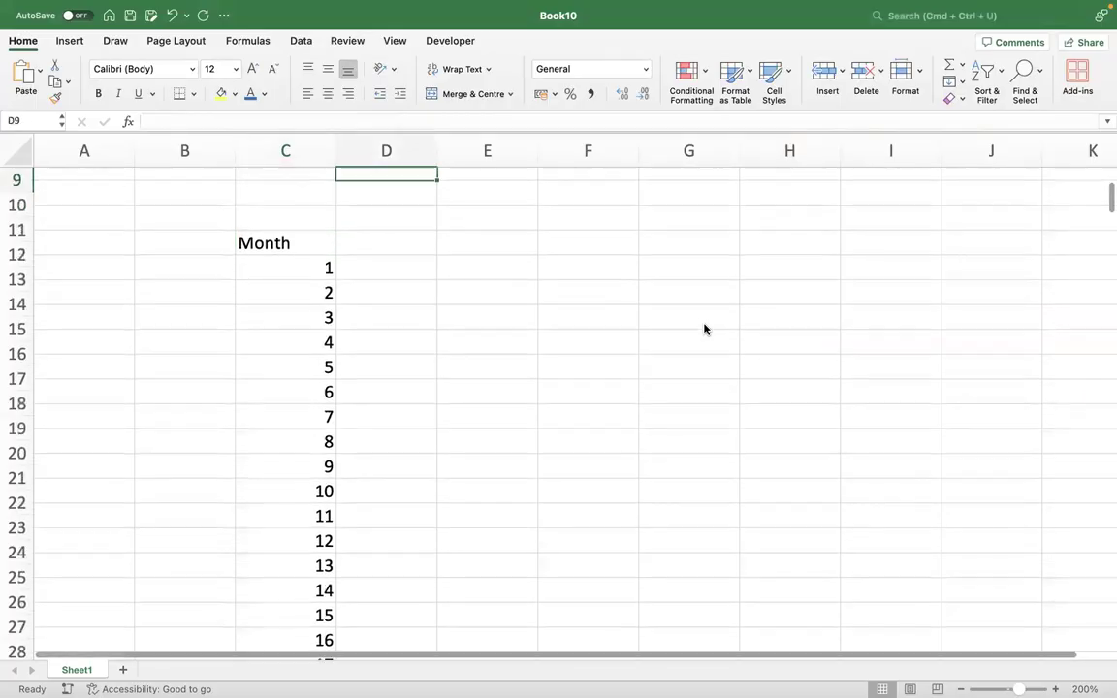
text(OB)
key(Tab)
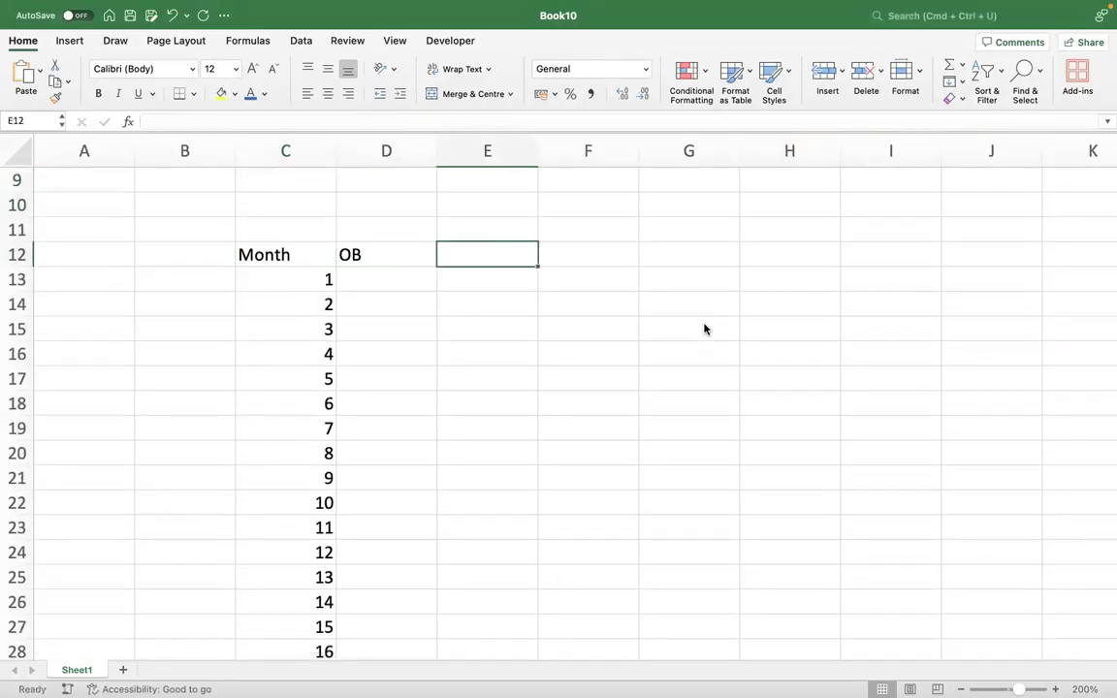
text(SIP)
key(Tab)
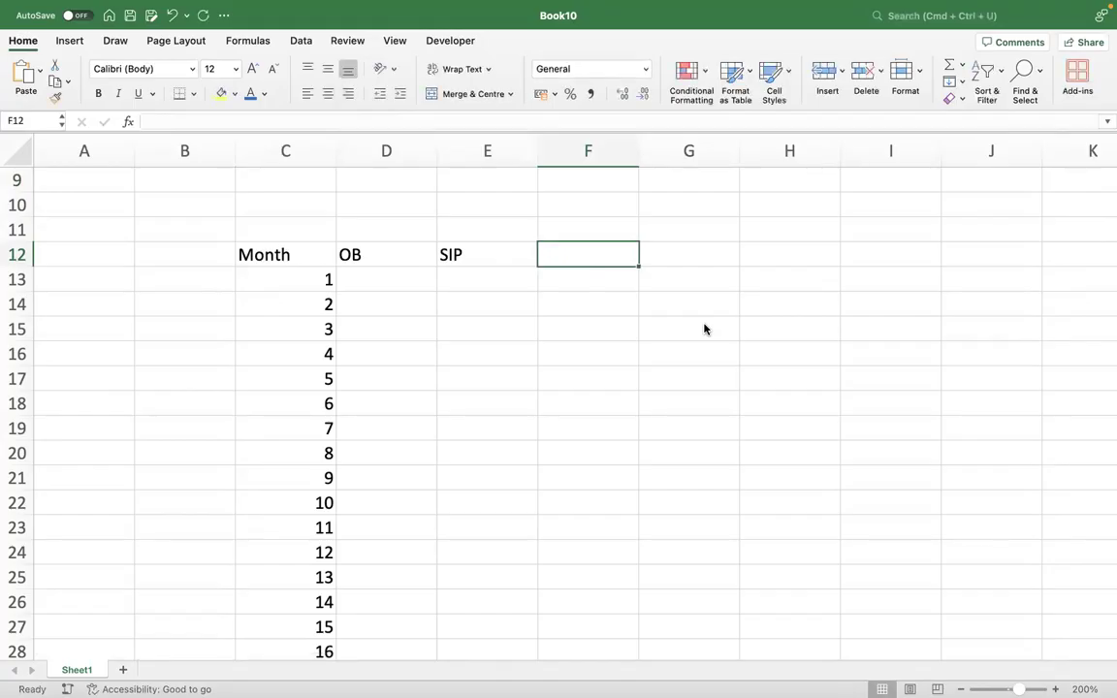
text(Grwth)
key(Tab)
text(CB)
key(Return)
Make the table header row C12:G12 bold
key(Up)
key(Left)
key(Left)
key(Right)
key(ctrl+shift+Right)
key(super+b)
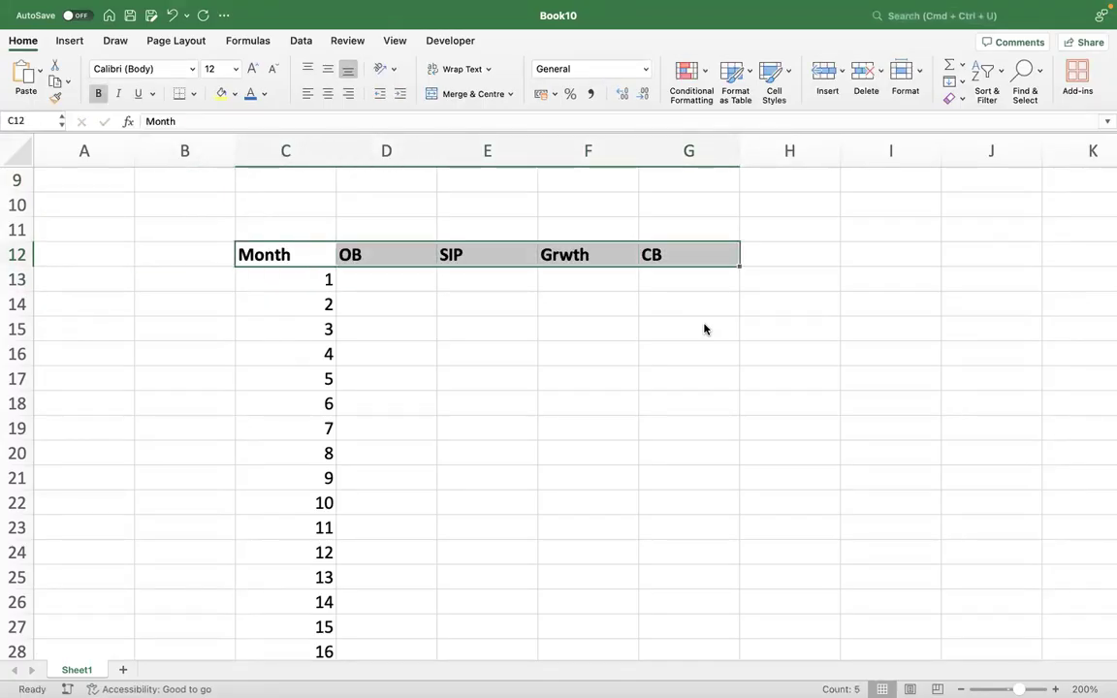
Enter 0 as the month 1 opening balance in D13
key(Down)
key(Right)
text(0)
key(Tab)
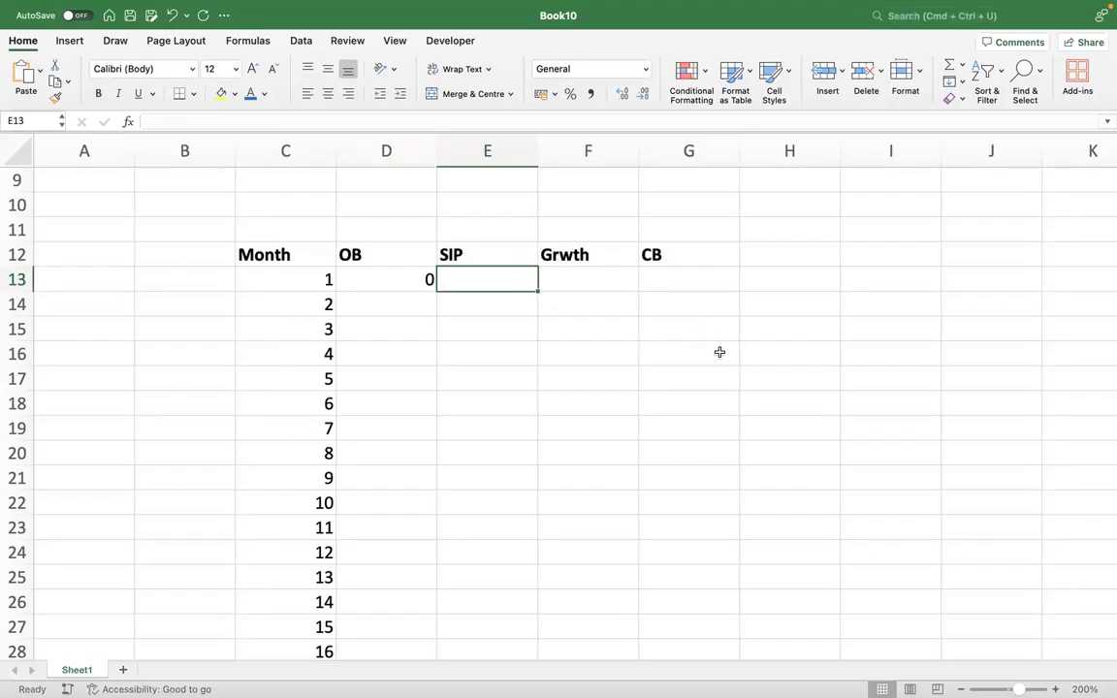
Link the month 1 SIP in E13 to the monthly amount with the formula =E4
scroll(735, 366, up, 5)
text(=)
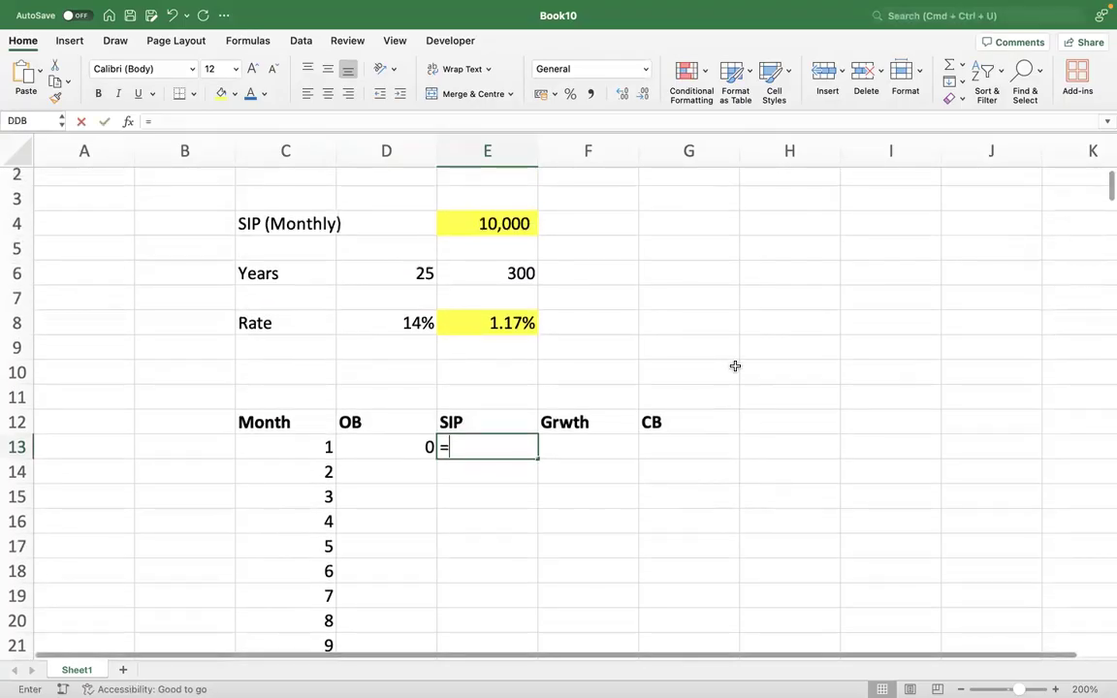
key(Up)
key(Up)
key(Up)
key(Up)
key(Up)
key(Up)
key(Up)
key(Up)
key(Up)
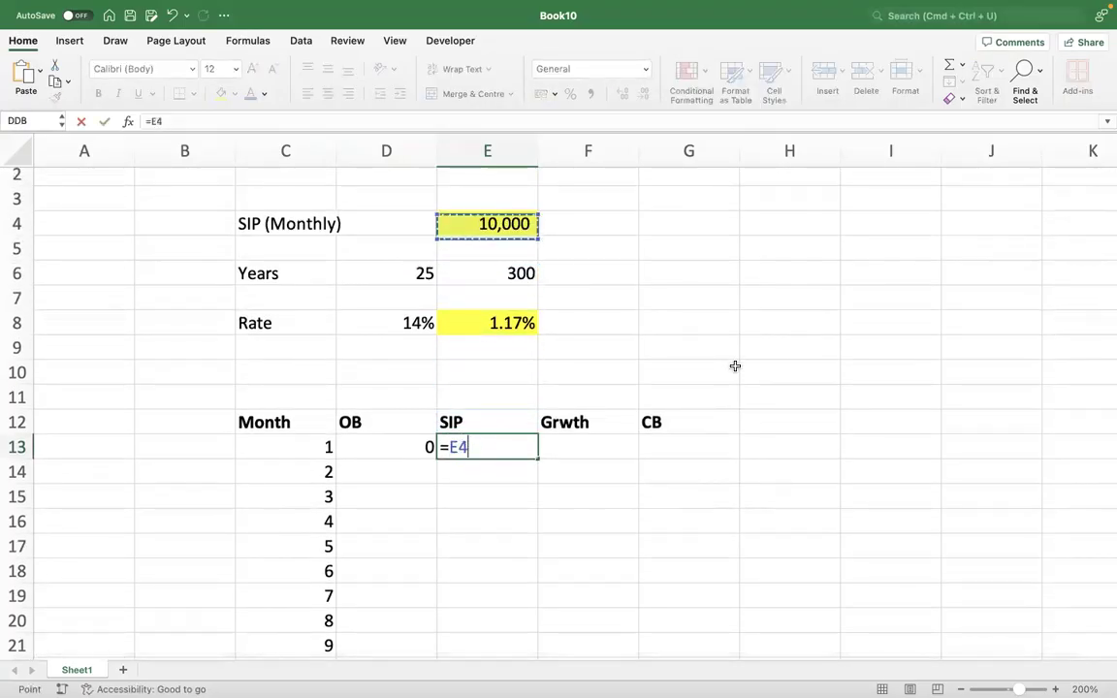
key(Return)
Enter the month 1 growth formula =D13*$E$8 in F13
key(Up)
key(Right)
key(Right)
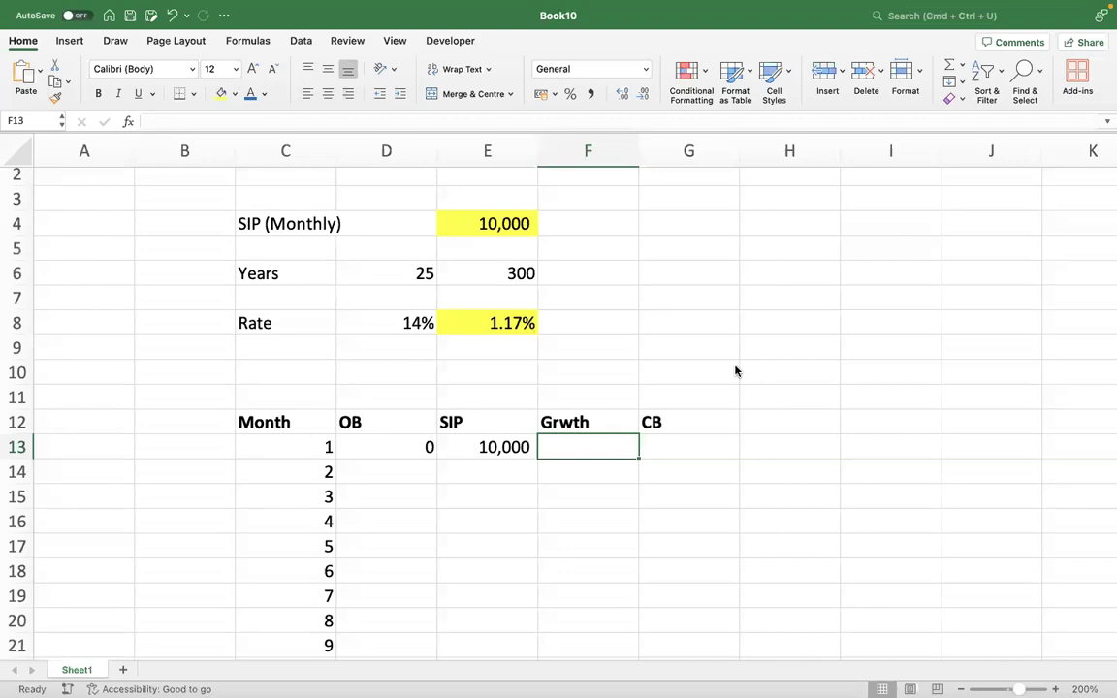
text(=D13*$E$8)
key(Tab)
Calculate the month 1 closing balance in G13 as the SUM of D13:F13
text(=sum)
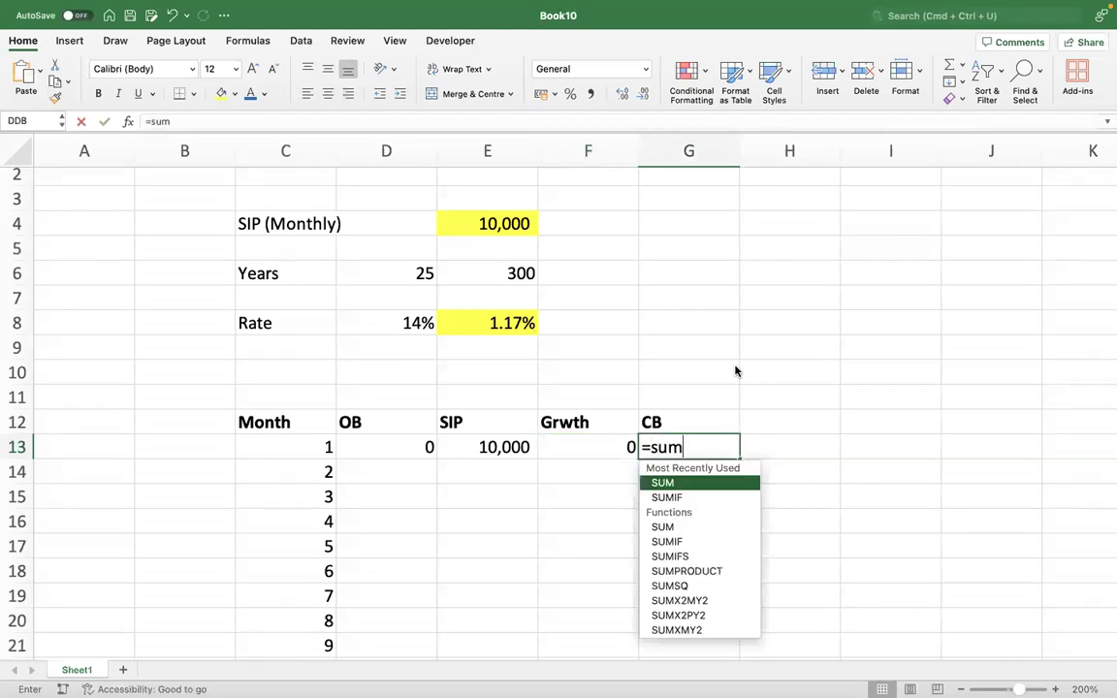
text(()
key(Left)
key(shift+Left)
key(shift+Left)
key(Return)
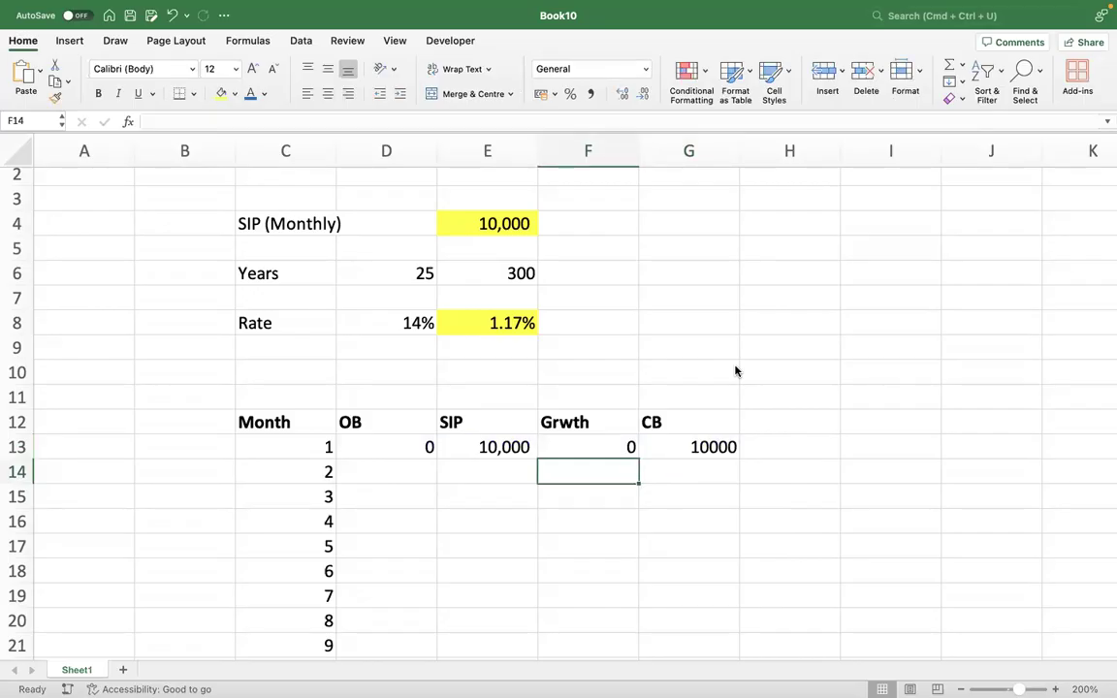
Link the month 2 opening balance in D14 to the month 1 closing balance in G13
key(Right)
key(Right)
key(Left)
key(Up)
key(Down)
key(Left)
key(Left)
key(Left)
text(=)
key(Right)
key(Right)
key(Right)
key(Up)
key(Right)
key(Left)
key(Return)
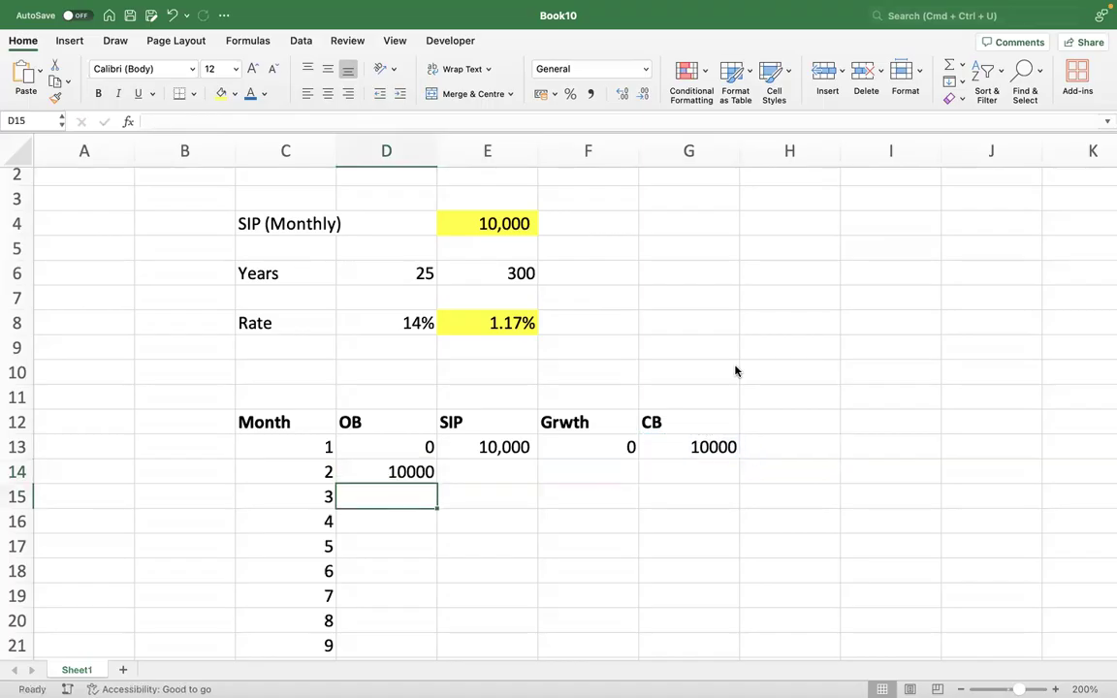
Link the month 2 SIP in E14 to the monthly amount with the formula =E4
key(Up)
key(Right)
text(=)
key(Up)
key(Up)
key(Up)
key(Up)
key(Up)
key(Up)
key(Up)
key(Up)
key(Up)
key(Up)
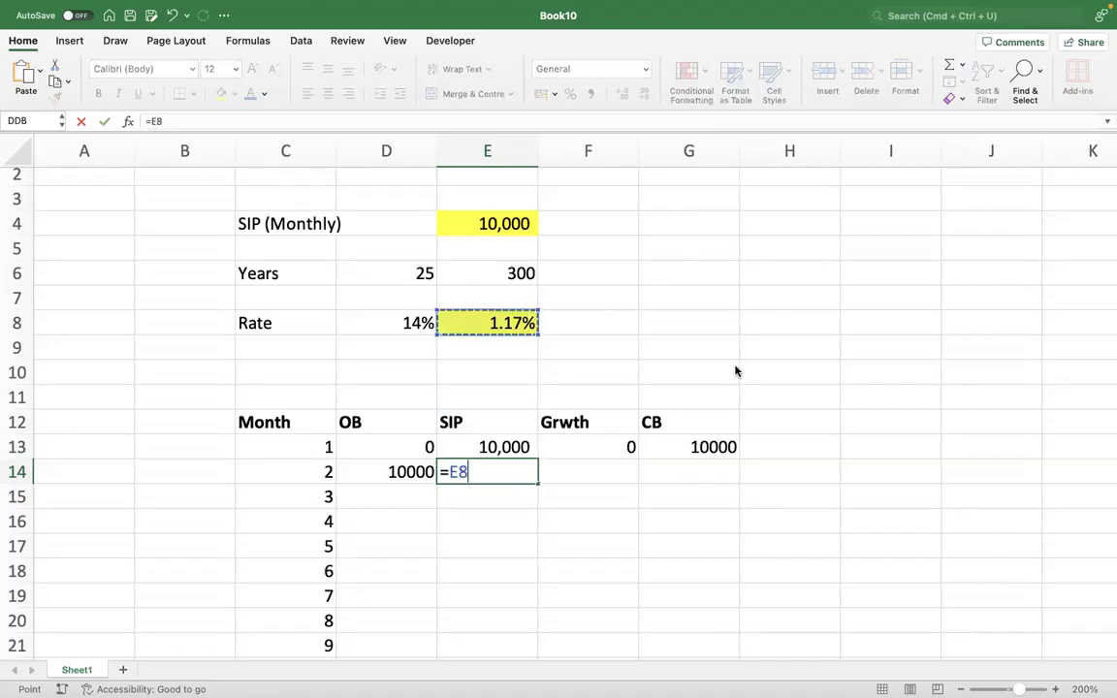
key(Return)
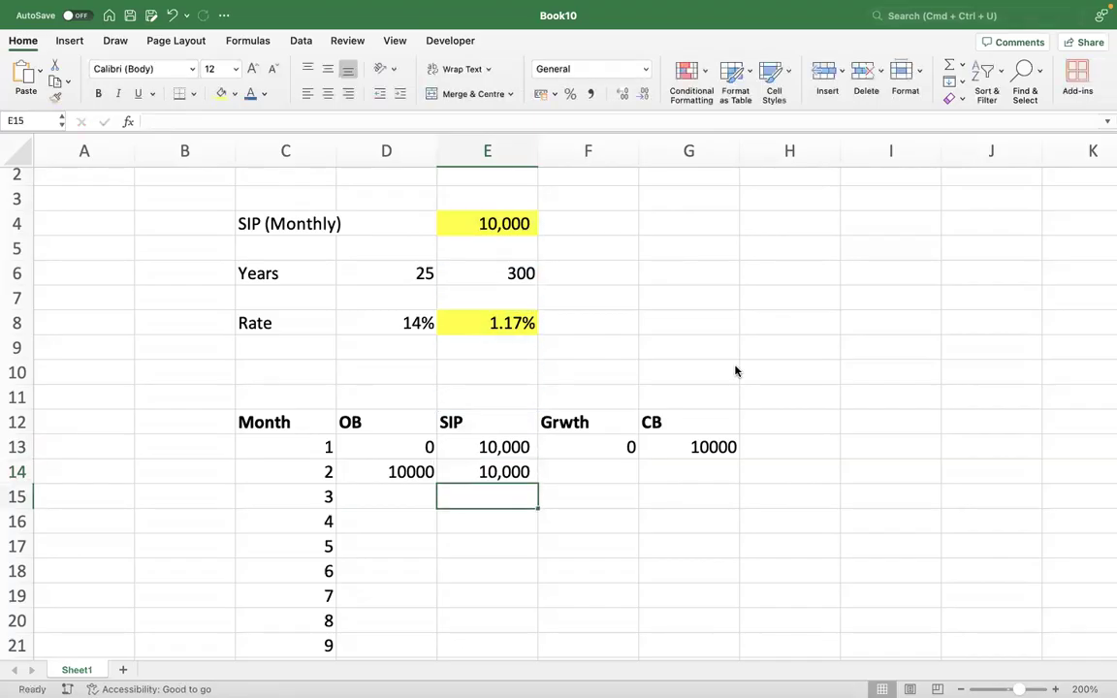
Enter the month 2 growth formula =D14*E8 in F14
key(Up)
key(Up)
key(Down)
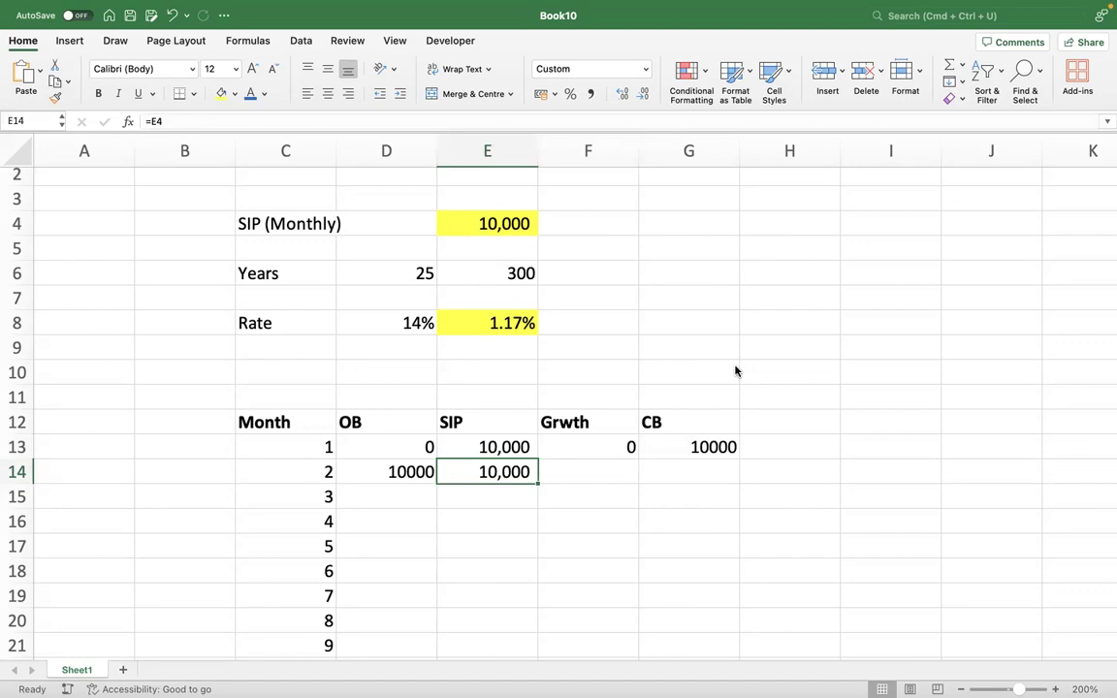
key(Right)
text(=)
key(Left)
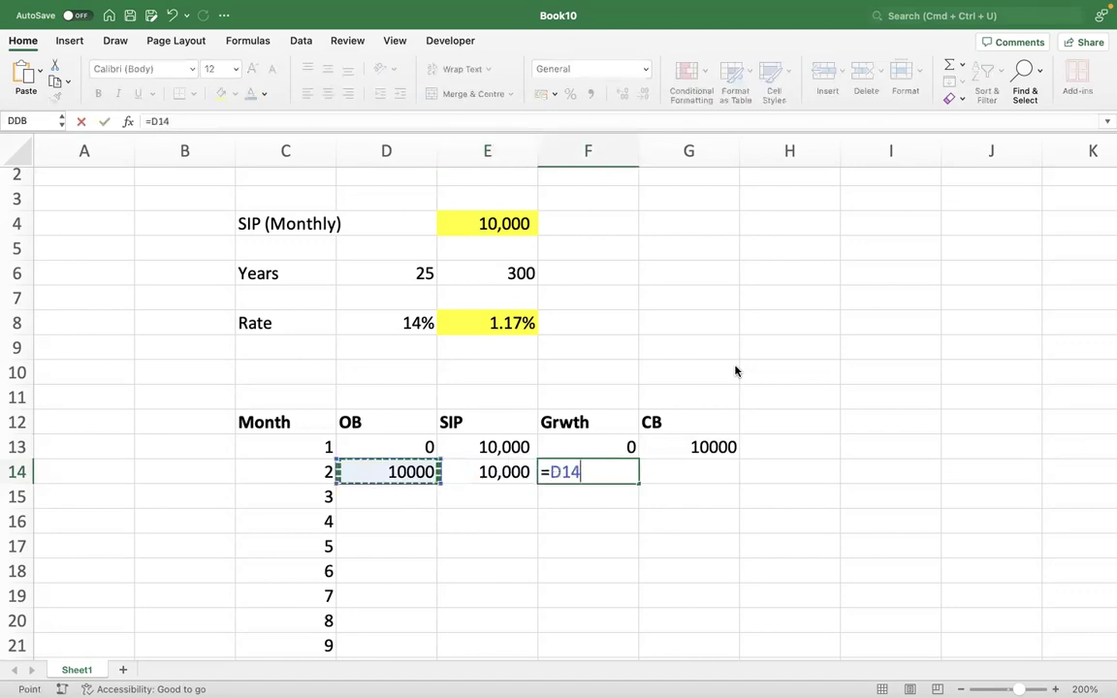
text(*)
key(Up)
key(Up)
key(Up)
key(Up)
key(Up)
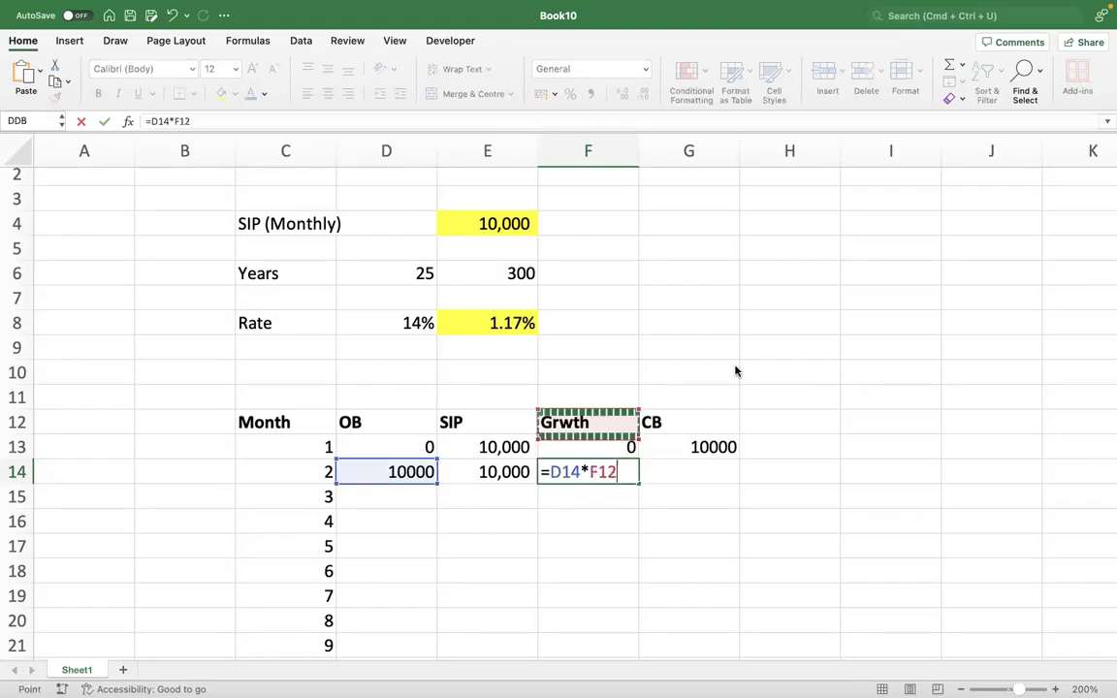
key(Up)
key(Left)
key(Return)
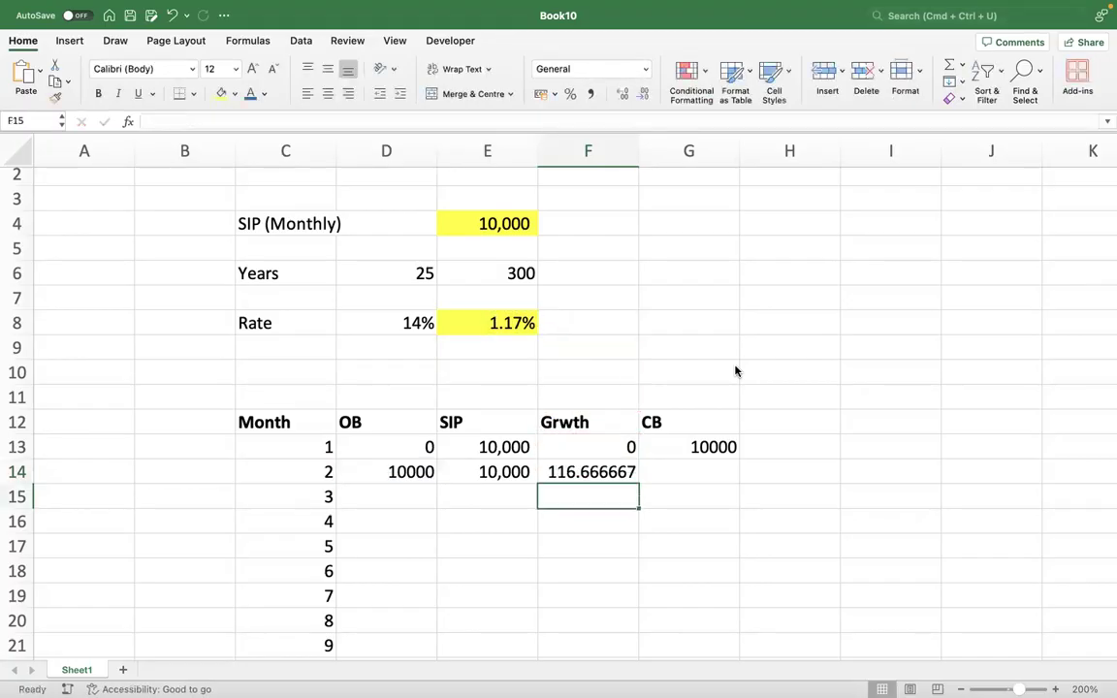
Calculate the month 2 closing balance in G14 as the SUM of D14:F14
key(Up)
key(Right)
text(=sum()
key(Left)
key(shift+Left)
key(shift+Left)
key(shift+Return)
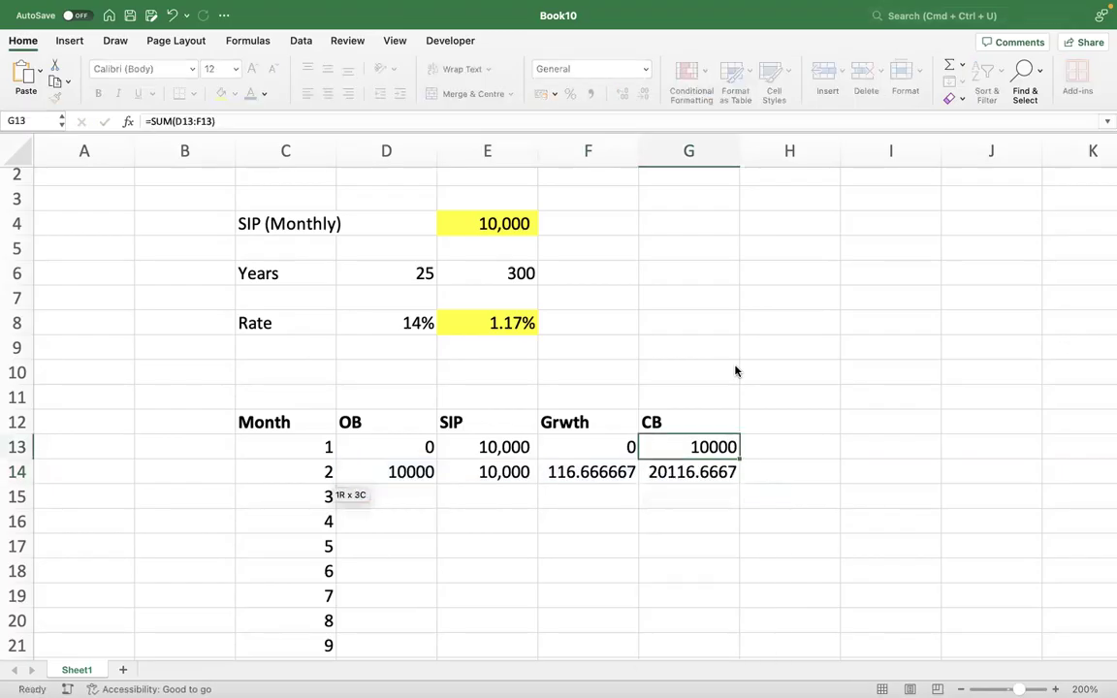
key(Down)
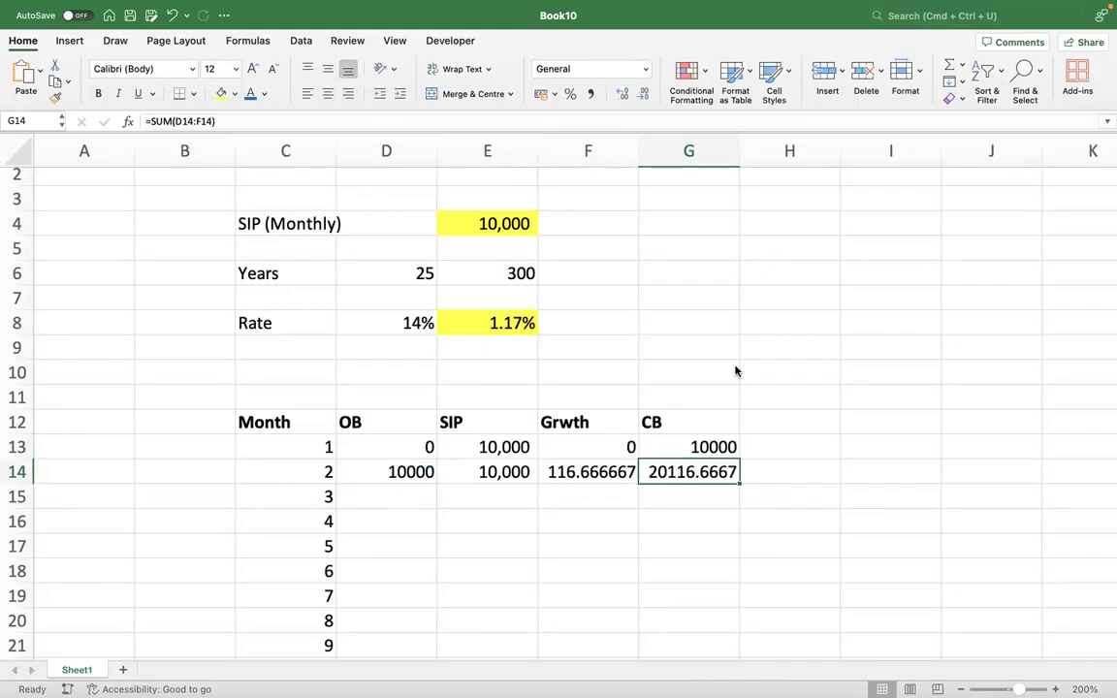
Make the month 2 SIP reference in E14 absolute so the formula reads =$E$4
key(Left)
key(Left)
key(Left)
key(Right)
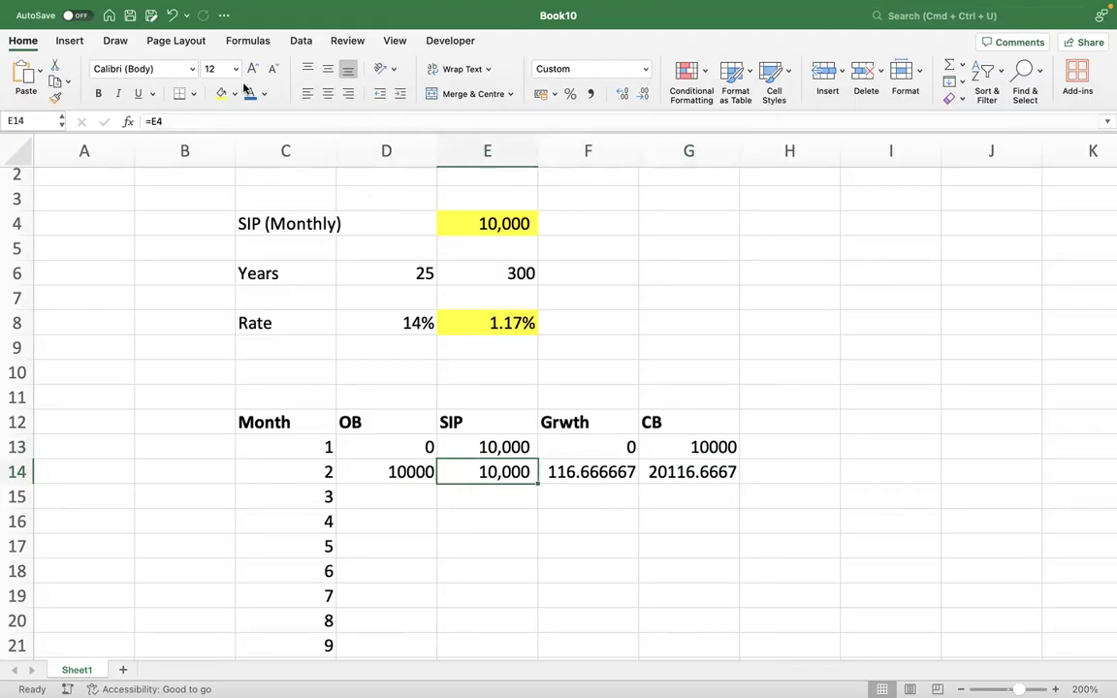
click(155, 120)
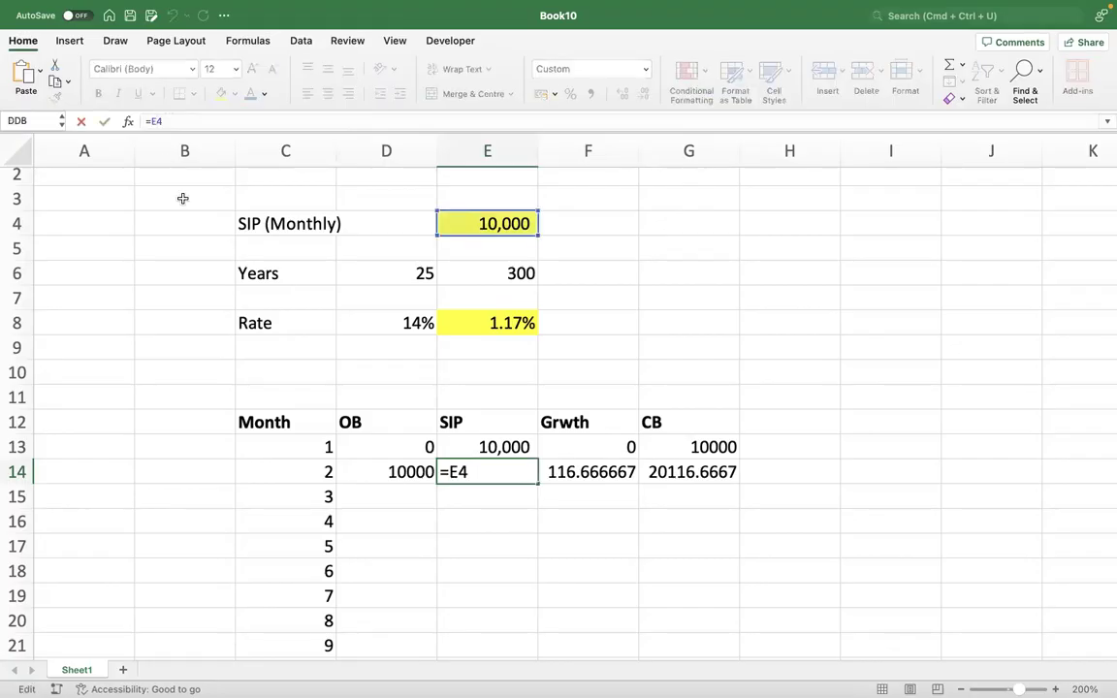
key(F4)
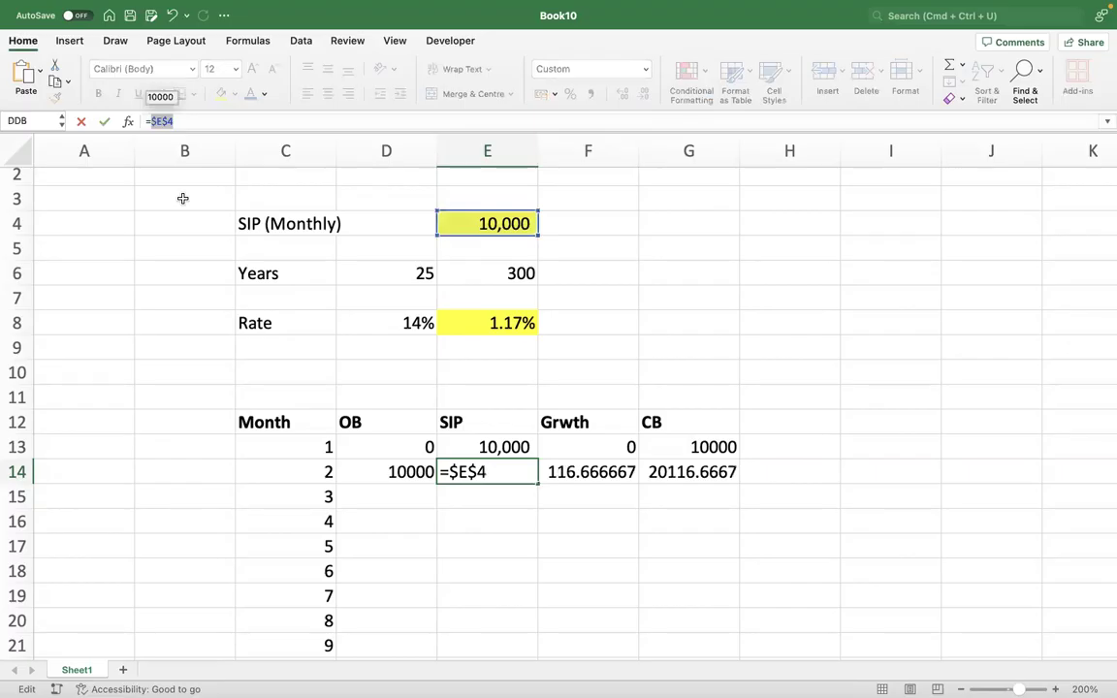
key(Return)
Make the rate reference in the month 2 growth formula absolute, giving =D14*$E$8 in F14
key(Up)
key(Right)
key(Right)
key(Left)
click(173, 121)
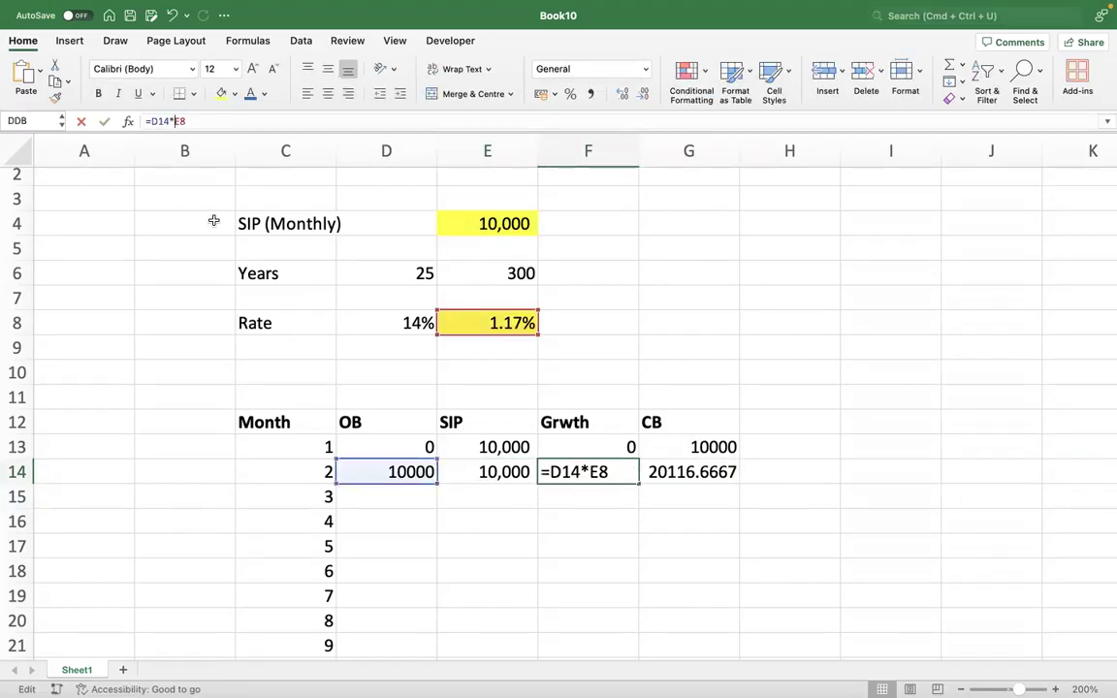
key(F4)
key(Return)
Fill the month 2 formulas in D14:G14 down to month 300 and check the last closing balance
key(Up)
key(Left)
key(Left)
key(shift+Right)
key(shift+Right)
key(shift+Right)
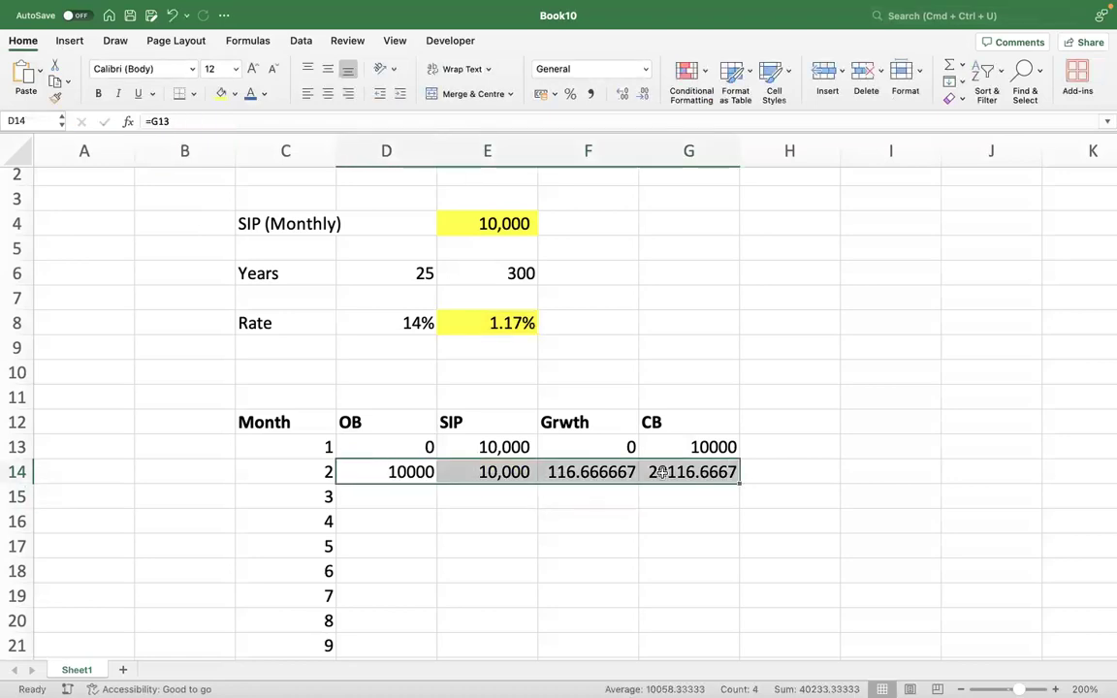
double_click(739, 482)
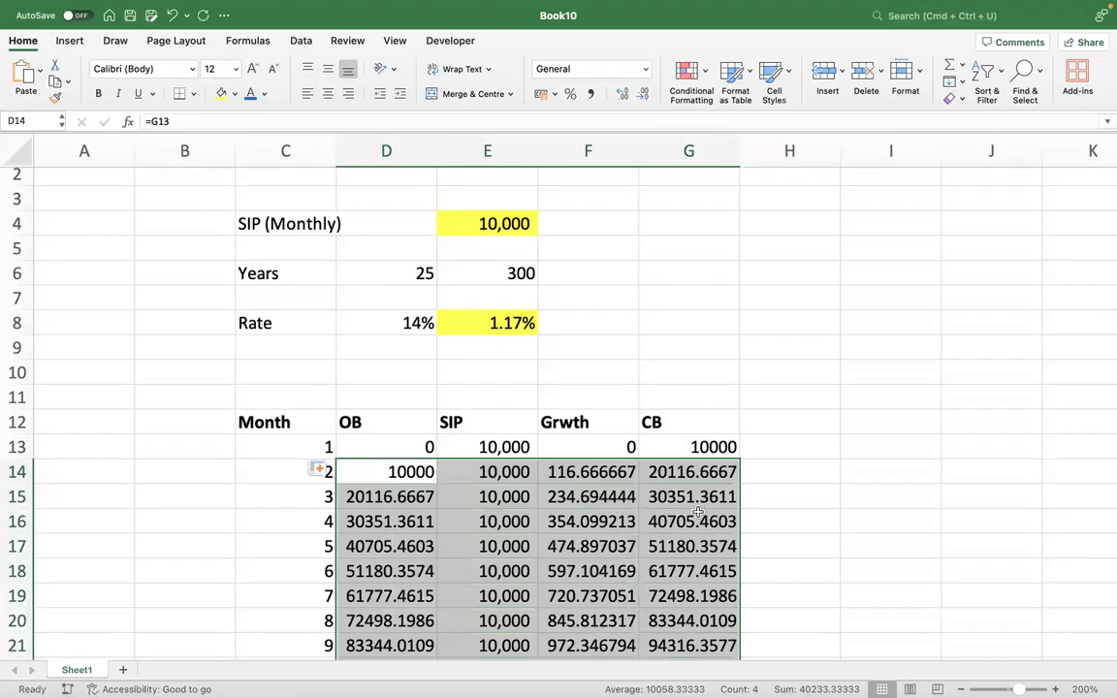
click(697, 512)
key(super+Down)
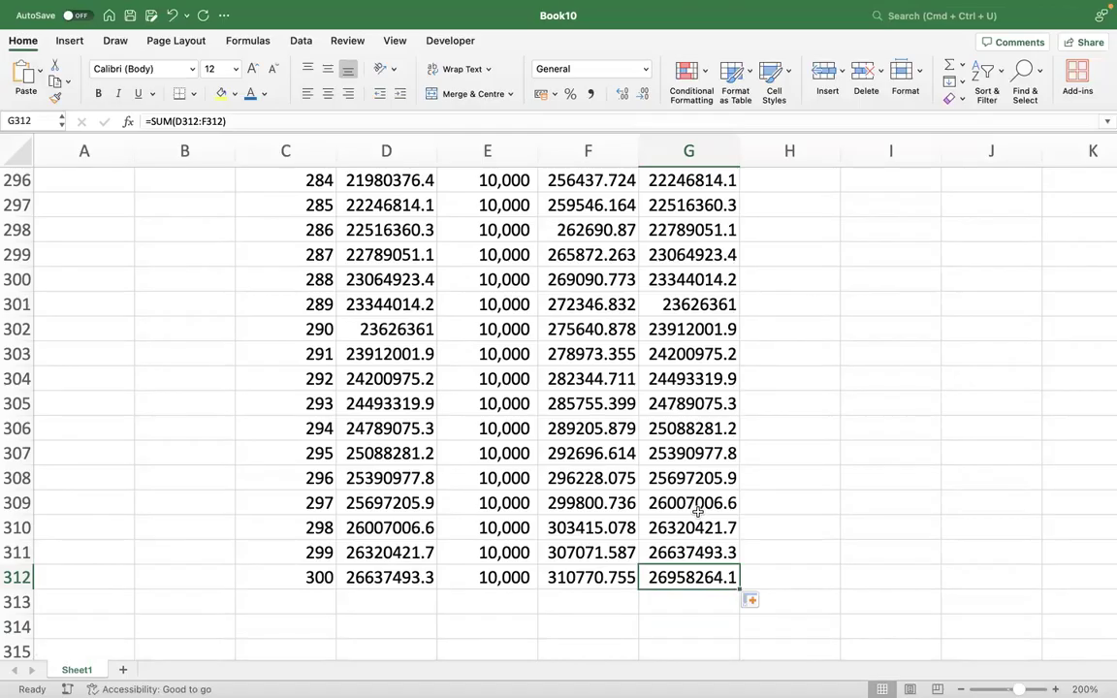
Format the table values in D13:G312 with comma separators and no decimal places
key(super+Up)
key(Left)
key(Left)
key(Left)
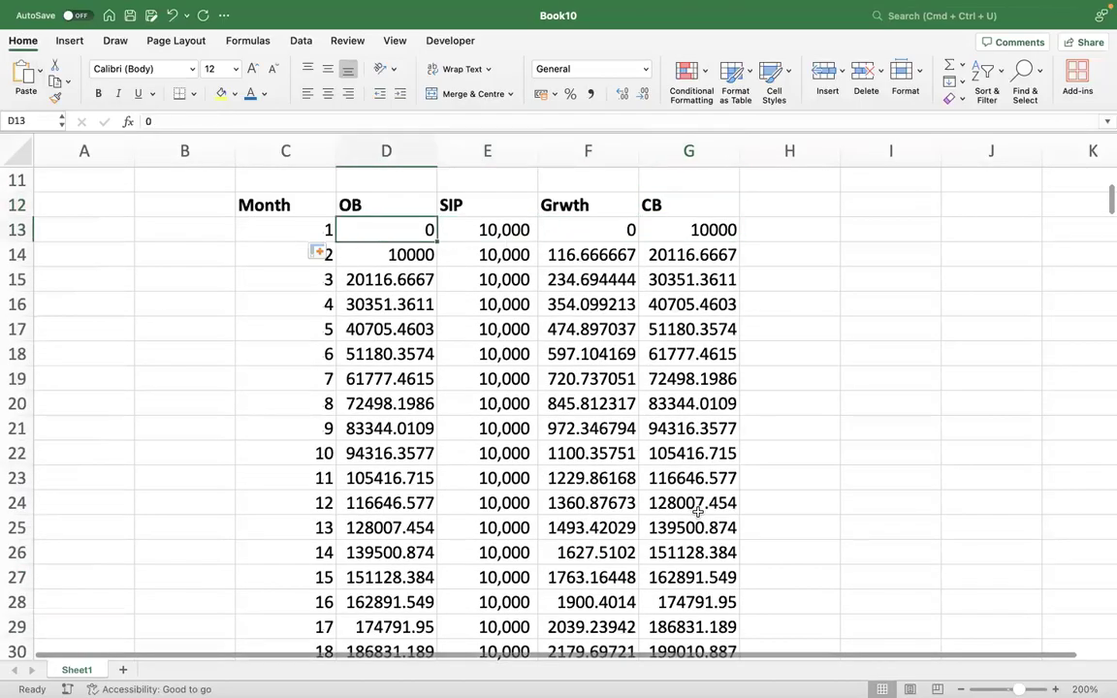
key(Left)
key(Right)
key(shift+Right)
key(shift+Left)
key(super+shift+Right)
key(super+shift+Down)
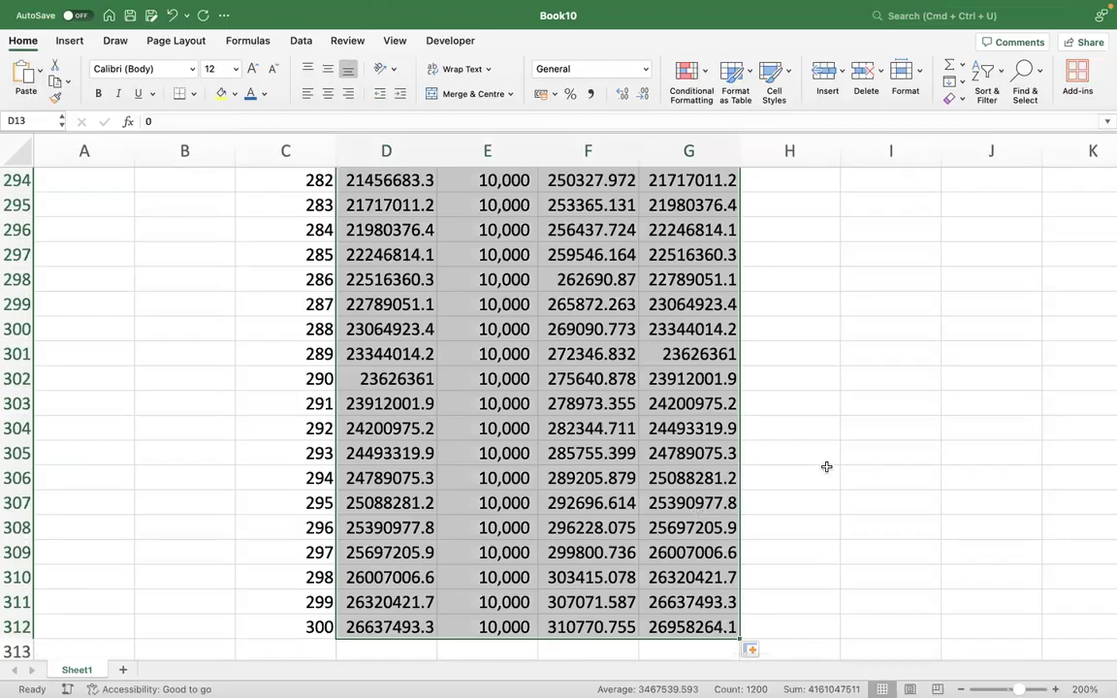
click(591, 94)
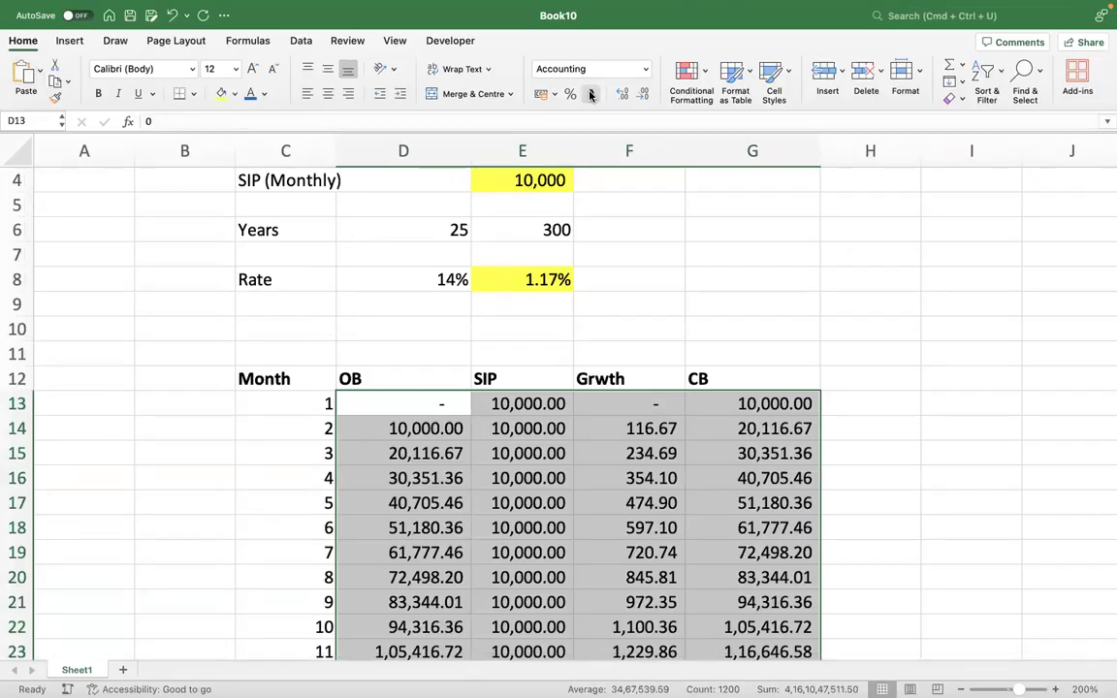
double_click(644, 94)
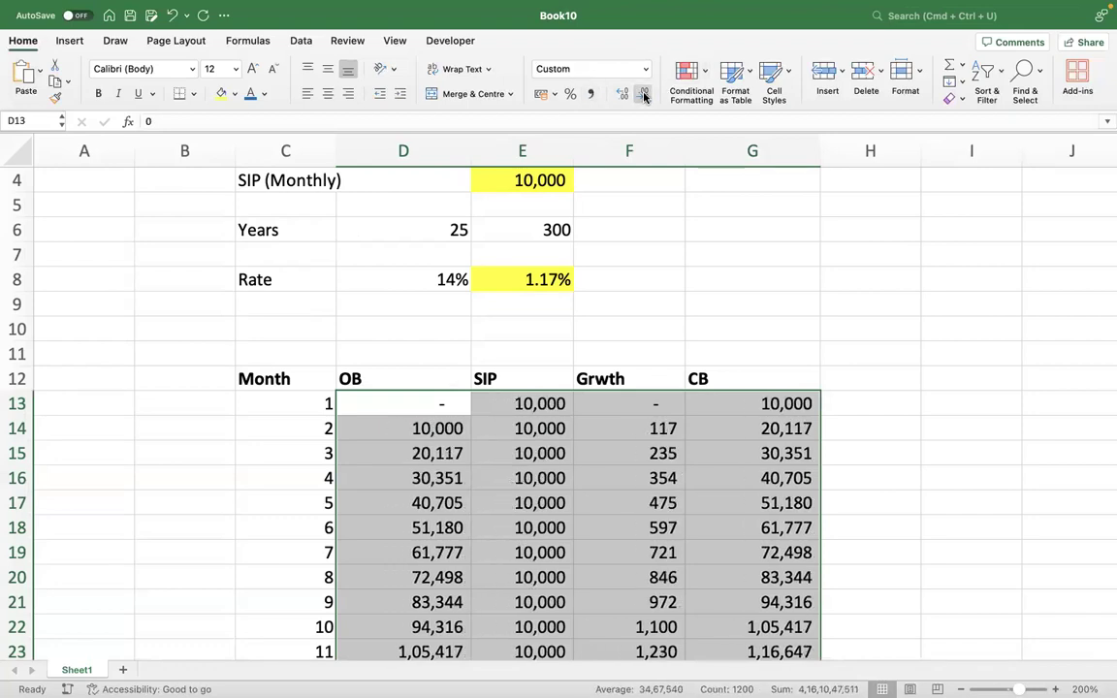
Highlight the month 300 closing balance in G312 with blue font and a light green fill
click(757, 504)
key(ctrl+Down)
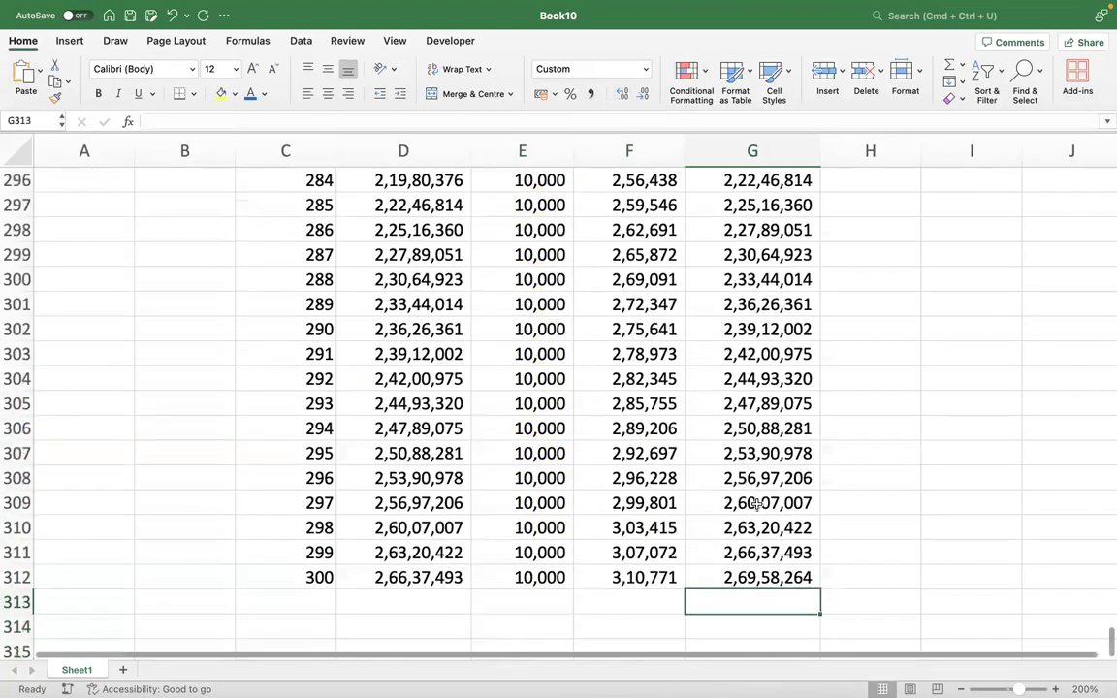
click(250, 94)
click(234, 94)
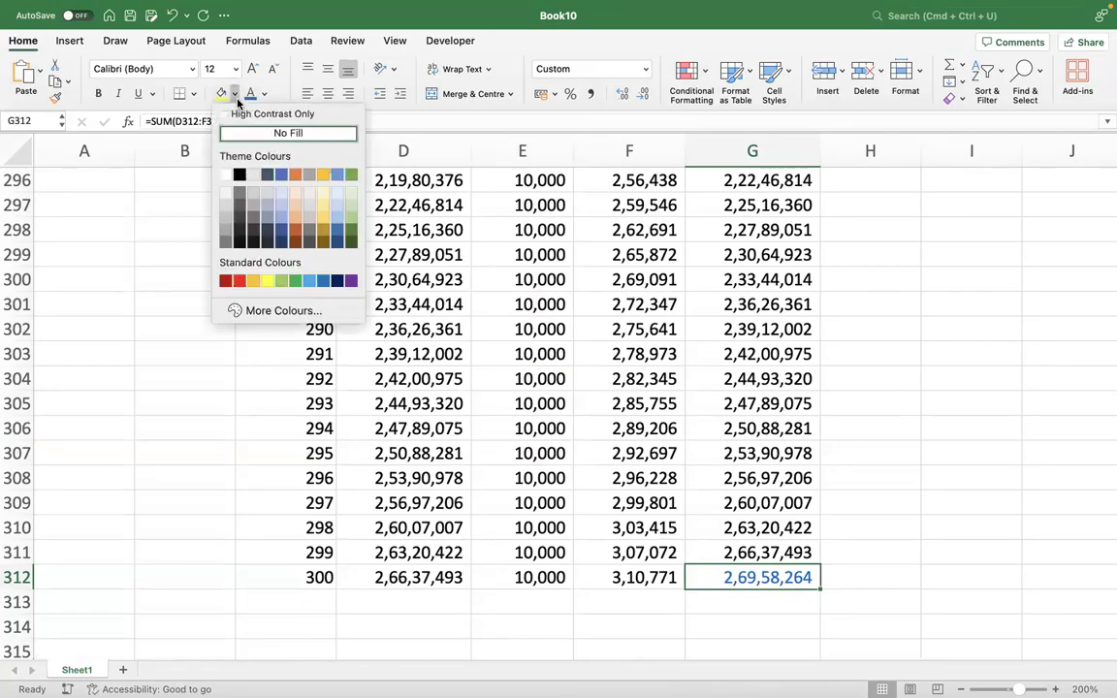
click(351, 195)
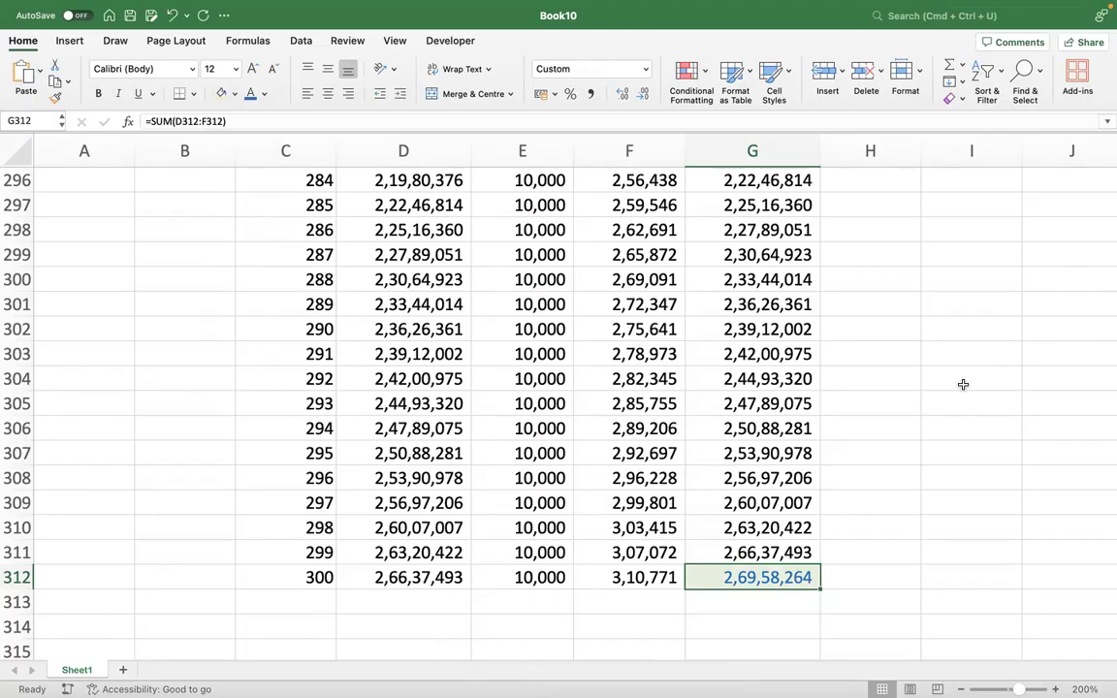
Enter the label FVA= in I16 beside the table
key(ctrl+Up)
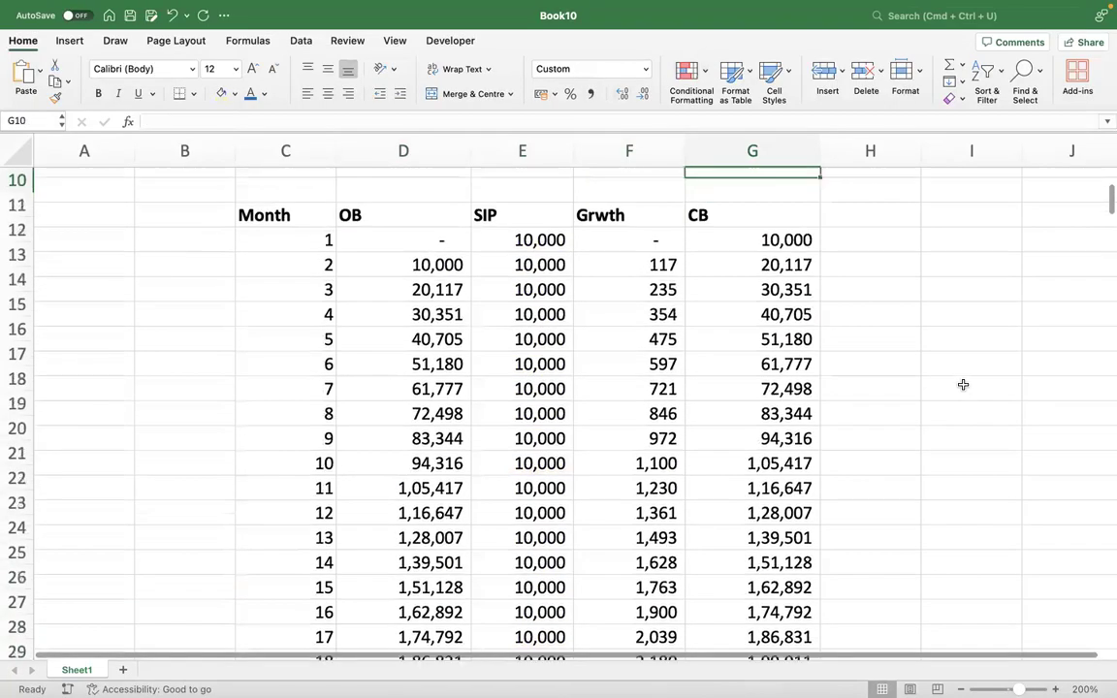
key(Down)
key(Down)
key(Right)
key(Right)
key(Right)
key(Right)
key(Right)
key(Down)
key(Down)
key(Left)
key(Left)
key(Left)
text(FVA=)
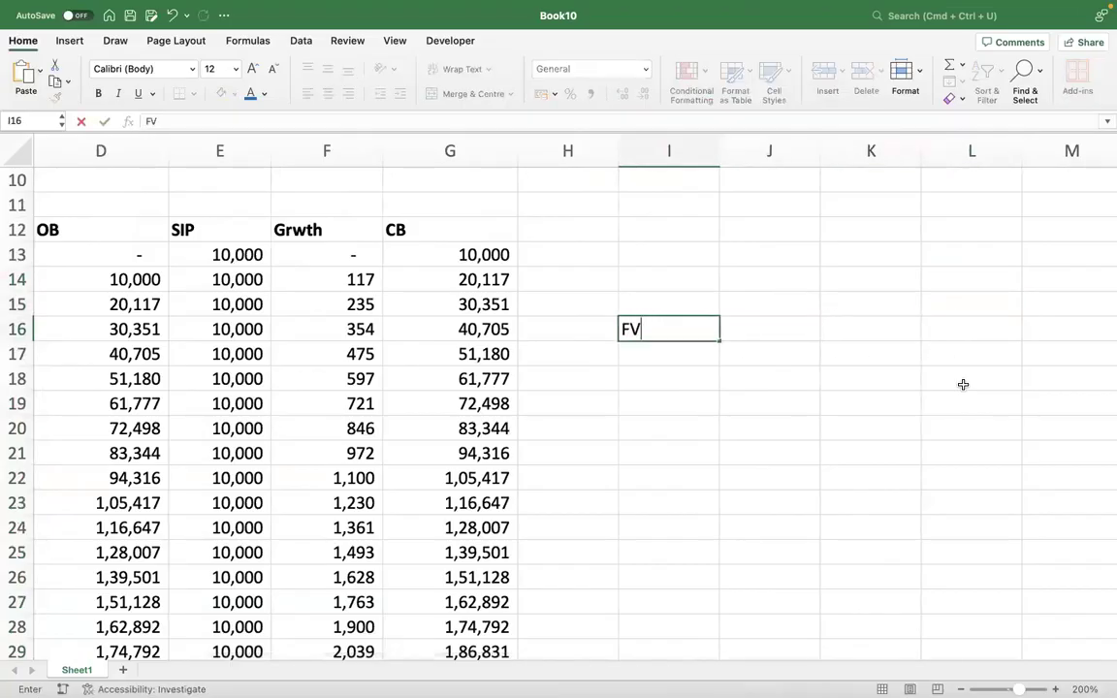
key(Tab)
Calculate the annuity's future value in J16 with the formula =E4*((1+E8)^E6-1)/E8
text(=)
scroll(627, 340, left, 1)
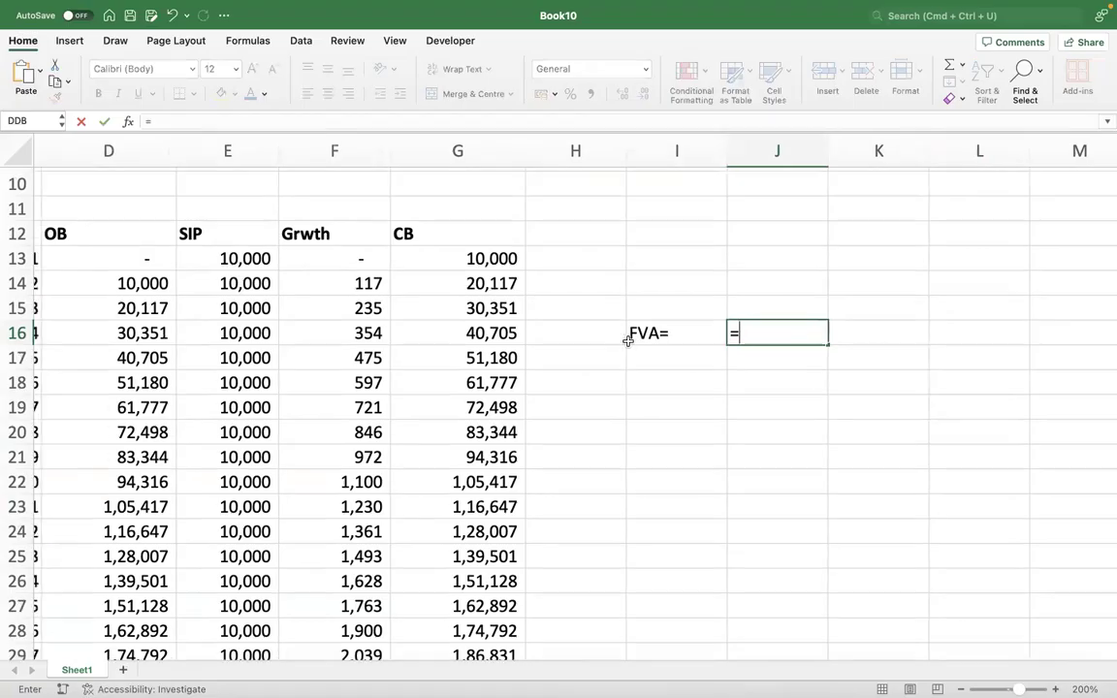
scroll(628, 341, up, 5)
scroll(627, 341, left, 3)
scroll(511, 209, up, 3)
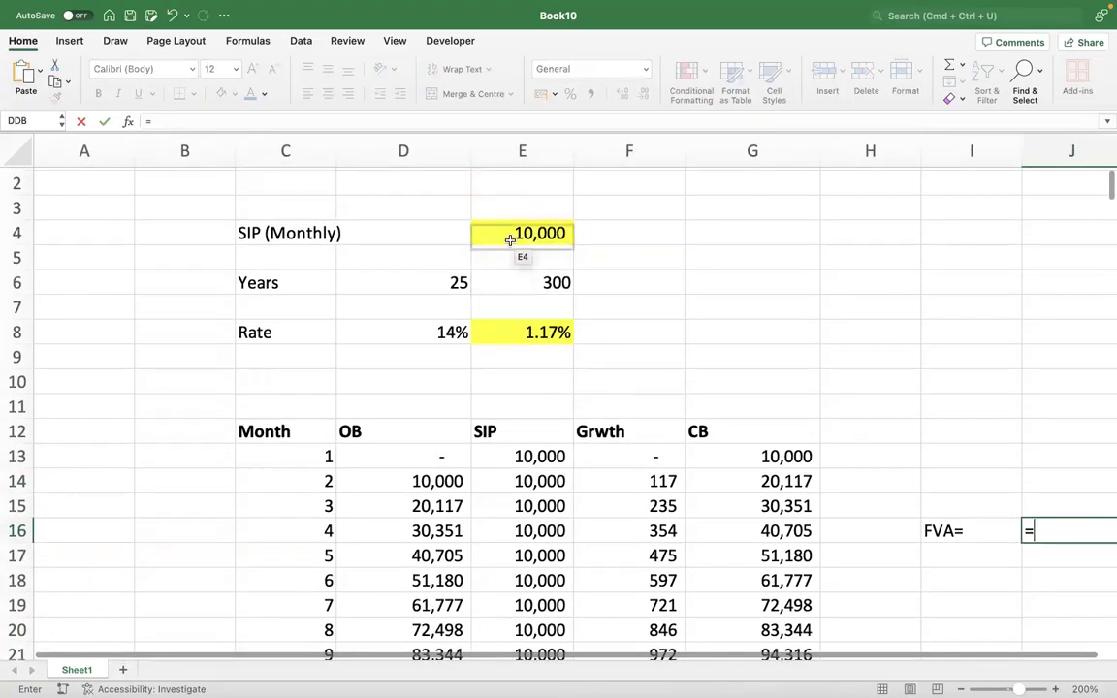
click(511, 237)
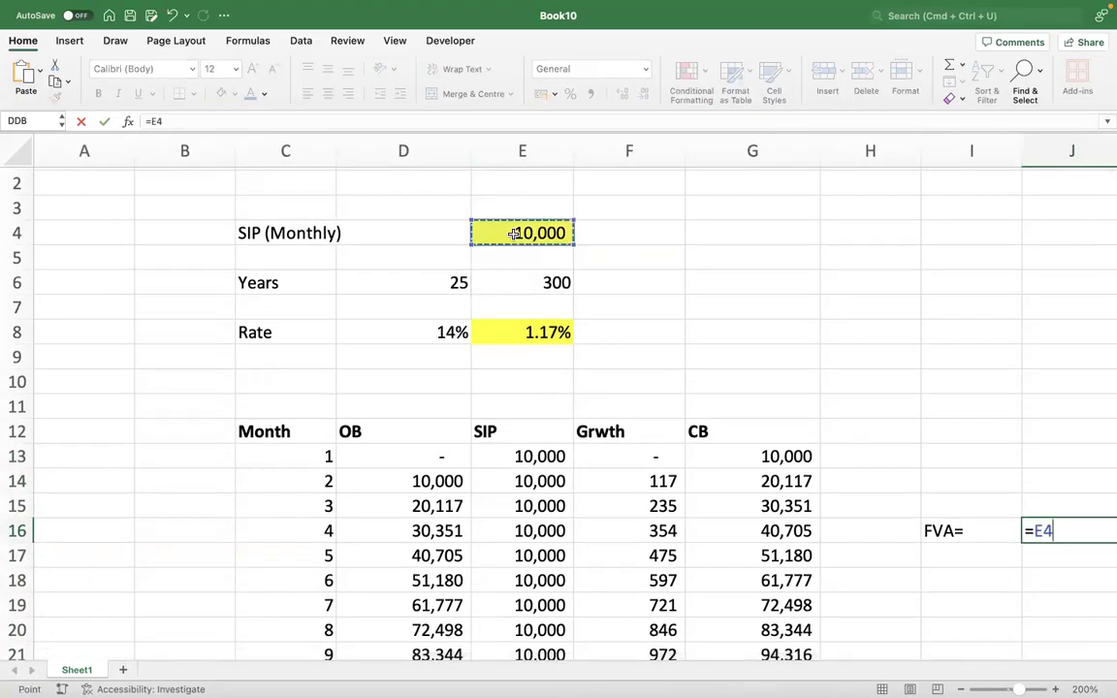
text(*(1+)
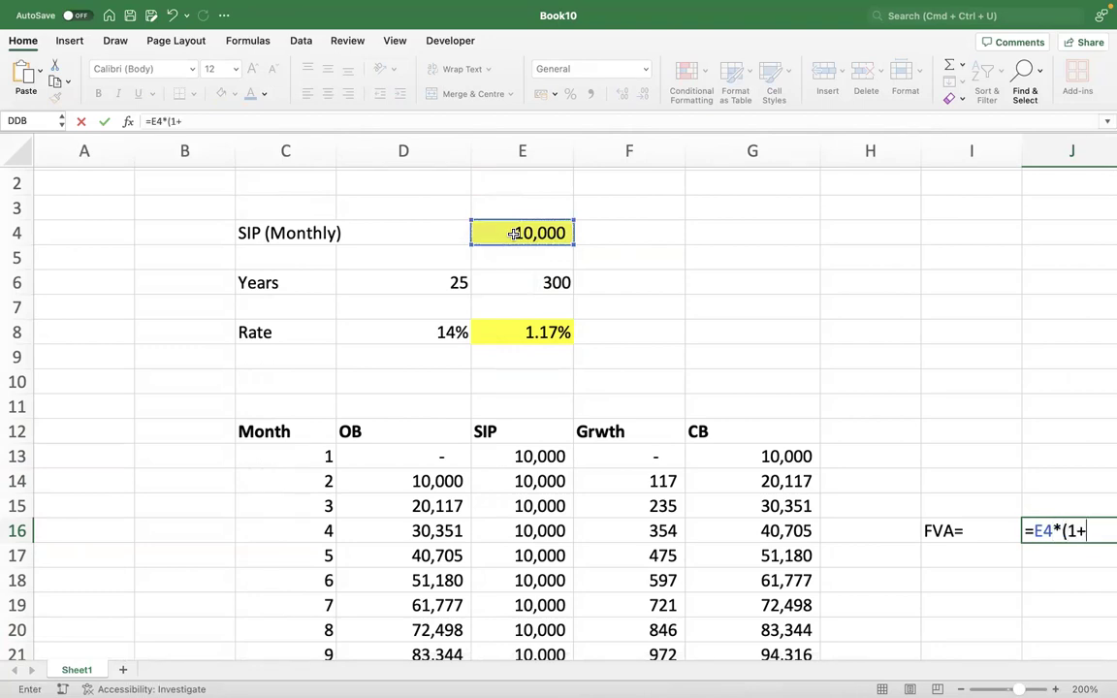
click(527, 332)
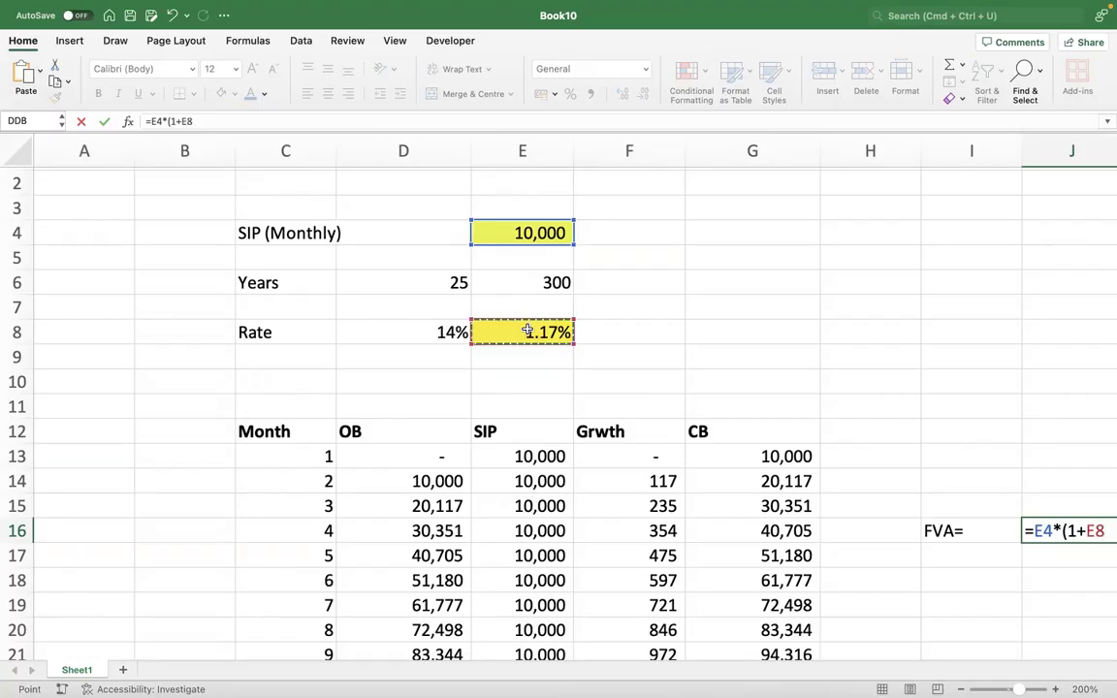
text()^)
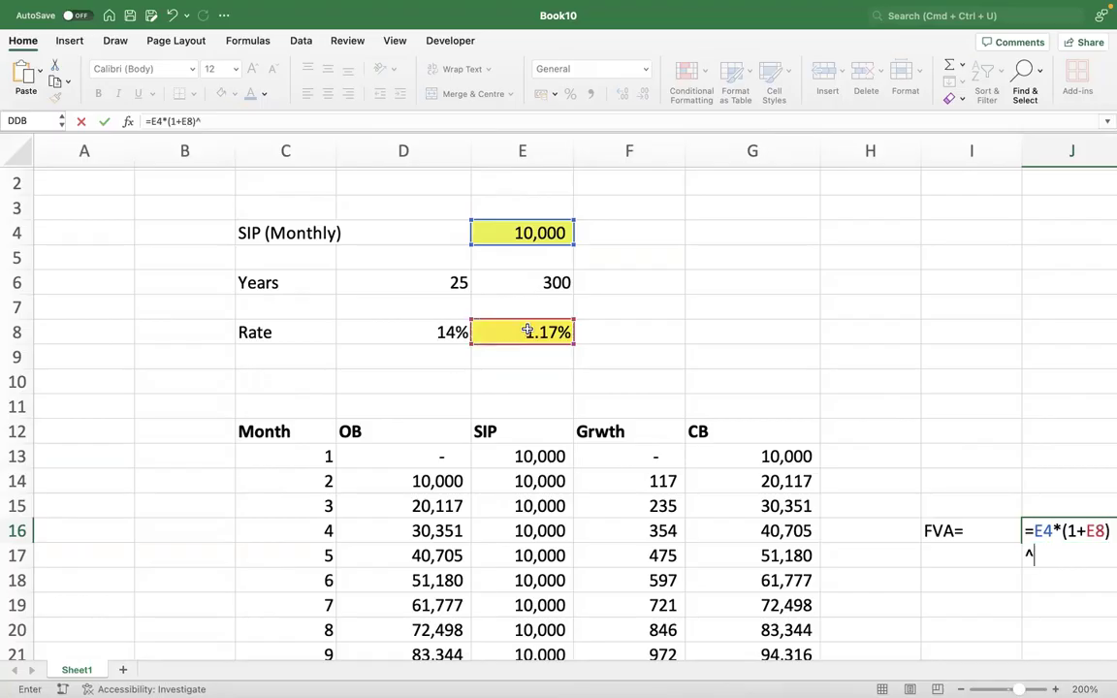
click(520, 271)
text(-1)
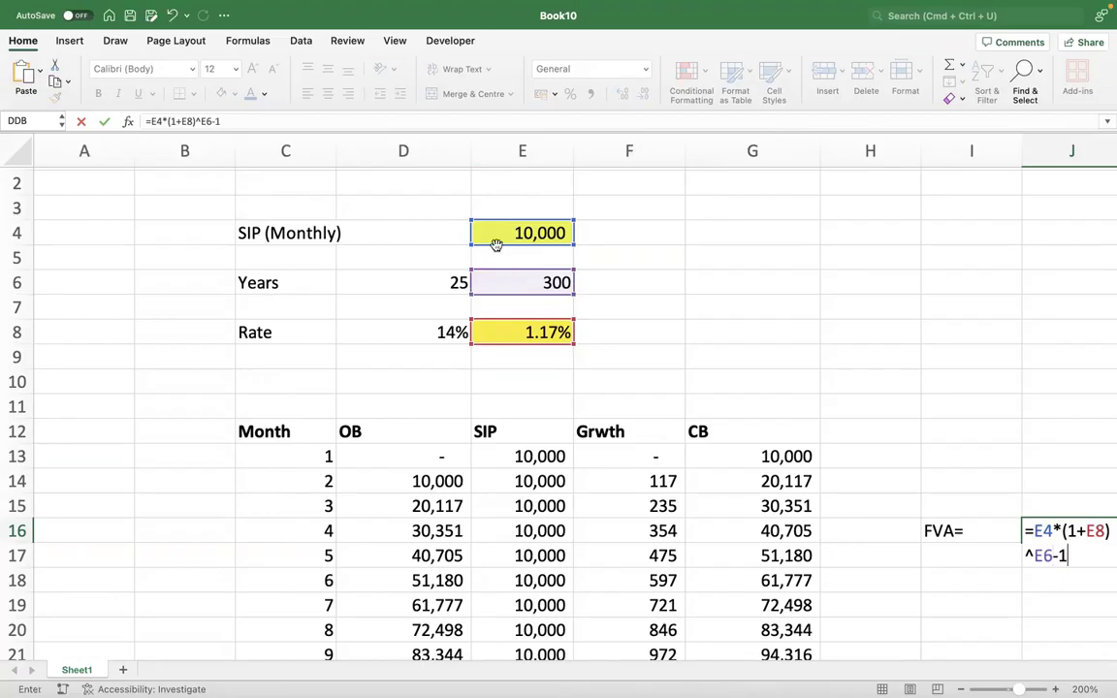
click(166, 121)
text(()
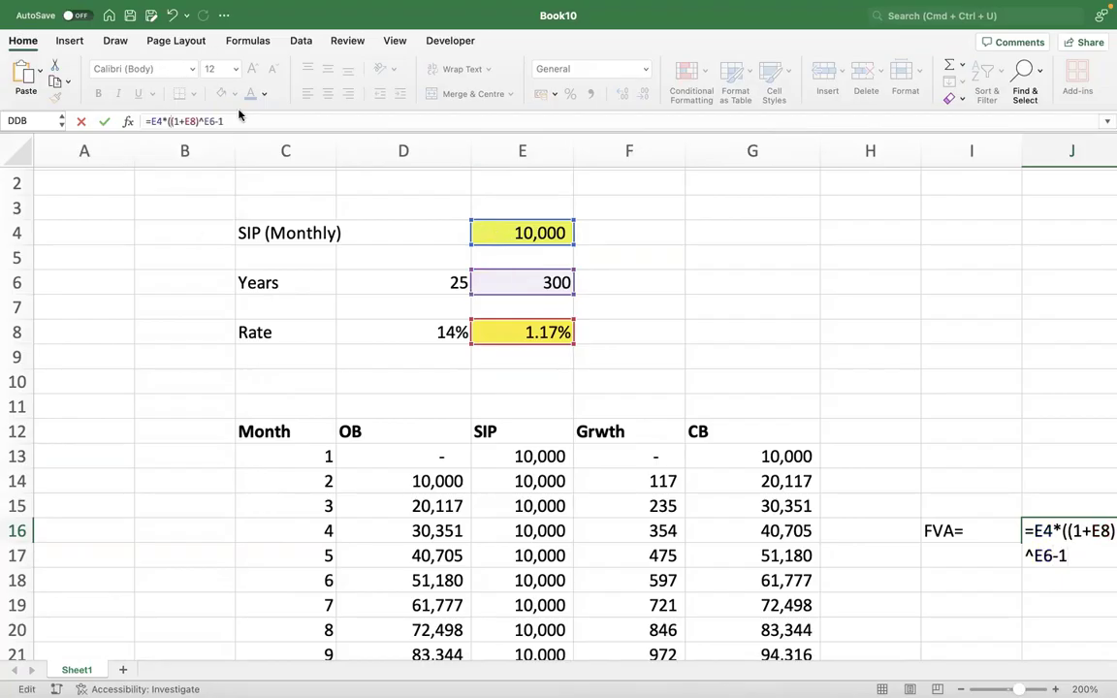
text()/)
click(524, 333)
key(Return)
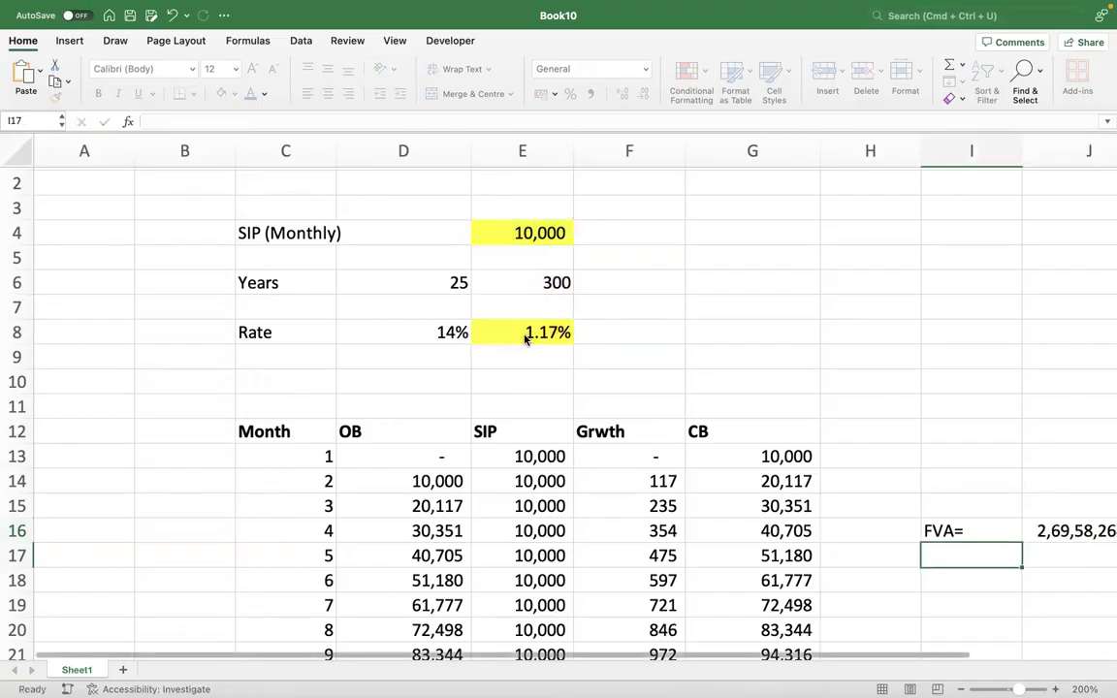
Format the FVA result in J16 with no decimal places, a light green fill and blue font
key(Up)
key(Right)
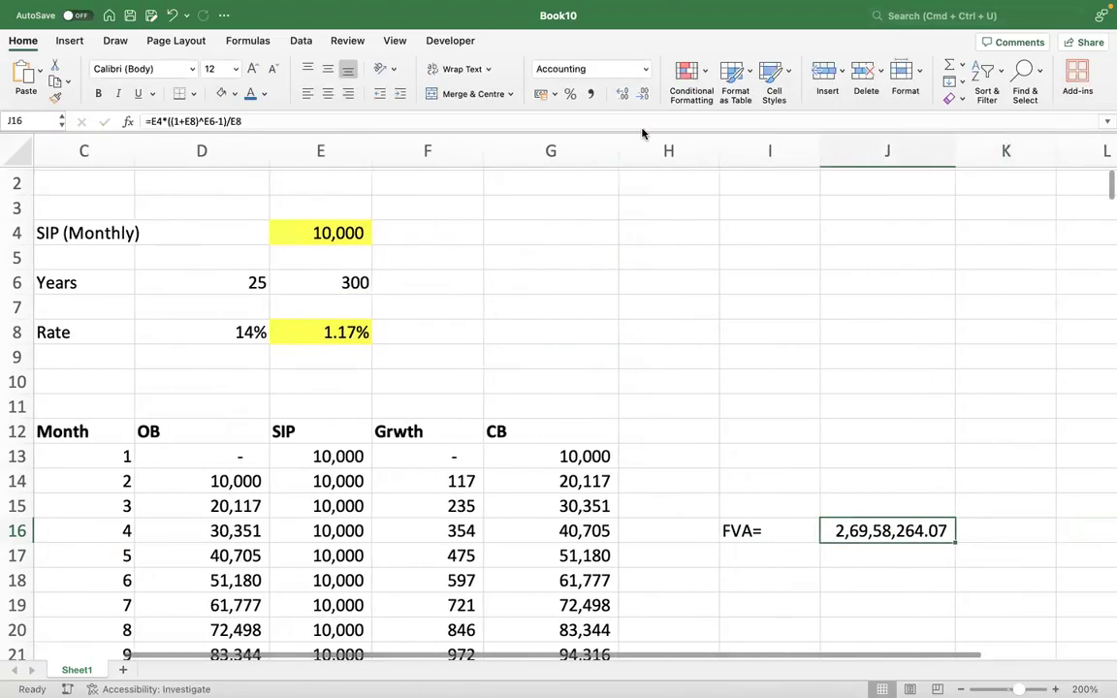
click(643, 94)
click(643, 94)
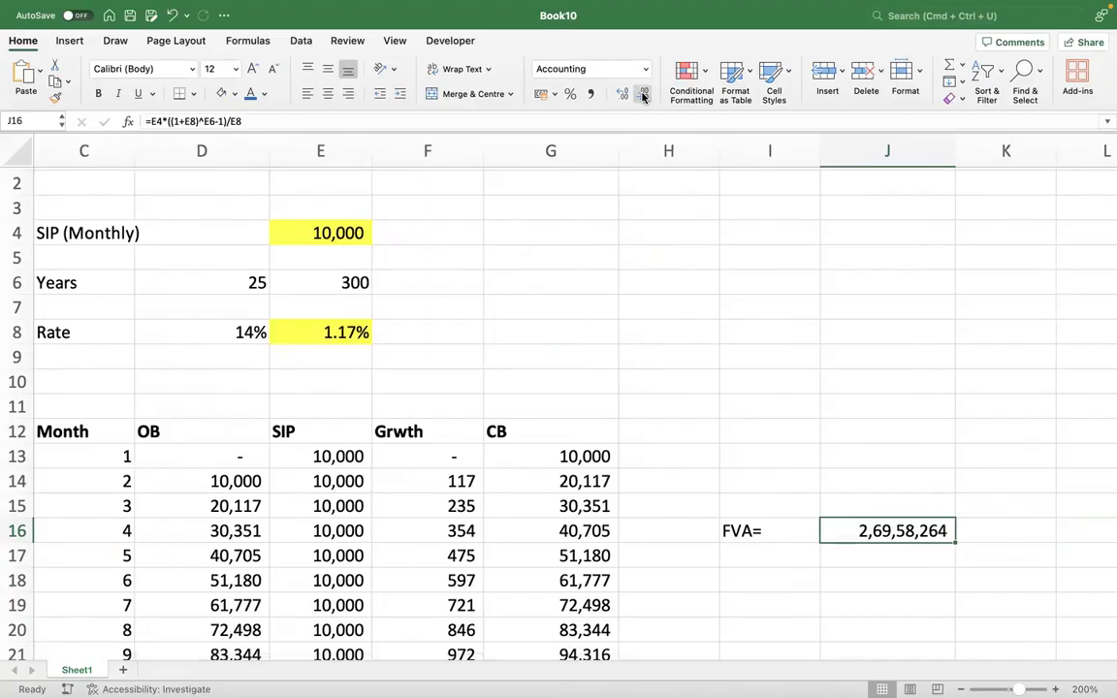
click(222, 93)
click(251, 93)
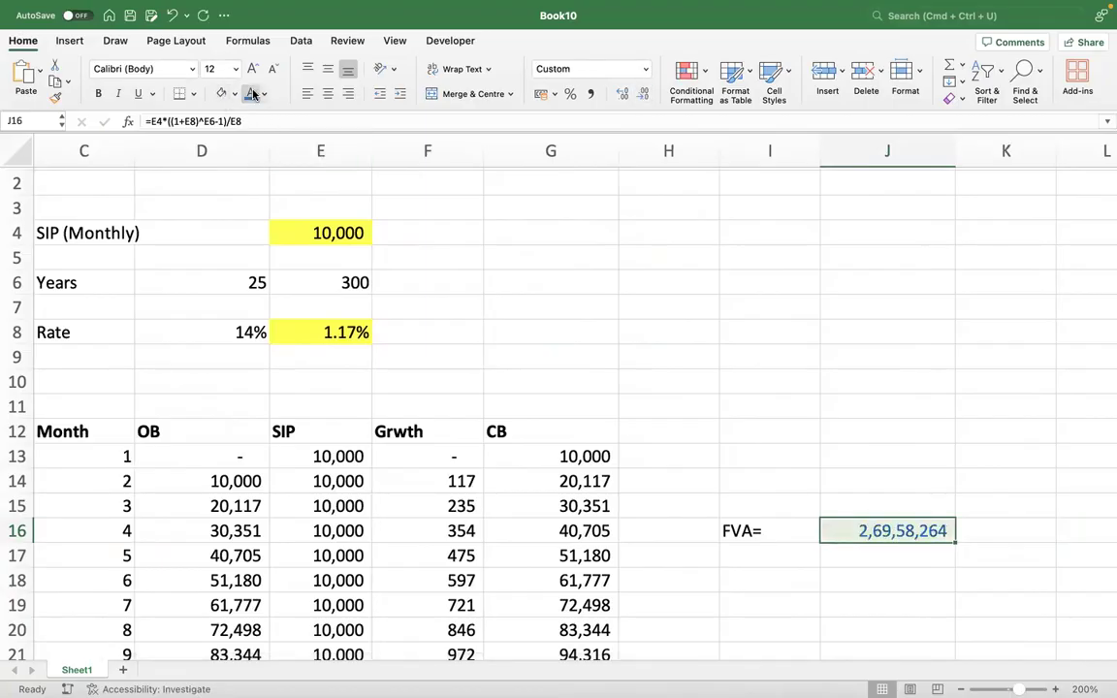
Go to the month 300 closing balance in G312 to compare it with the FVA result
key(Left)
key(Left)
key(Left)
key(ctrl+Down)
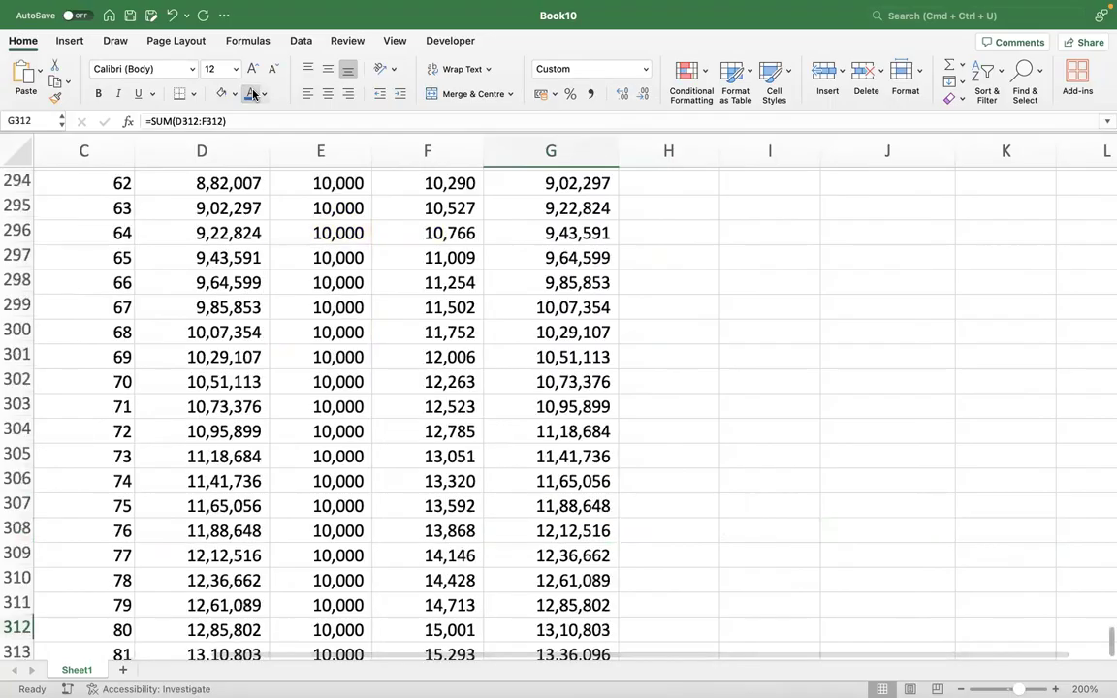
Compare the month 300 closing balance in G312 with the FVA result in J16
key(Down)
key(Up)
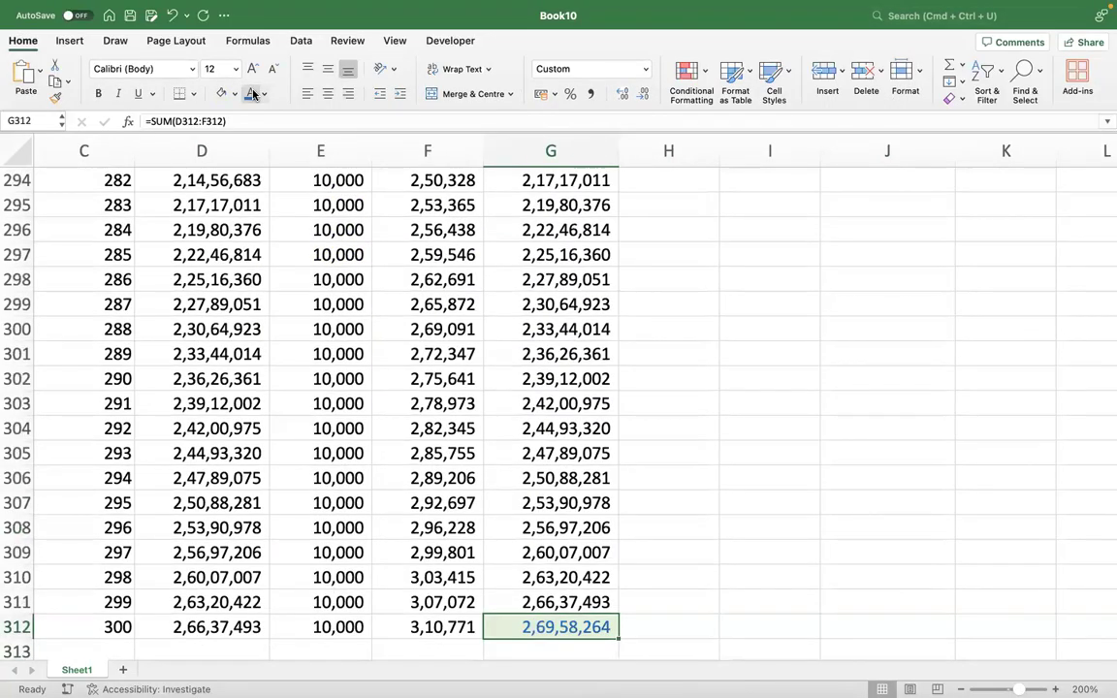
key(ctrl+Up)
key(Down)
key(Down)
key(Down)
key(Down)
key(Right)
key(Right)
key(Right)
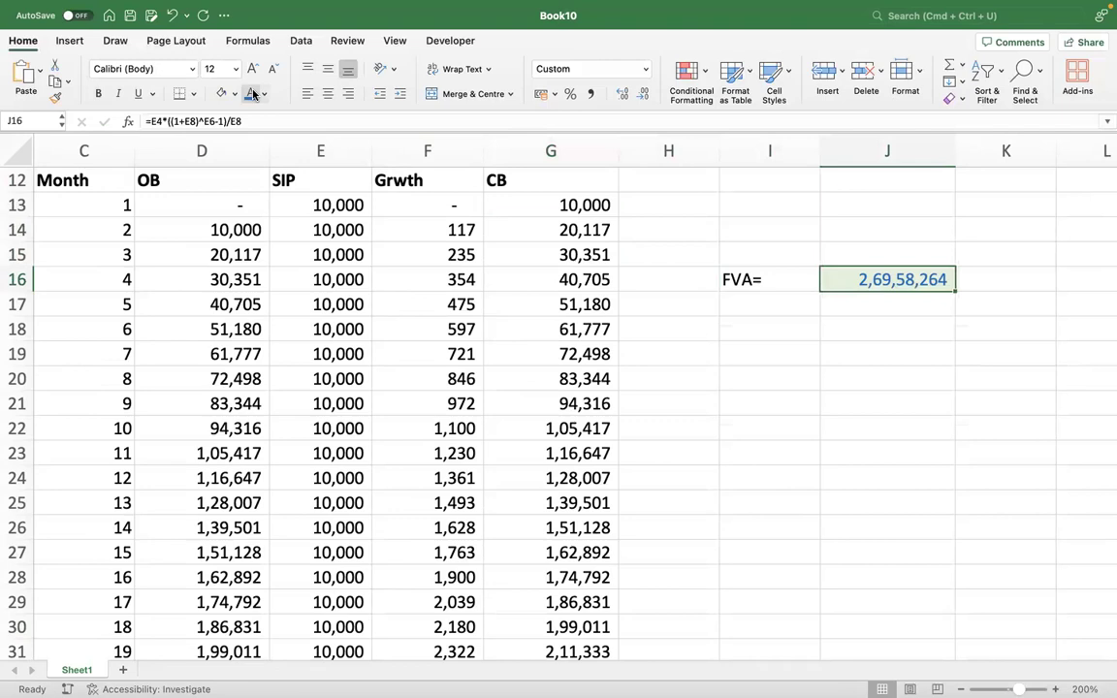
Enter the label FV fn= in I18, two rows below the FVA label
key(Down)
key(Down)
key(Left)
text(FV fn=)
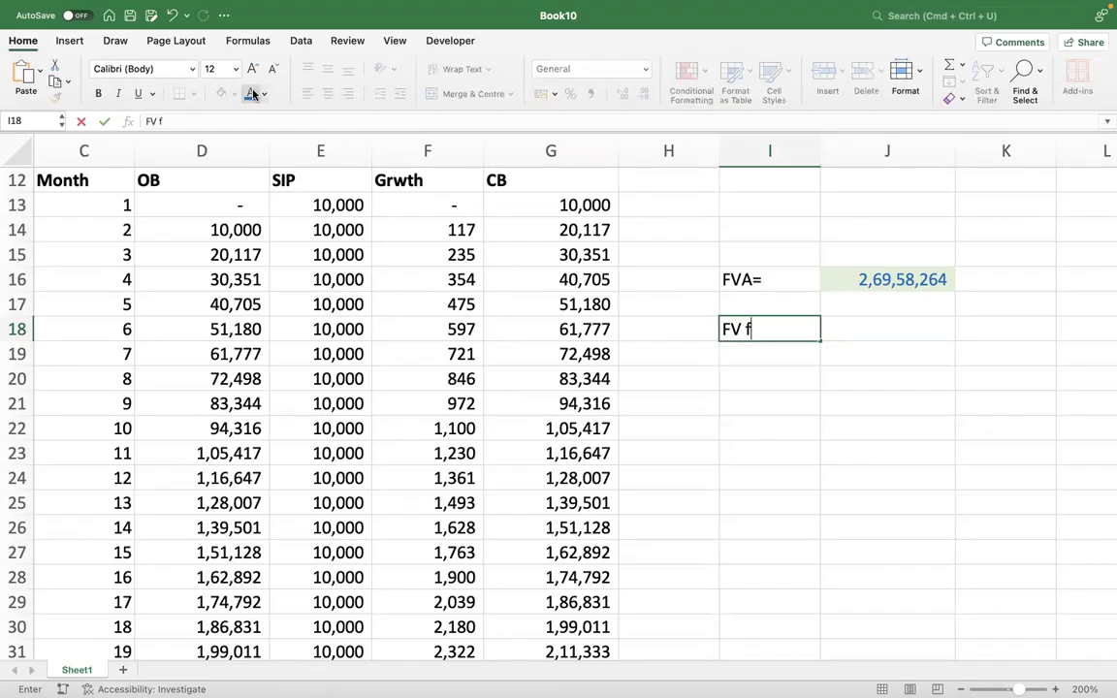
key(BackSpace)
text(=)
key(Tab)
Calculate the future value in J18 with the formula =FV(E8,E6,-E4,0,0)
text(=fv()
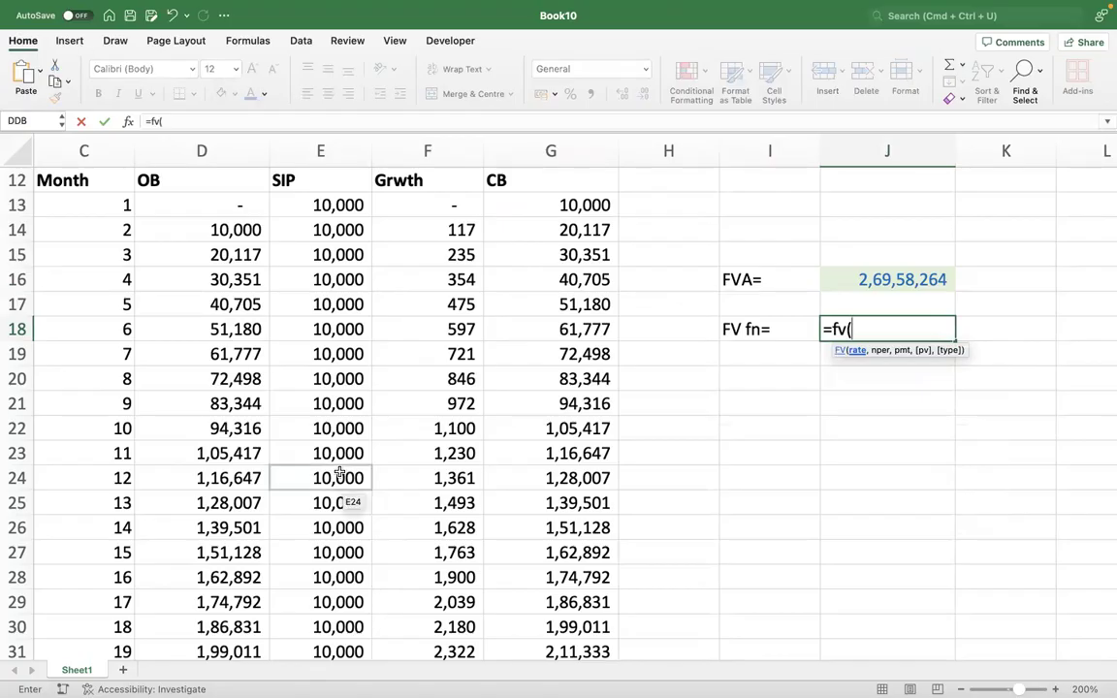
scroll(339, 456, up, 5)
scroll(339, 456, left, 2)
click(508, 250)
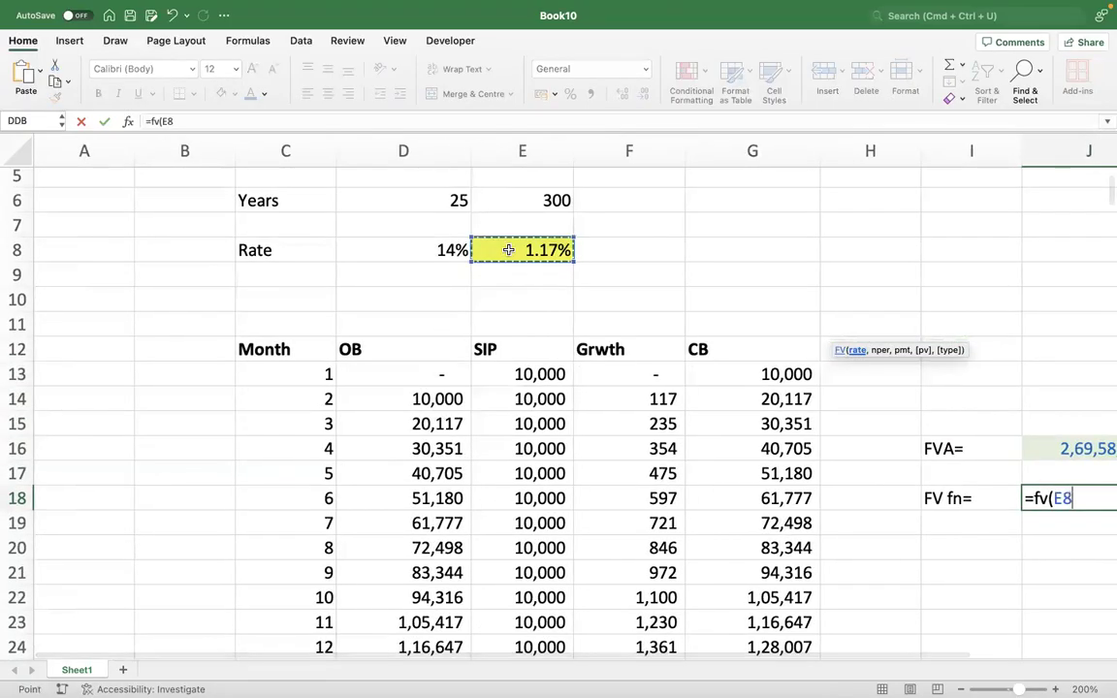
text(,)
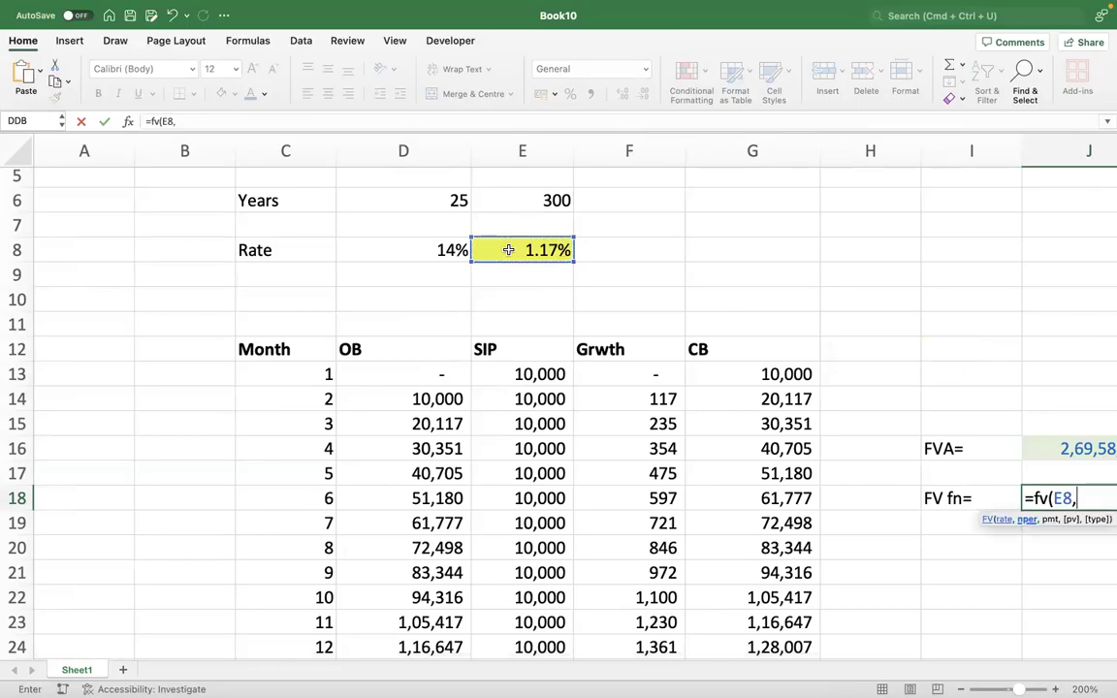
scroll(658, 239, up, 4)
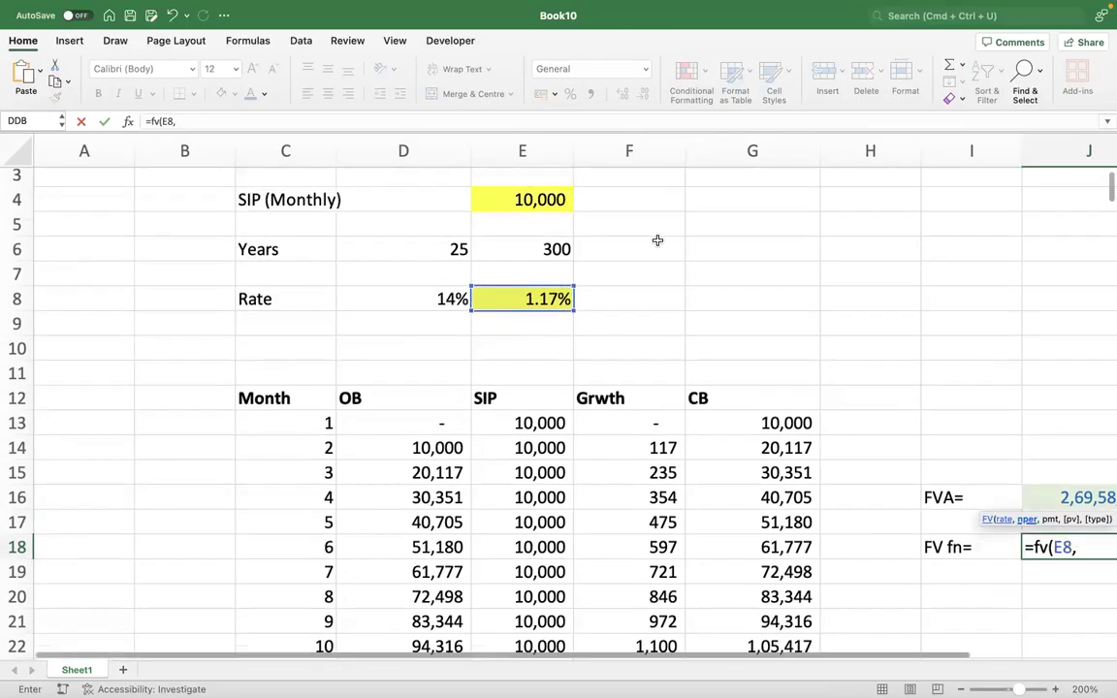
click(544, 287)
text(,-)
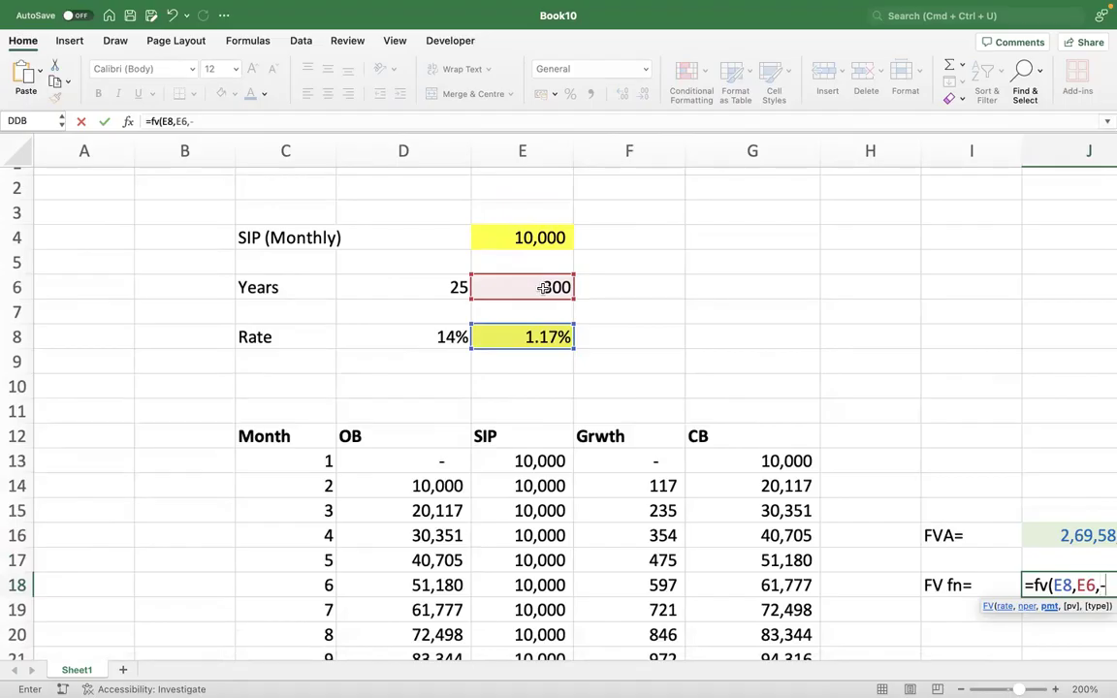
click(527, 238)
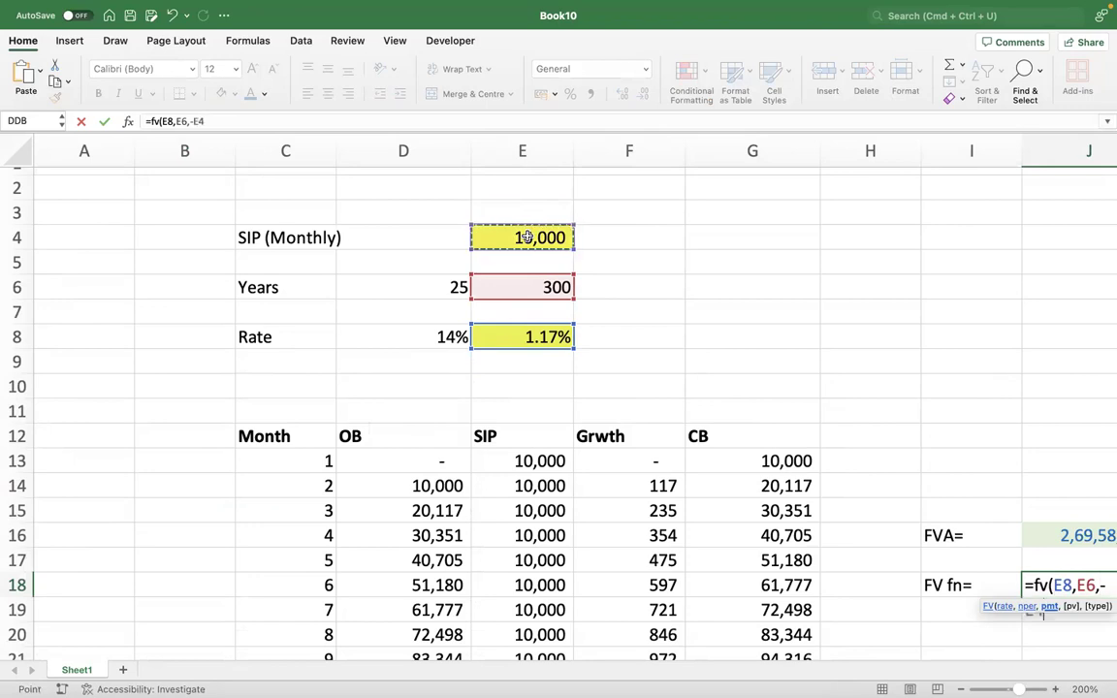
text(,)
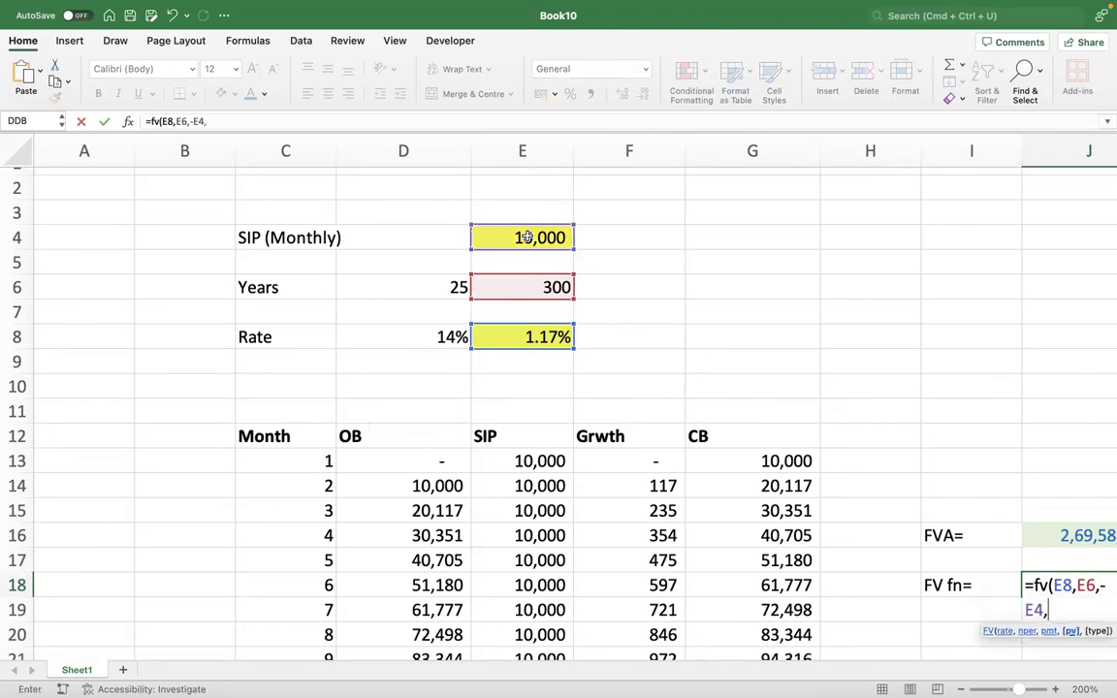
text(0,)
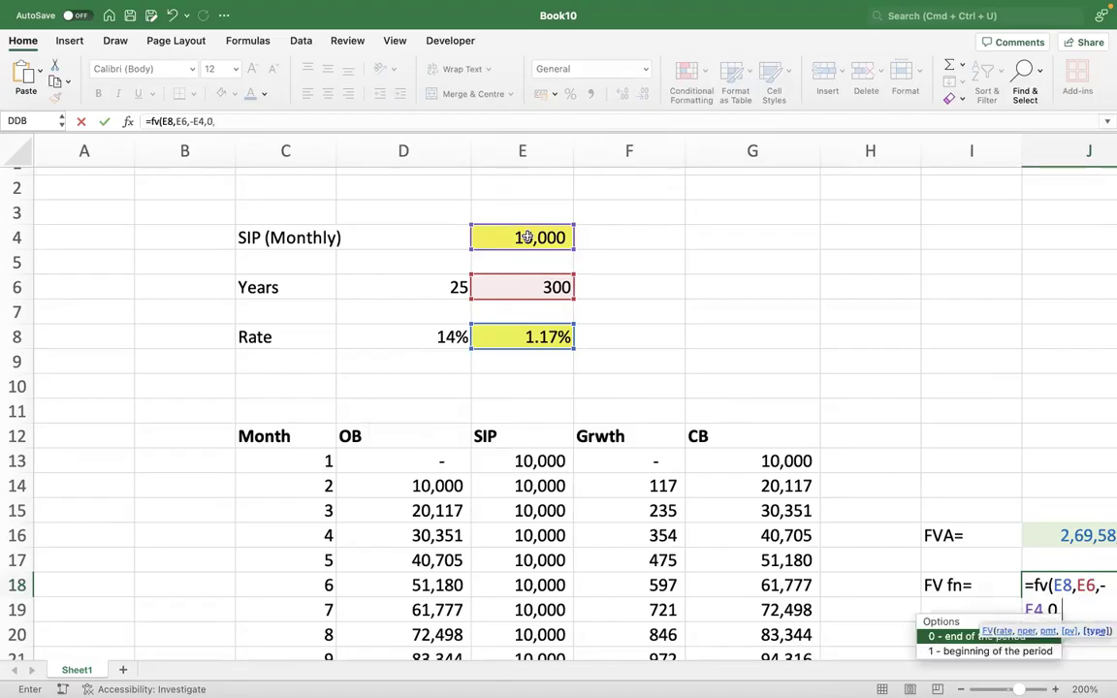
text(0)
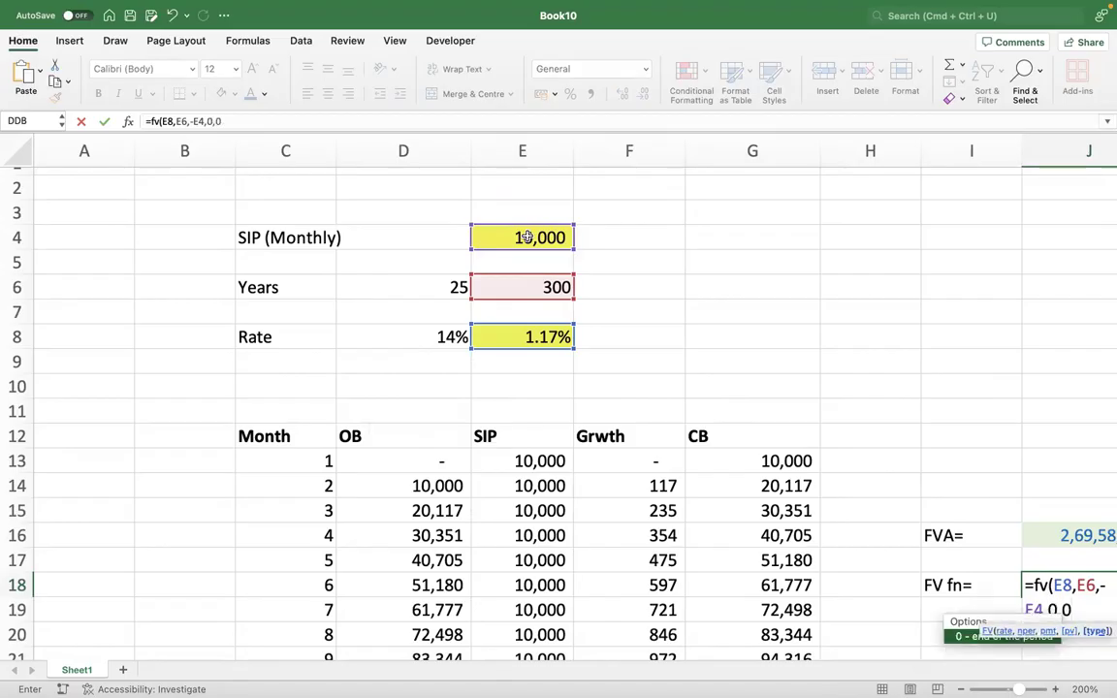
text())
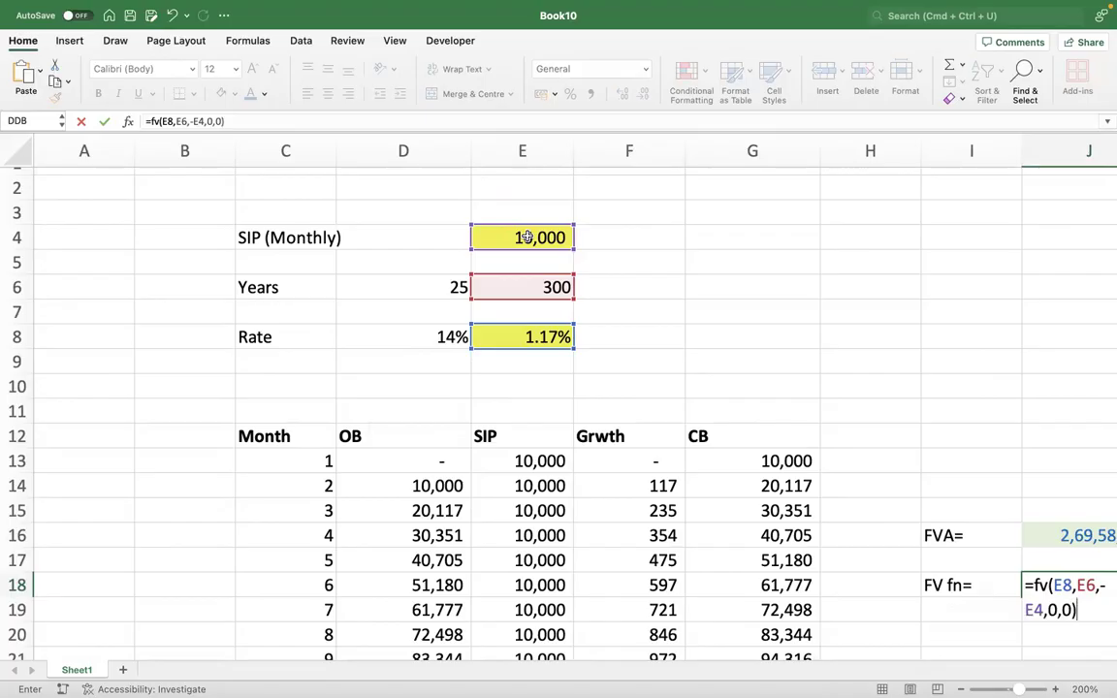
key(Tab)
key(Left)
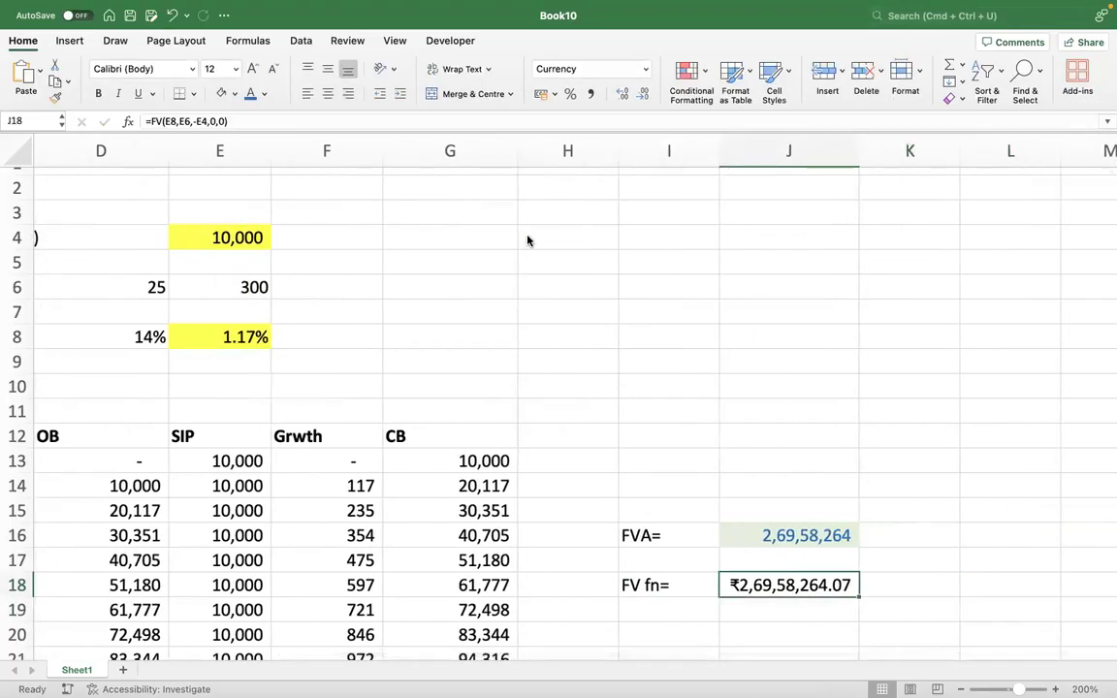
Copy the formatting of the FVA result in J16 onto the FV function result in J18
click(783, 533)
click(53, 94)
click(763, 580)
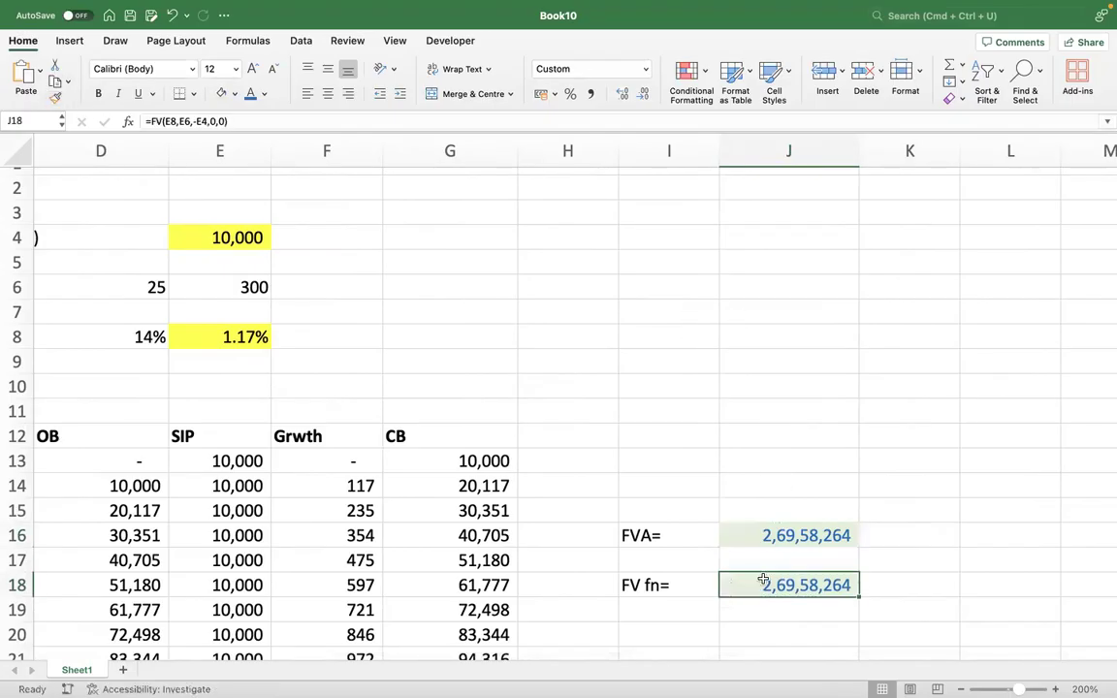
Set the monthly SIP amount in E4 to 20,000 to test the calculations
key(Left)
key(Left)
key(Left)
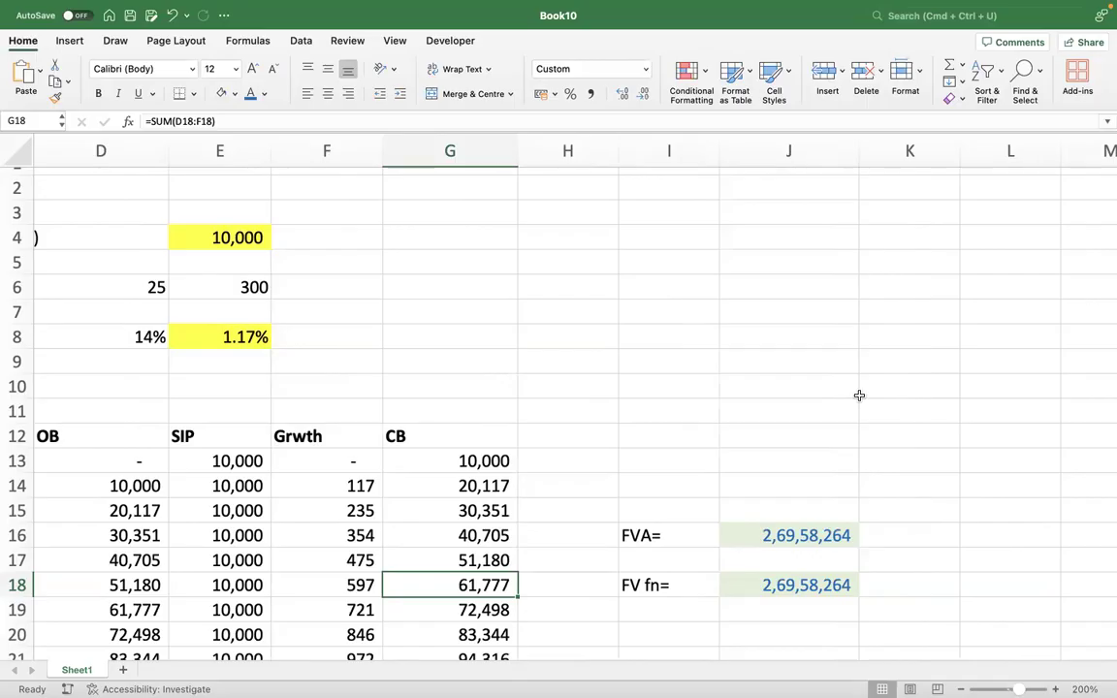
key(Up)
key(Up)
key(Up)
key(Up)
key(Up)
key(Up)
key(Up)
key(Up)
key(Up)
key(Up)
key(Up)
key(Up)
key(Up)
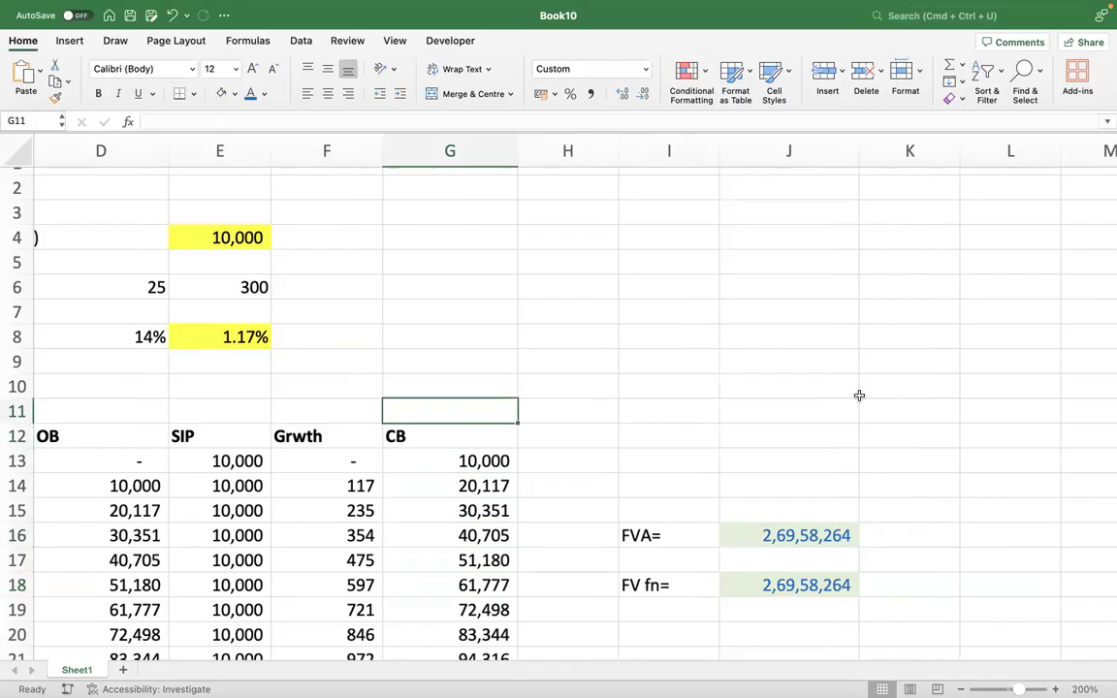
key(Left)
key(Left)
key(Left)
key(Left)
key(Left)
key(Left)
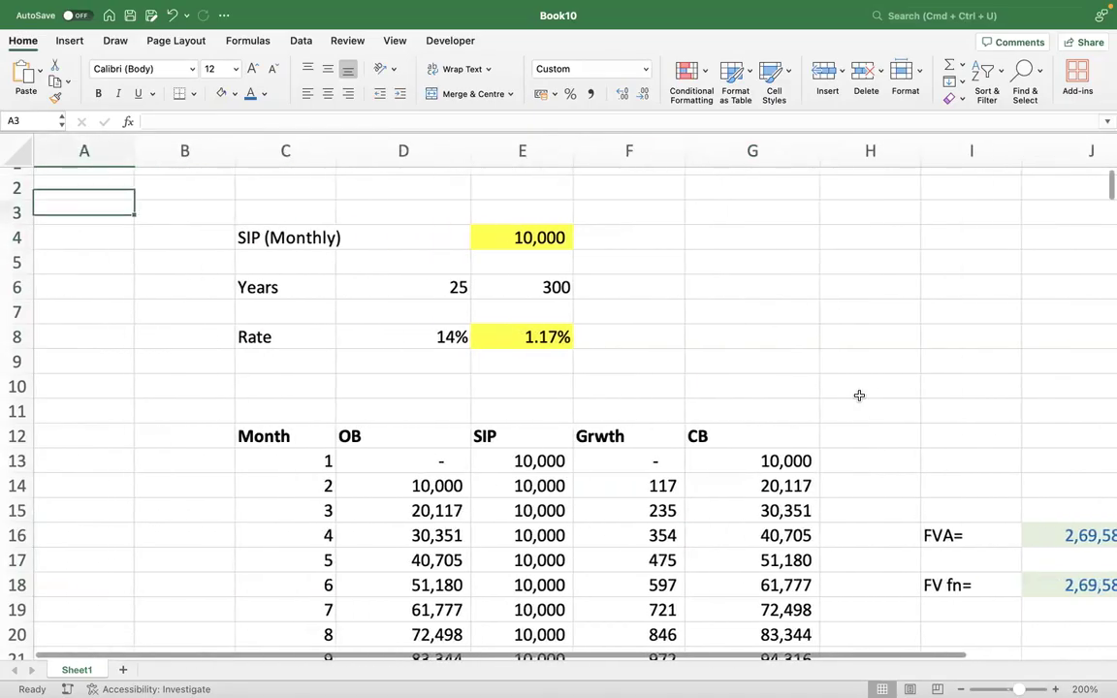
key(Right)
key(Right)
key(Right)
key(Right)
key(Up)
text(20,000)
key(Return)
Check the month 300 closing balance in G312 for the 20,000 SIP
key(Down)
key(Down)
key(Down)
key(Down)
key(Down)
key(Down)
key(Right)
key(Right)
key(Down)
key(Down)
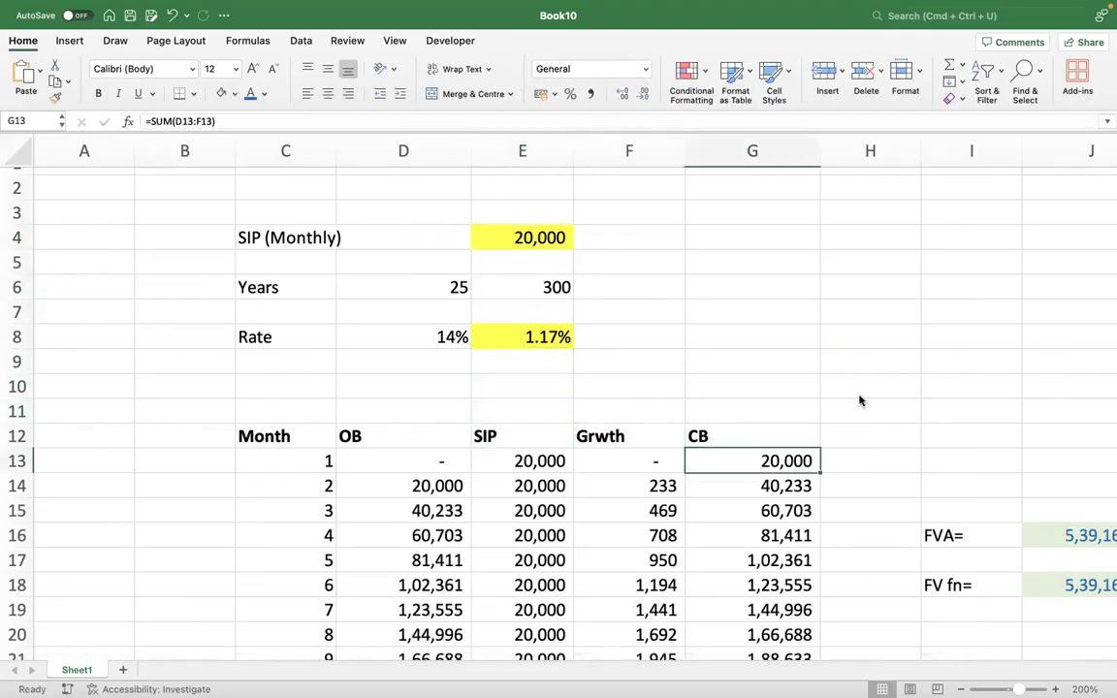
key(super+Down)
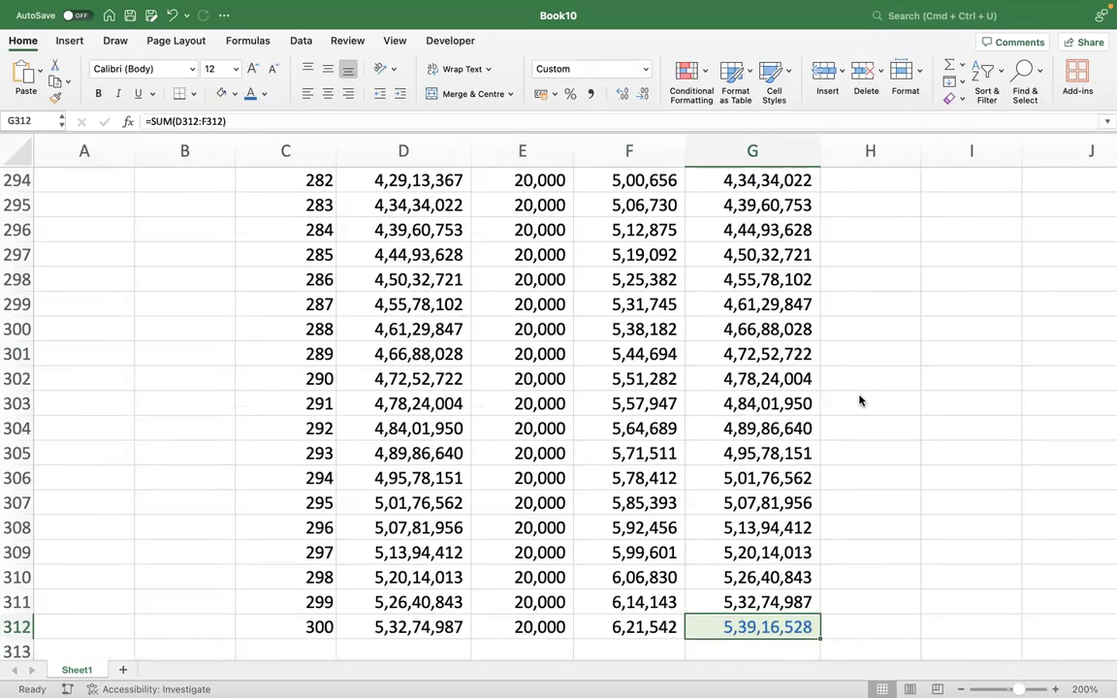
Check the FVA result in J16 and the FV function result in J18 against the 20,000 SIP's final balance
key(super+Up)
key(Right)
key(Right)
key(Right)
key(Right)
key(Right)
key(Right)
key(Down)
key(Down)
key(Left)
key(Down)
key(Down)
key(Left)
key(Left)
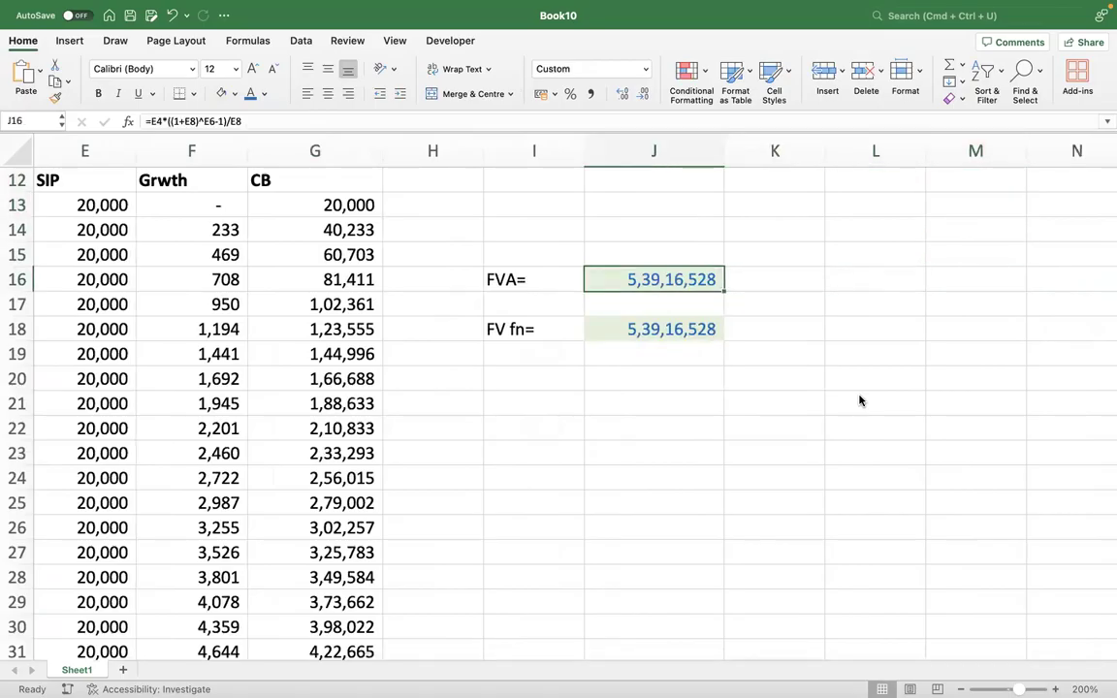
key(Down)
key(Down)
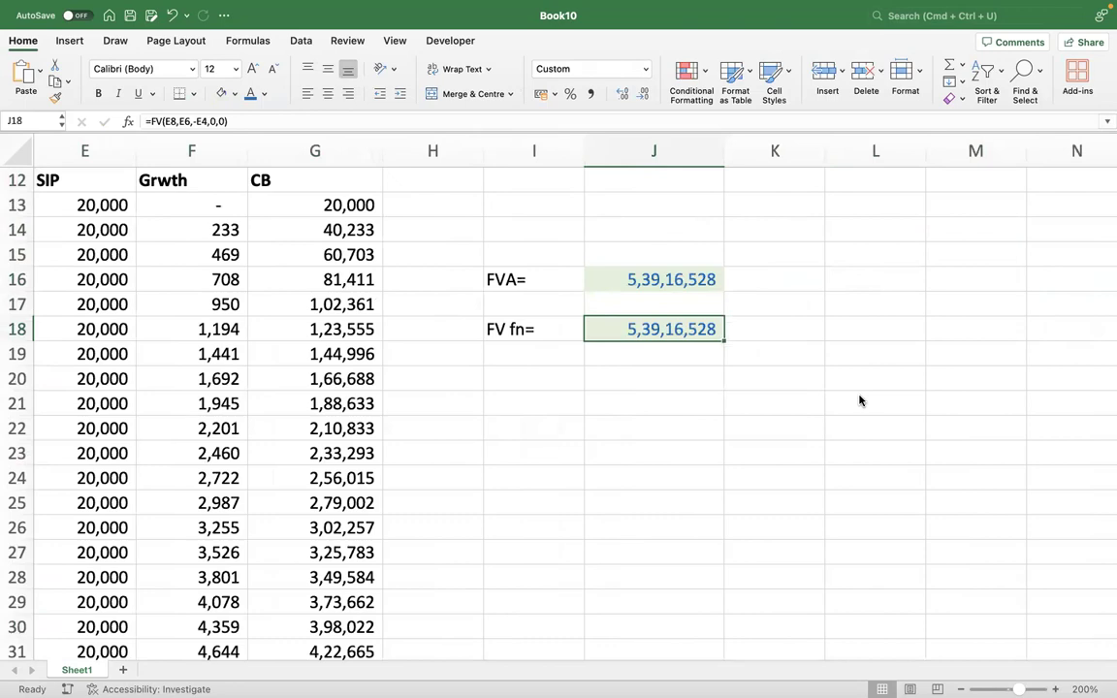
Set the monthly SIP amount in E4 to 30,000 as another test
key(Left)
key(Left)
key(Left)
key(Left)
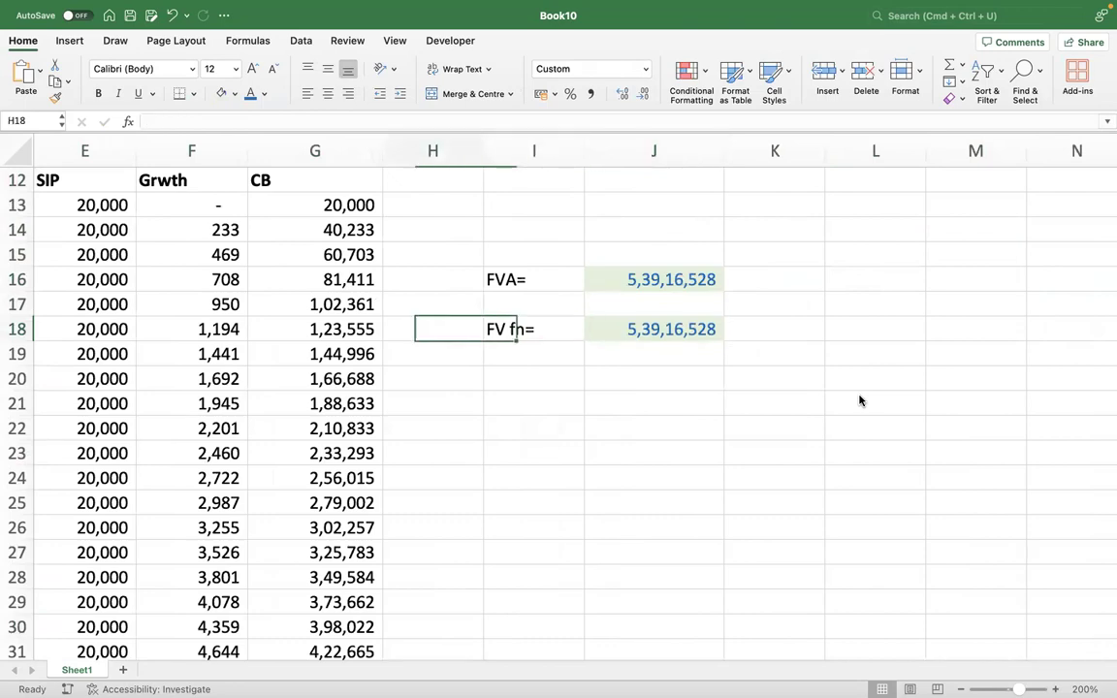
scroll(718, 377, up, 5)
scroll(718, 377, left, 3)
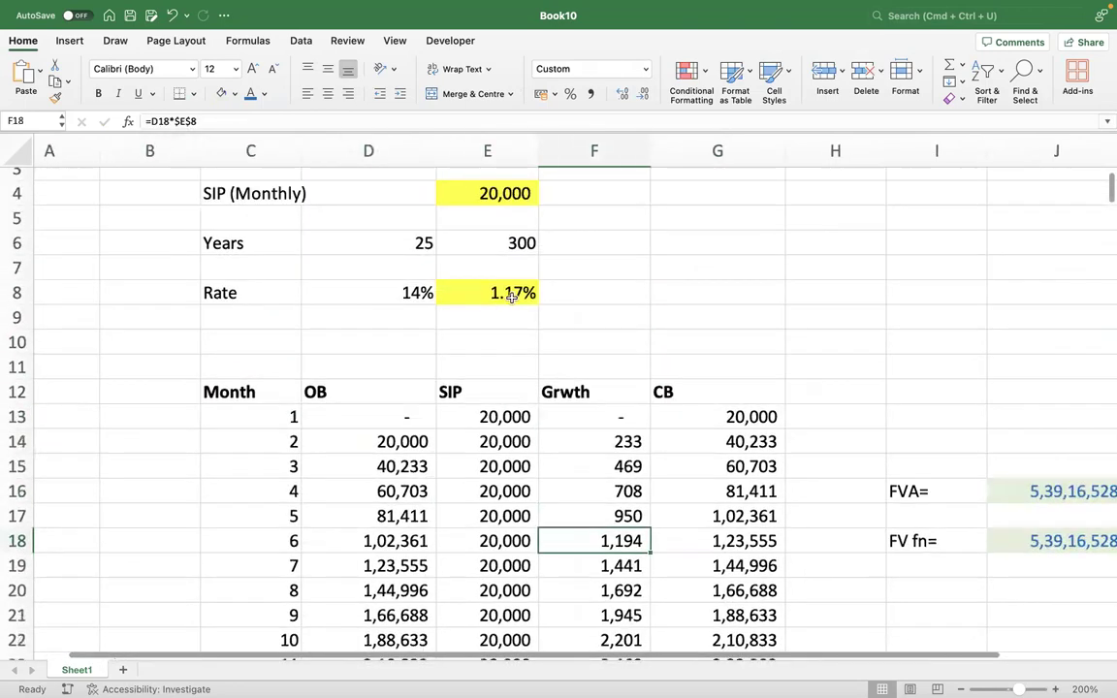
click(515, 193)
text(30,00)
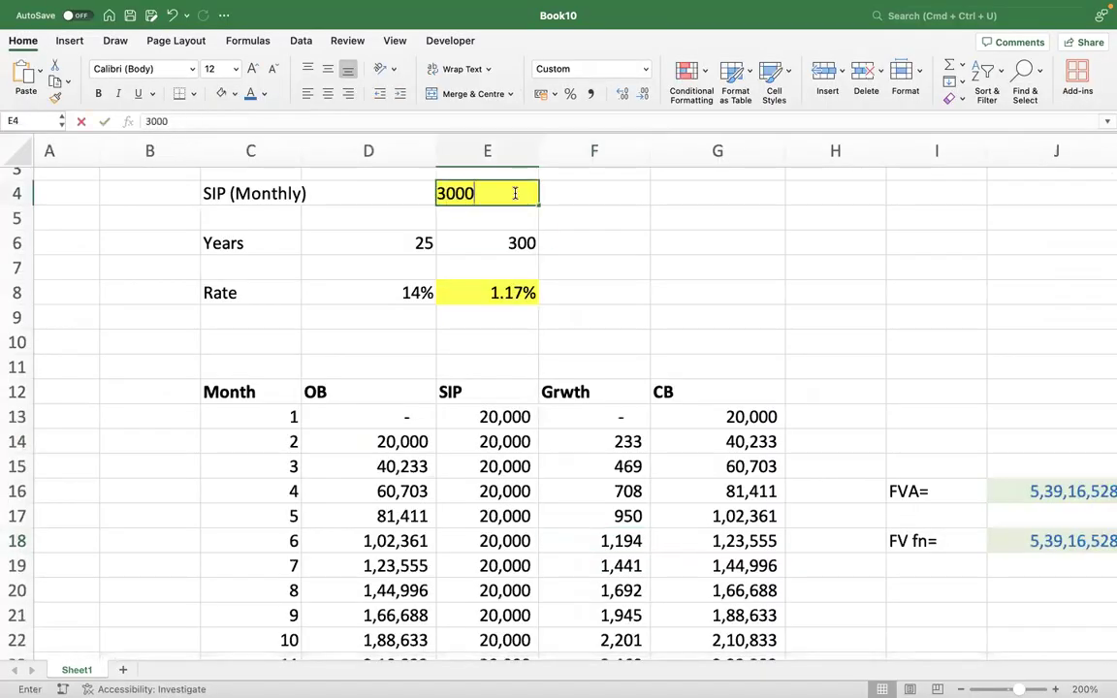
text(0)
key(Return)
Check the month 300 closing balance in G312 for the 30,000 SIP
key(Return)
key(Down)
key(Down)
key(Down)
key(Down)
key(Down)
key(Down)
key(Down)
key(Down)
key(Down)
key(Down)
key(Down)
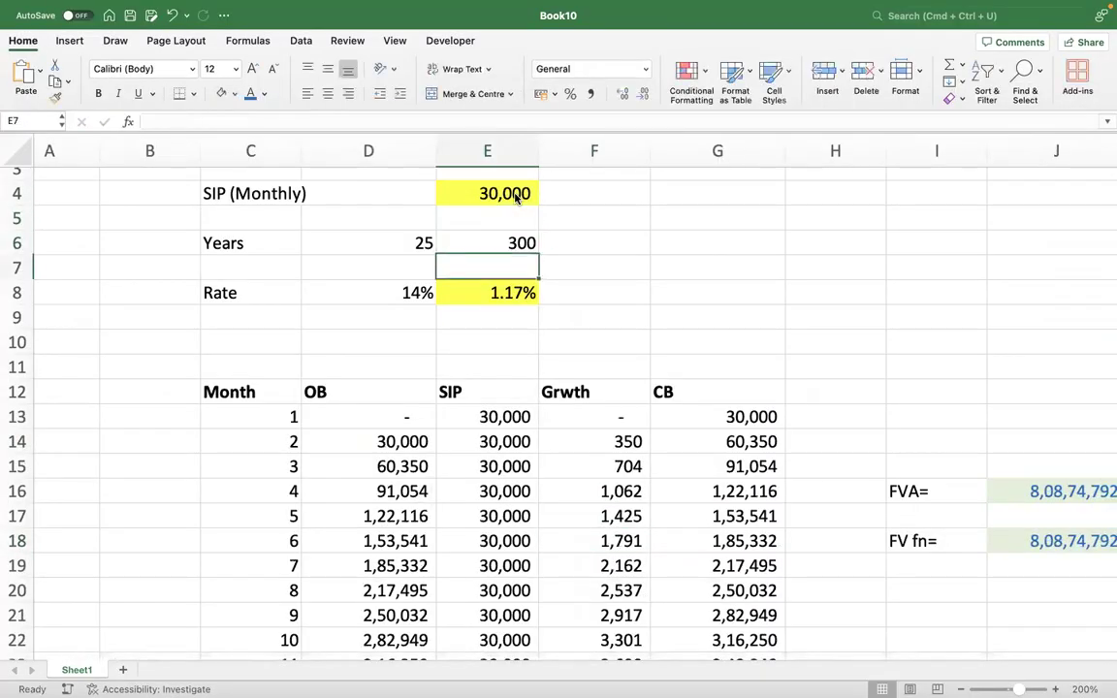
key(Right)
key(Right)
key(Right)
key(Left)
key(super+Down)
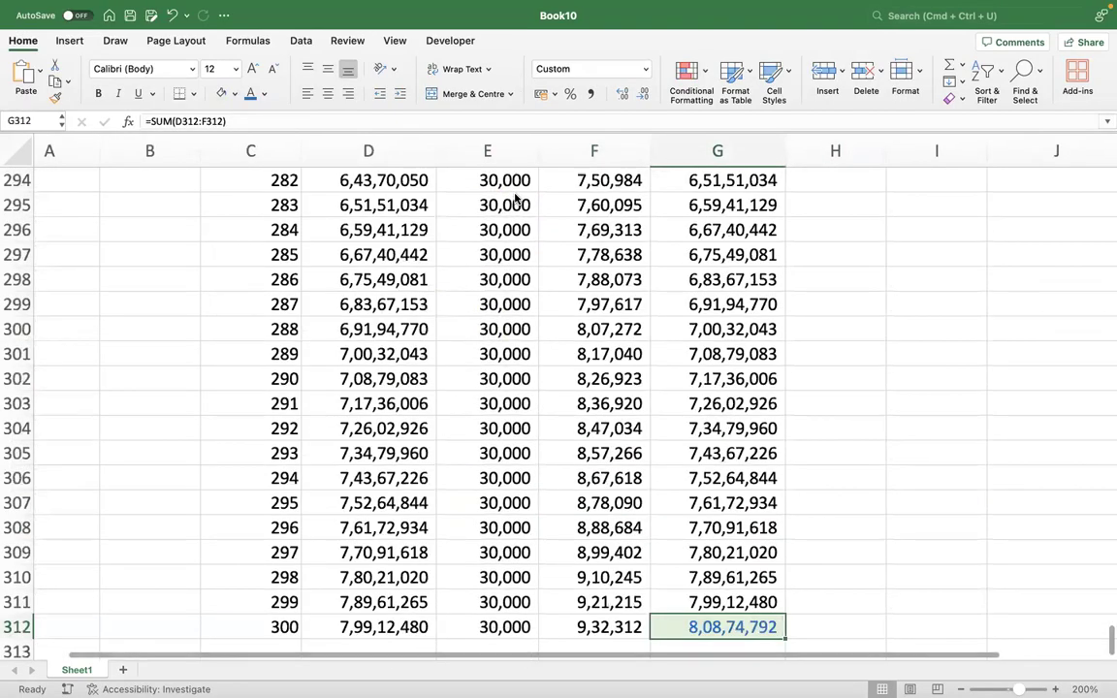
Compare the FVA and FV function results in J16 and J18 with the 30,000 SIP's final balance
key(super+Up)
key(Right)
key(Right)
key(Right)
key(Right)
key(Right)
key(Down)
key(Down)
key(Down)
key(Down)
key(Left)
key(Left)
key(Down)
key(Down)
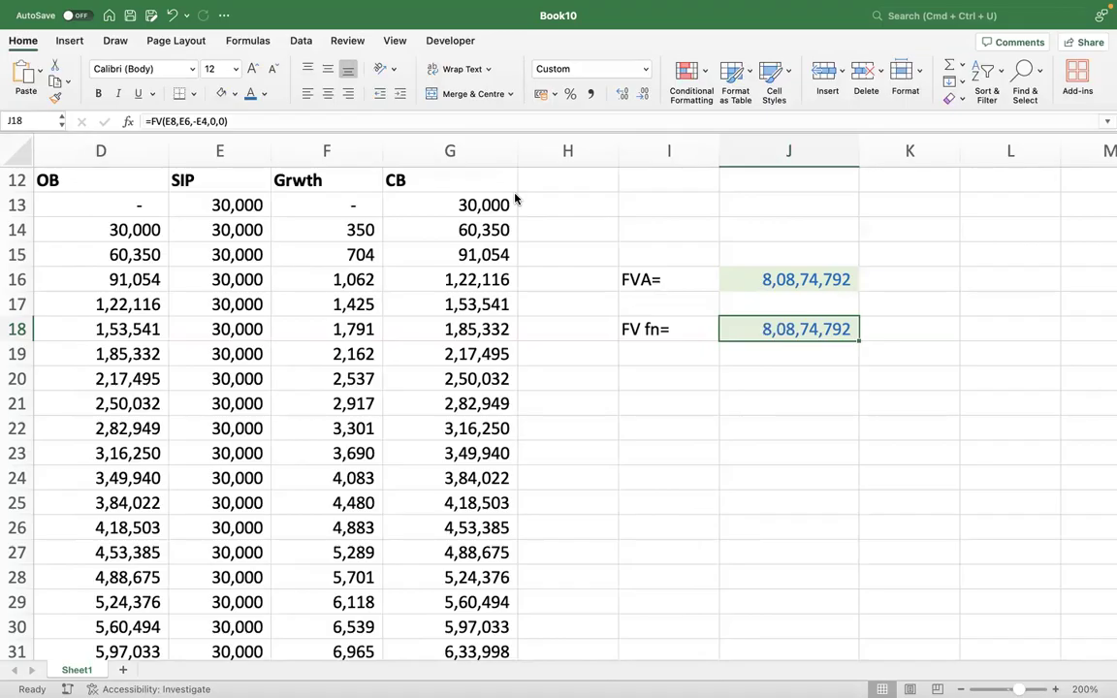
Set the monthly SIP amount in E4 back to 10,000
scroll(375, 213, up, 5)
scroll(369, 269, left, 3)
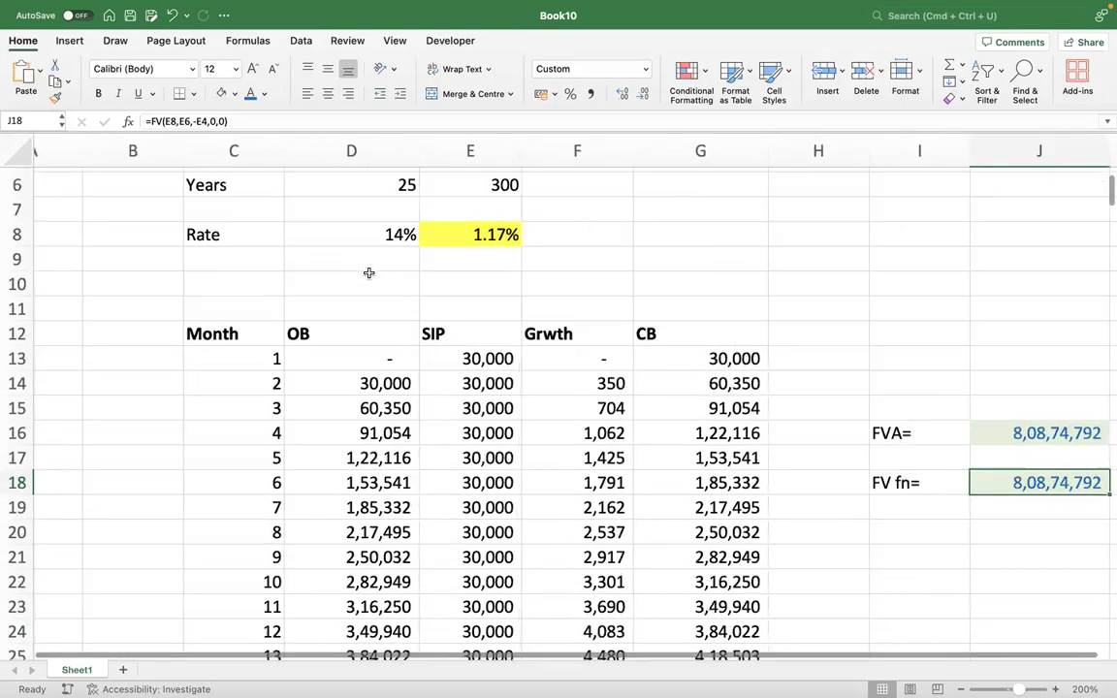
scroll(456, 315, up, 3)
scroll(456, 316, left, 1)
click(531, 232)
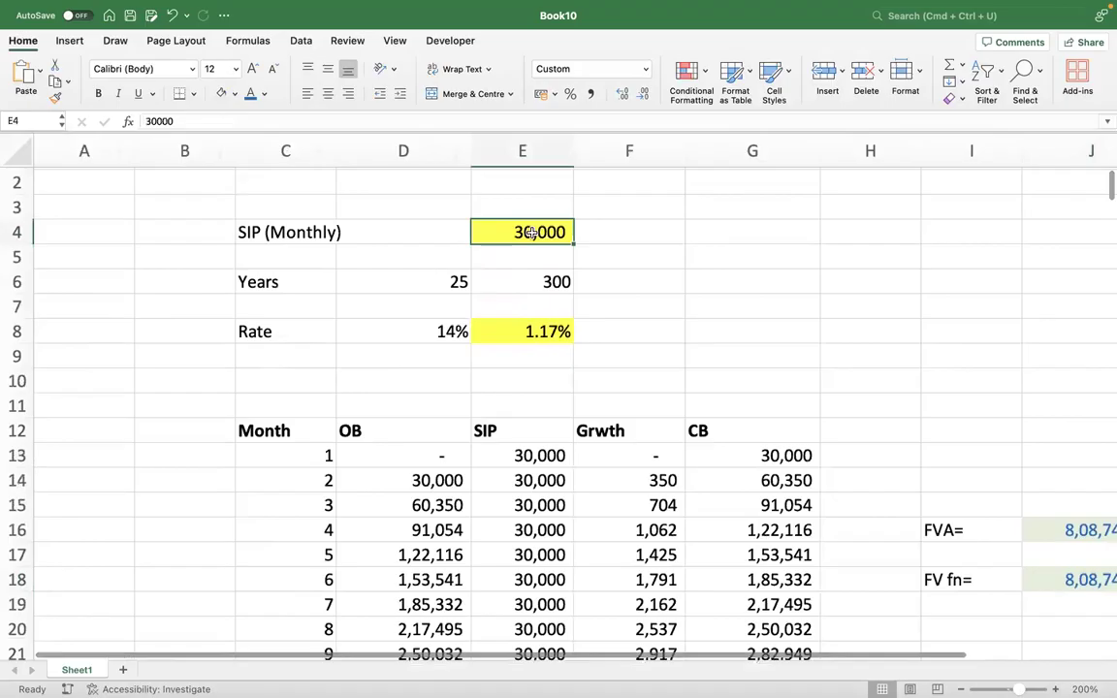
text(10000)
key(Return)
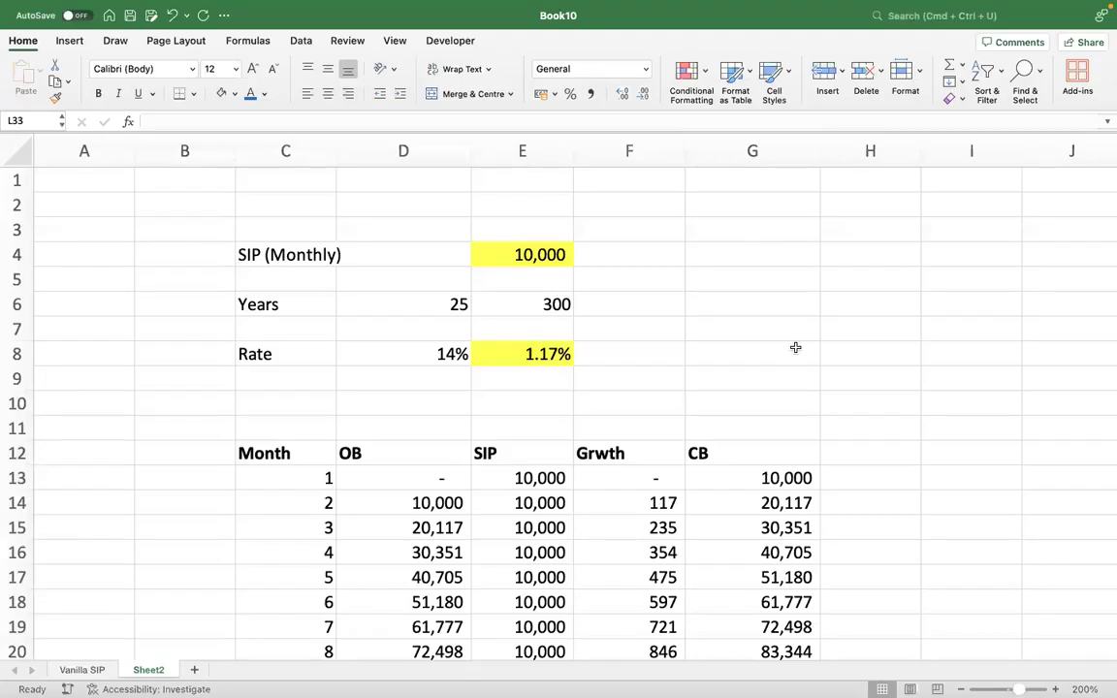
Rename Sheet2 as Step-up
key(F1)
double_click(148, 671)
text(Step-up)
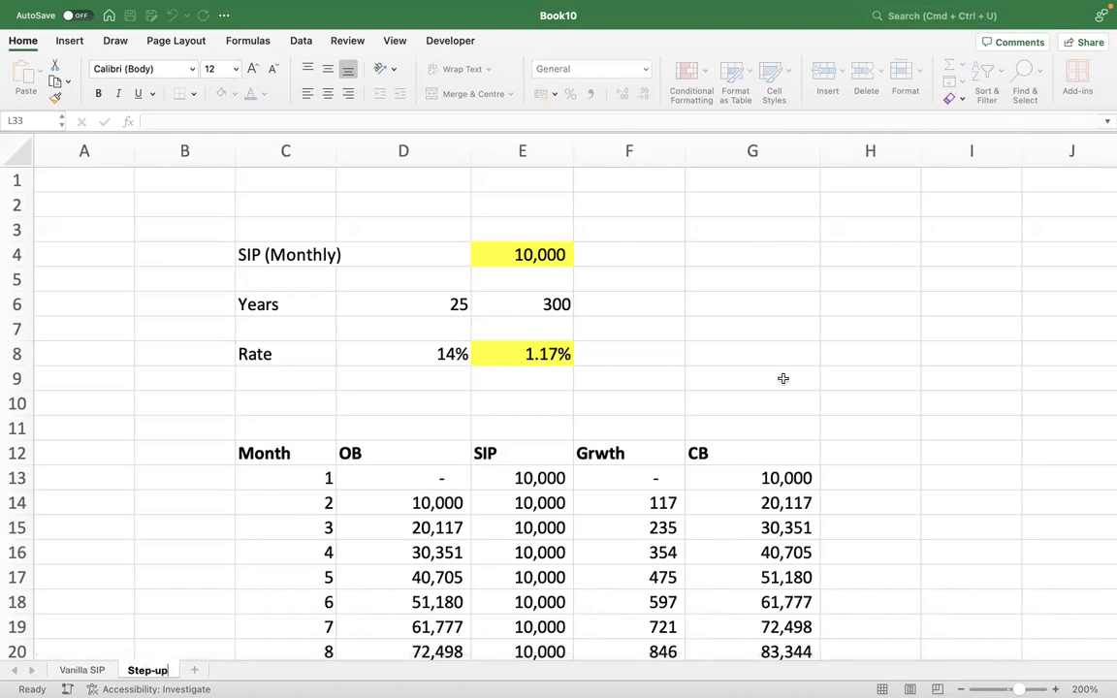
Enter 1 in M19, in the empty area beside the Step-up sheet's growth table
scroll(783, 380, down, 5)
scroll(782, 379, right, 3)
click(753, 392)
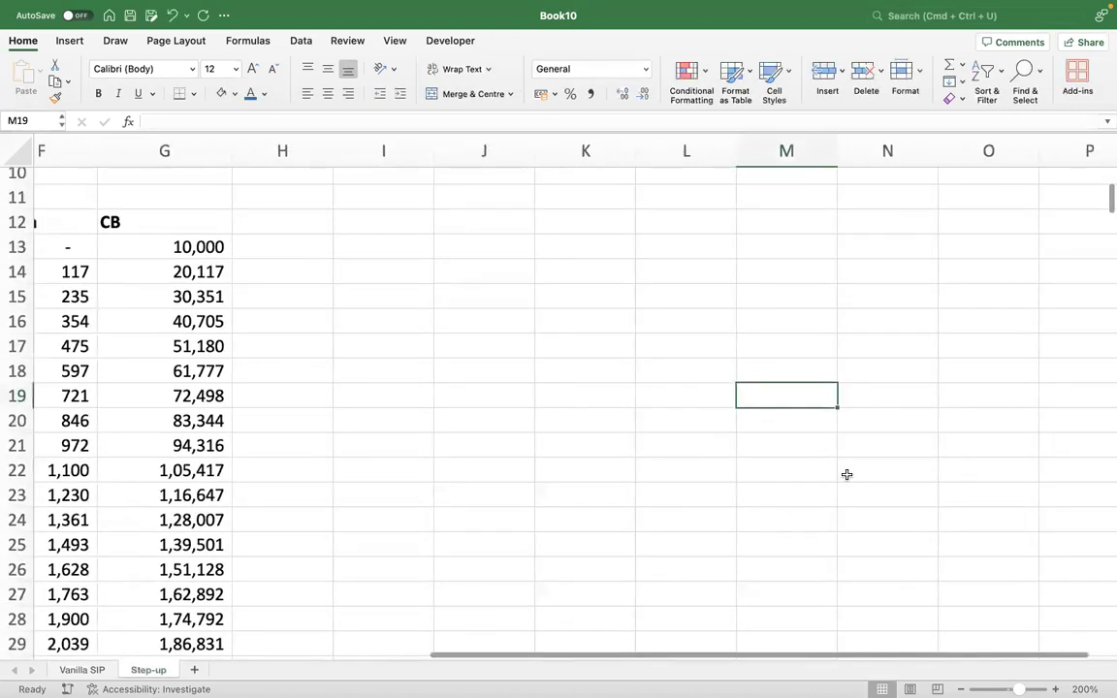
key(Right)
text(1)
key(Tab)
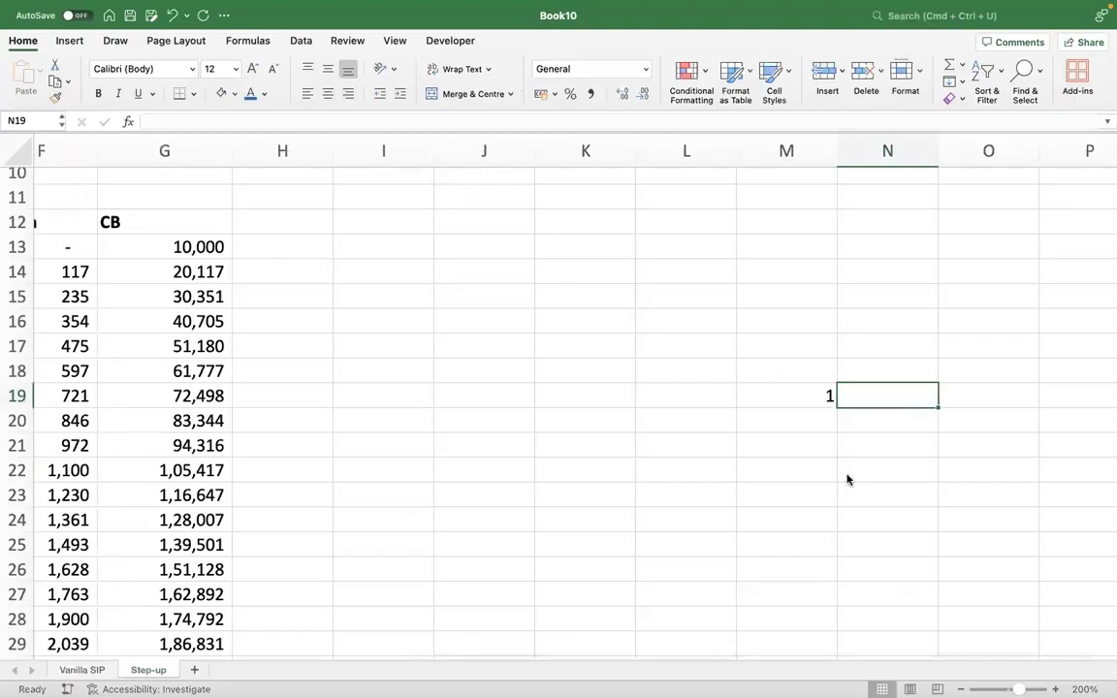
Link N19, beside year 1, to the monthly SIP amount in E4
text(=)
scroll(631, 378, up, 5)
scroll(630, 378, left, 2)
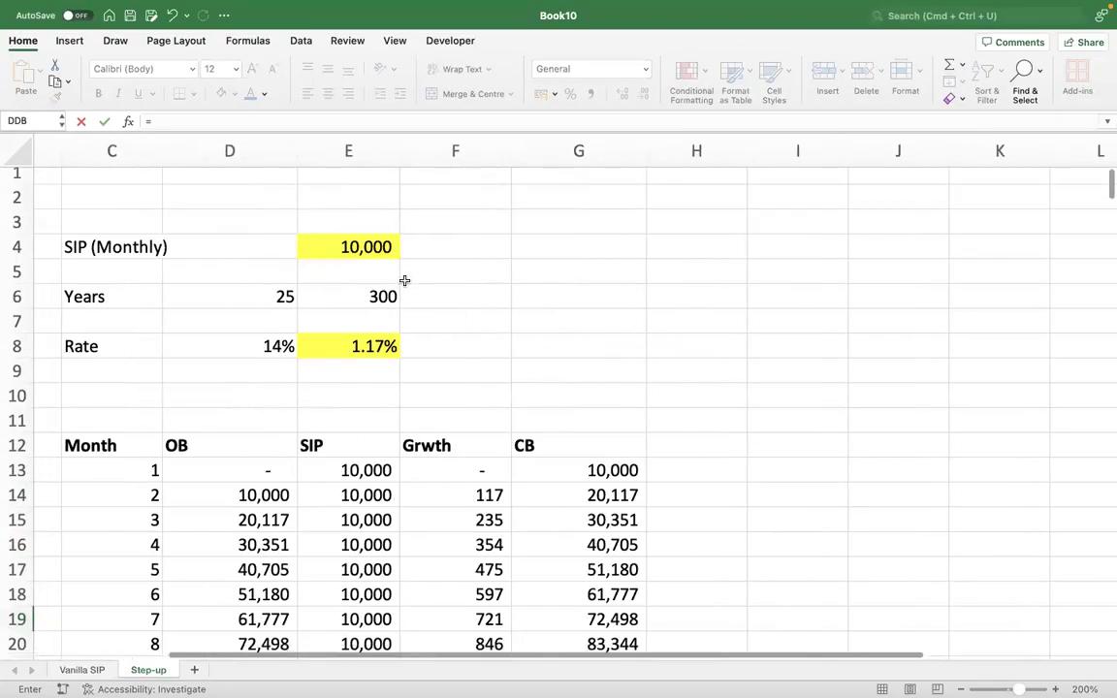
click(363, 247)
key(Return)
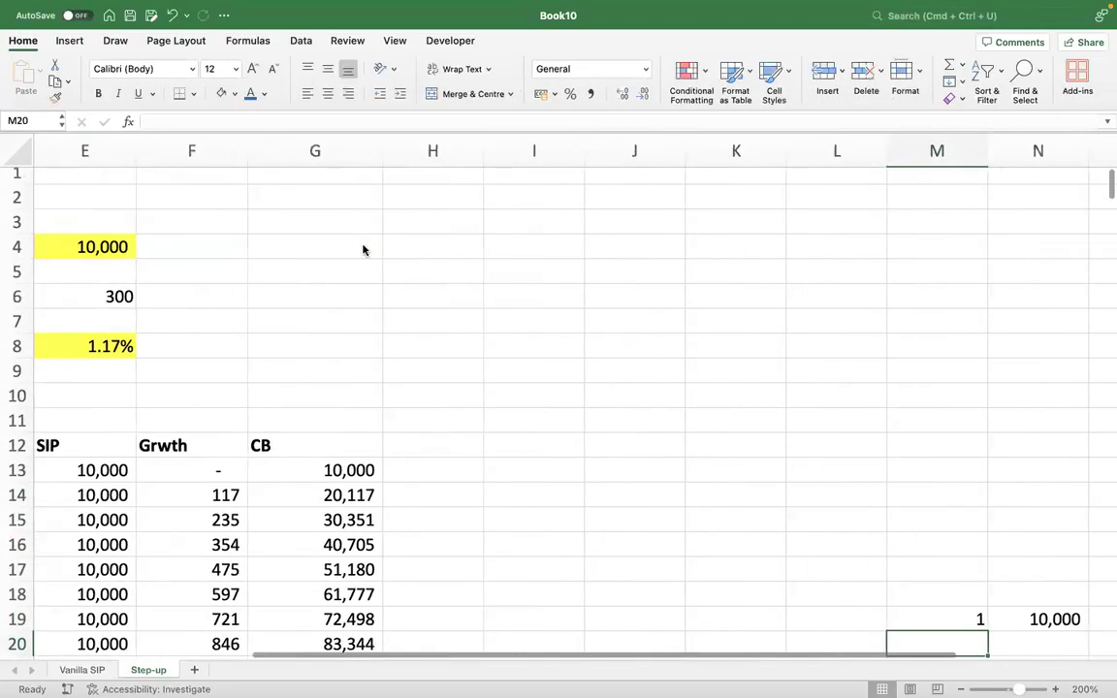
Label M17 as Step-up and enter a rate of 10% in N17
key(Up)
key(Up)
key(Up)
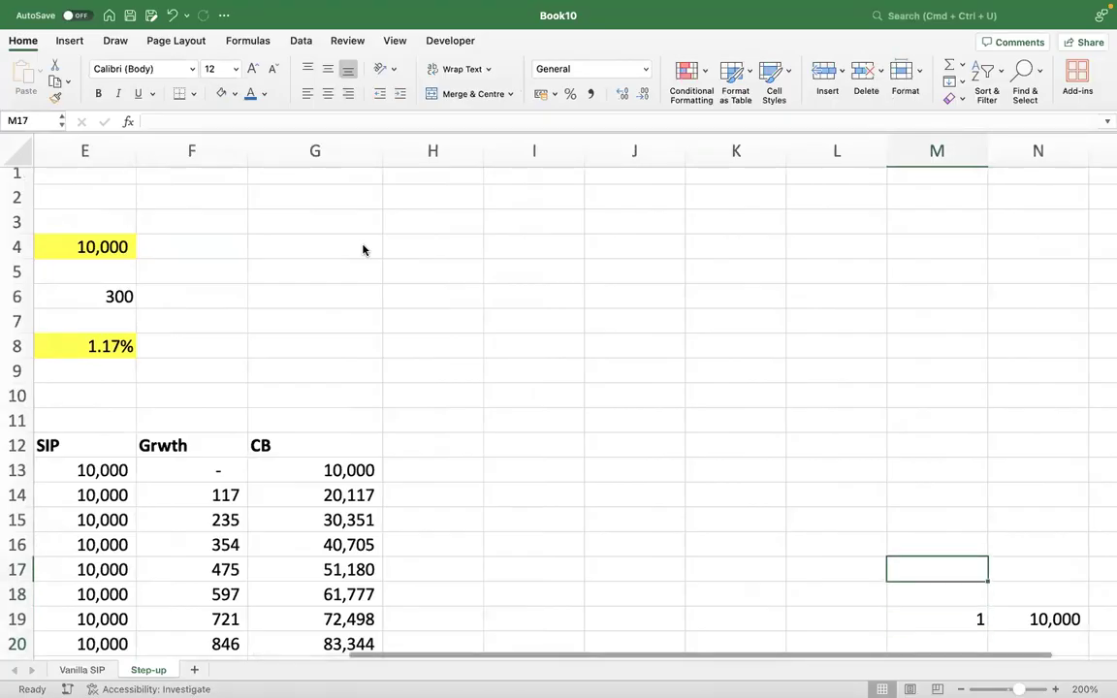
text(Step)
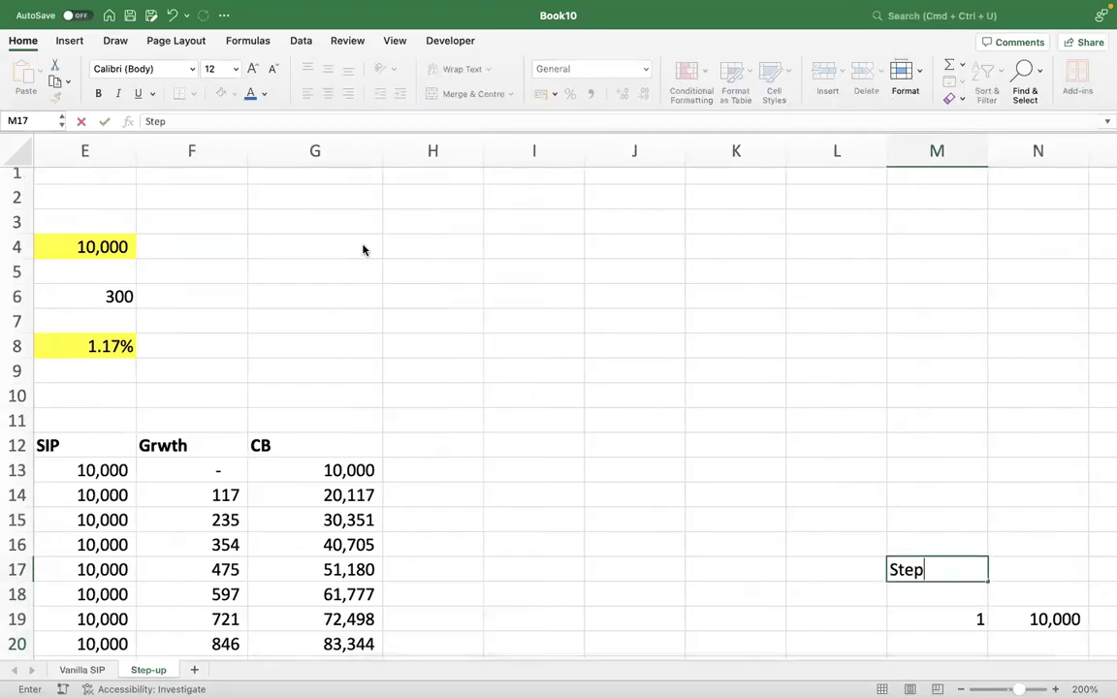
text(-up)
key(Tab)
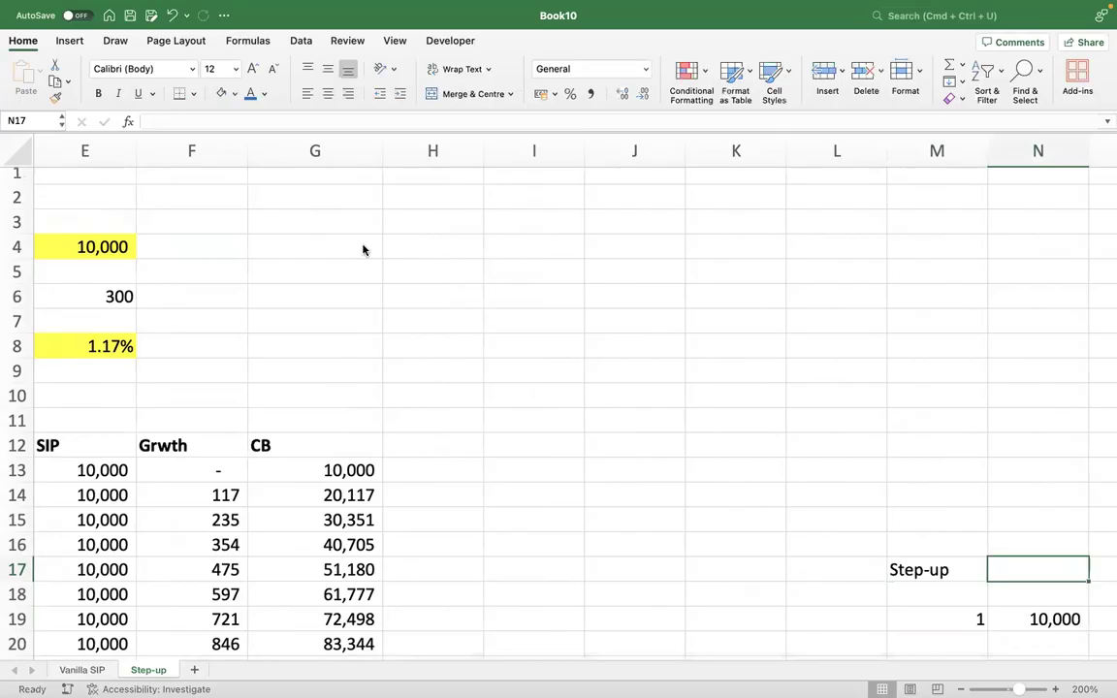
text(10%)
key(Return)
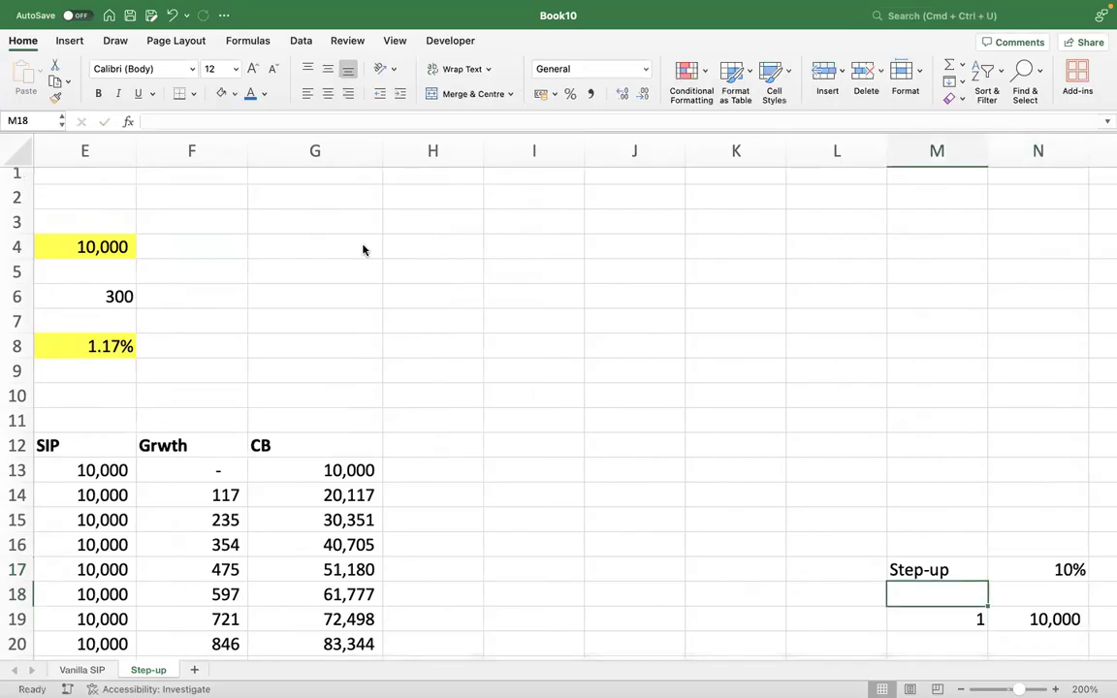
Fill the step-up label and rate cells M17:N17 with yellow
key(Up)
key(shift+Right)
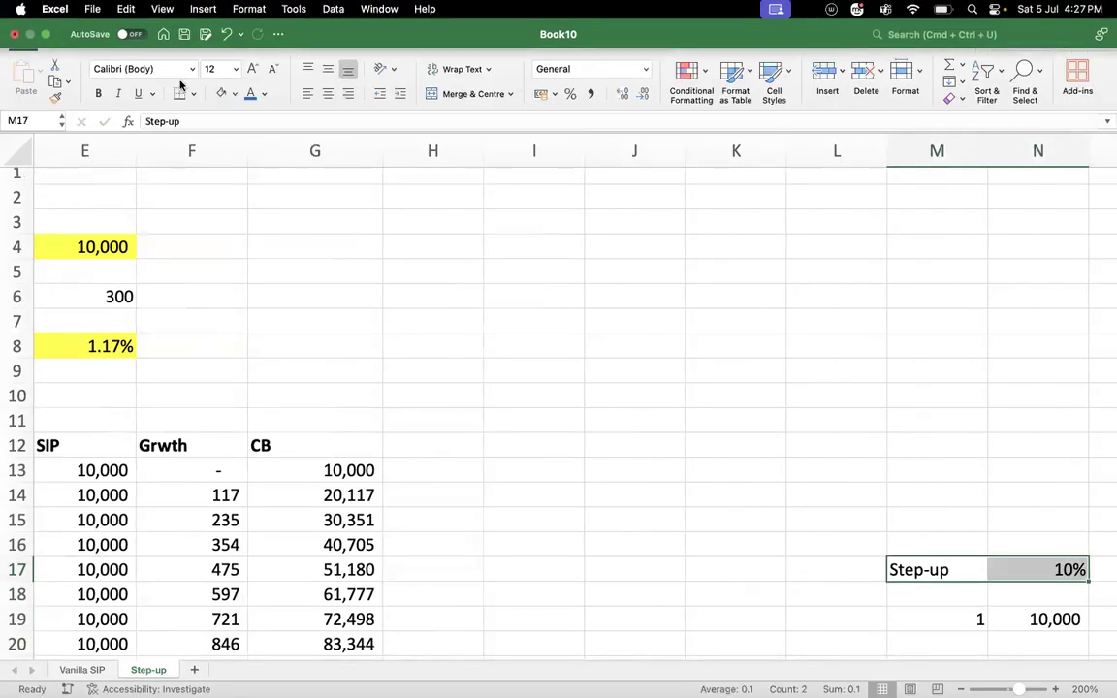
click(234, 95)
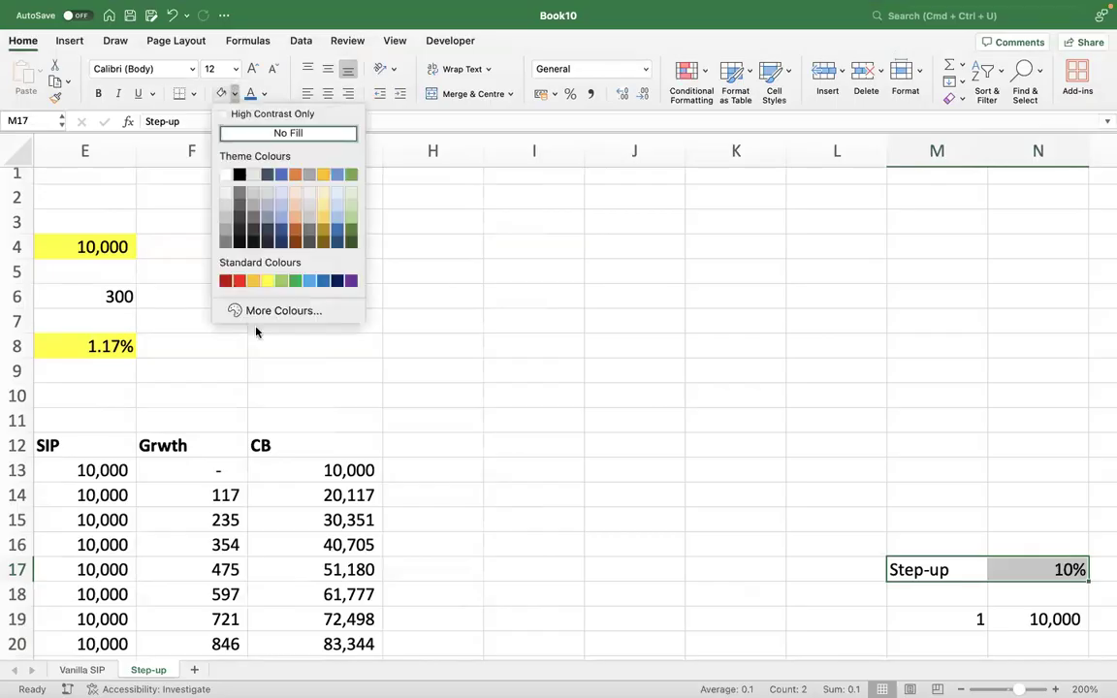
click(268, 282)
Extend the year number in M19 down its column as a linear series with step value 1 and stop value 25
scroll(665, 533, down, 5)
scroll(666, 534, right, 2)
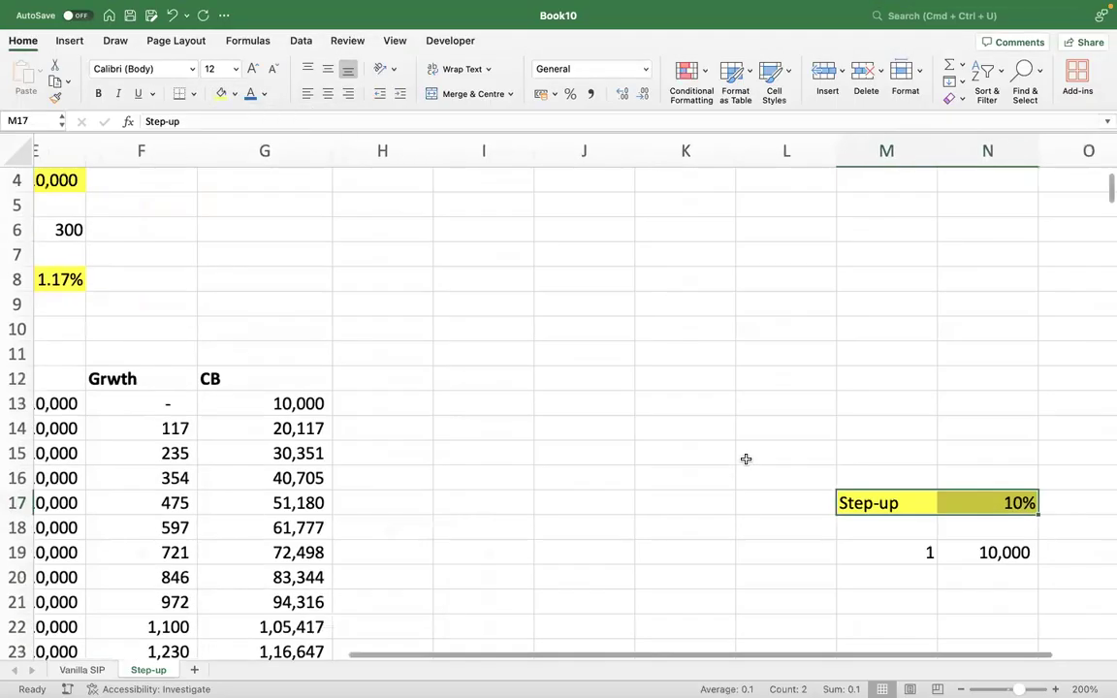
click(822, 482)
key(Up)
click(955, 82)
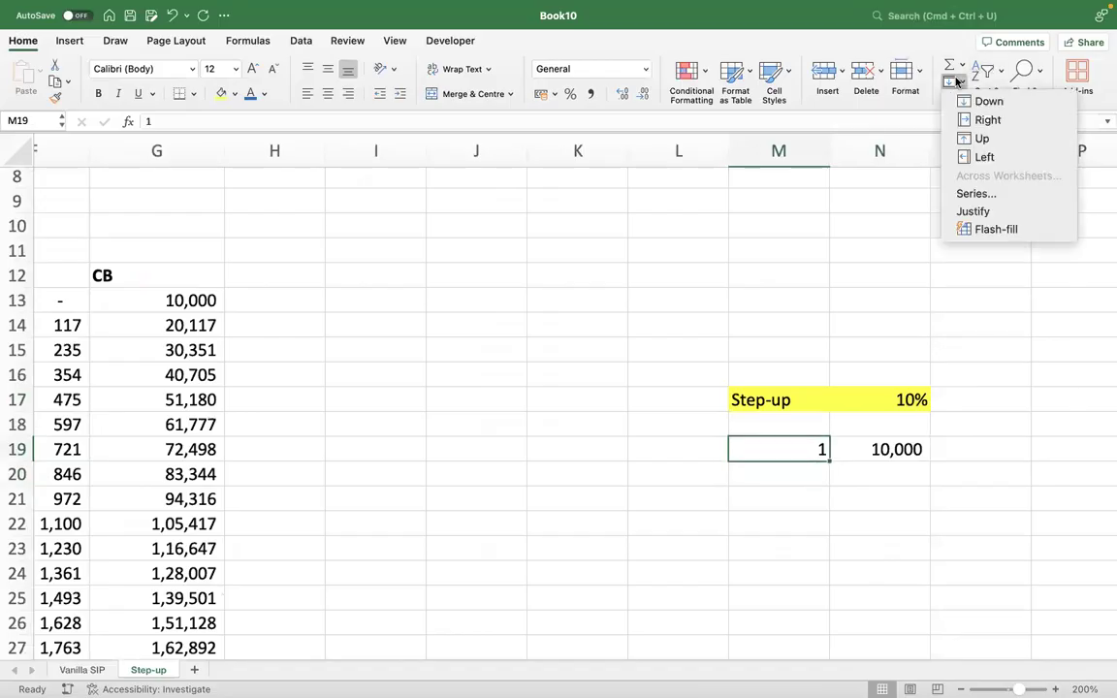
click(967, 199)
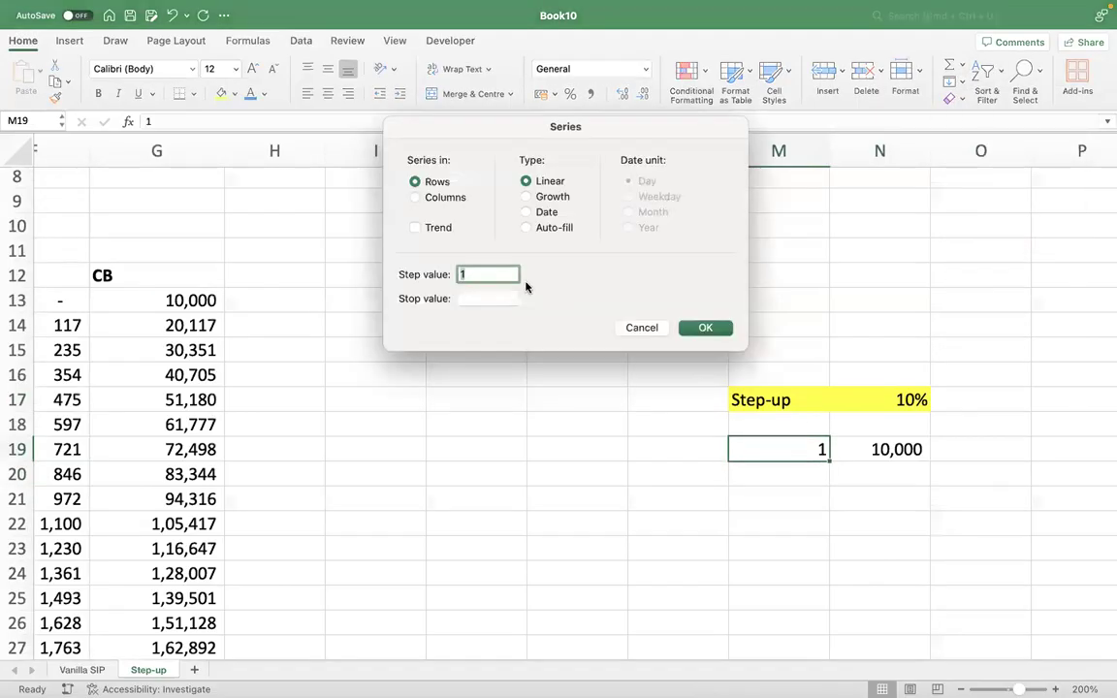
click(462, 299)
text(25)
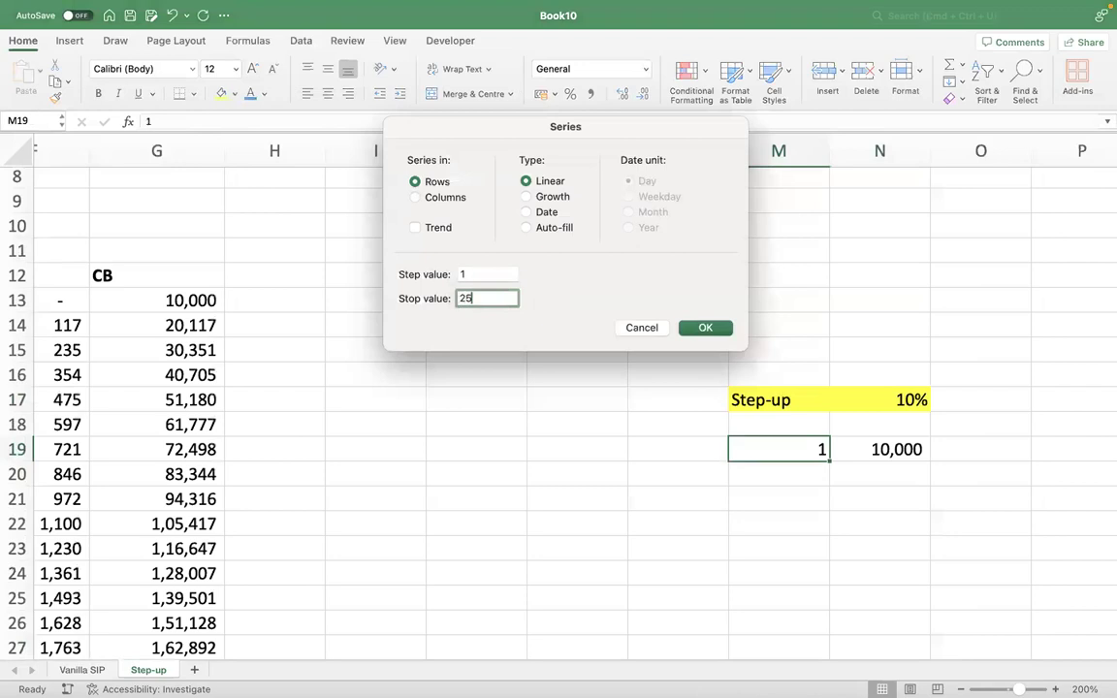
click(430, 200)
click(708, 327)
Calculate the year 2 SIP amount in N20 with the formula =N19*(1+N17)
key(Right)
key(Down)
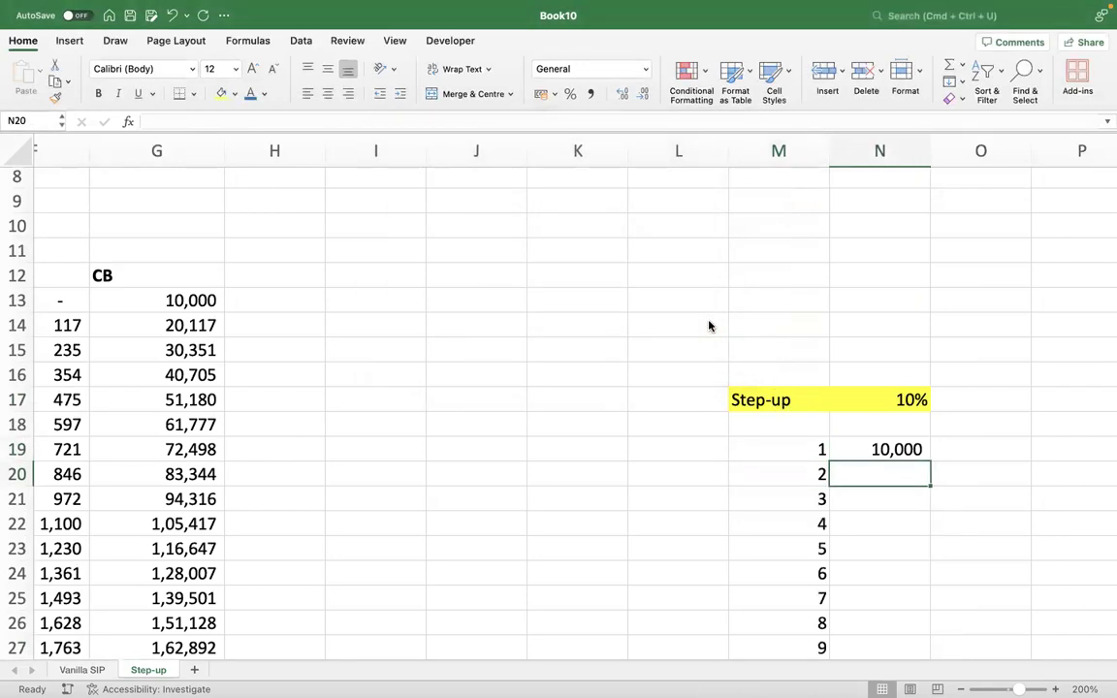
text(=)
key(Up)
text(*(1+)
key(Up)
key(Up)
key(Up)
text())
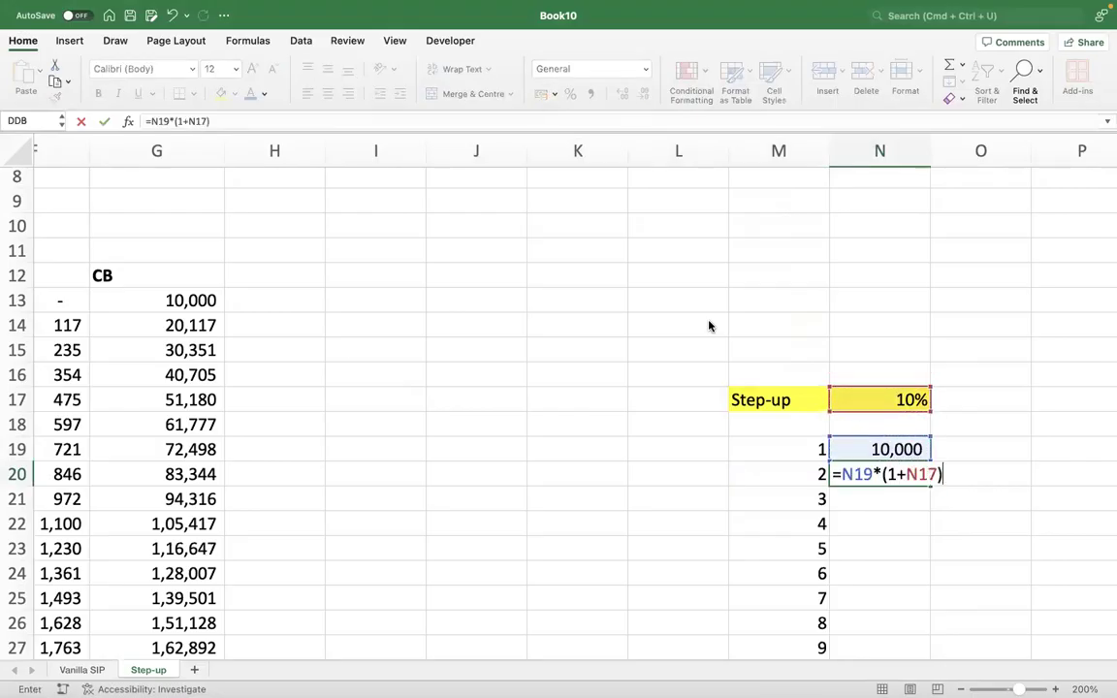
key(Return)
key(Up)
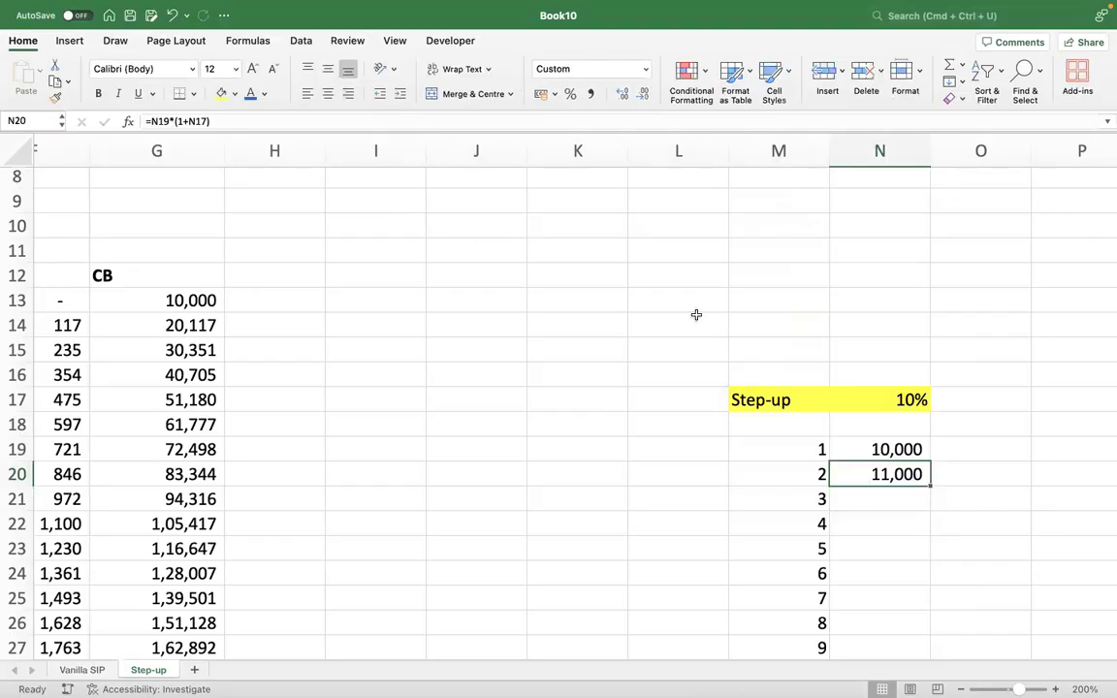
Make the step-up rate reference in N20 absolute as $N$17 and fill the formula down to year 25
click(191, 121)
key(F4)
key(Return)
key(Up)
double_click(928, 483)
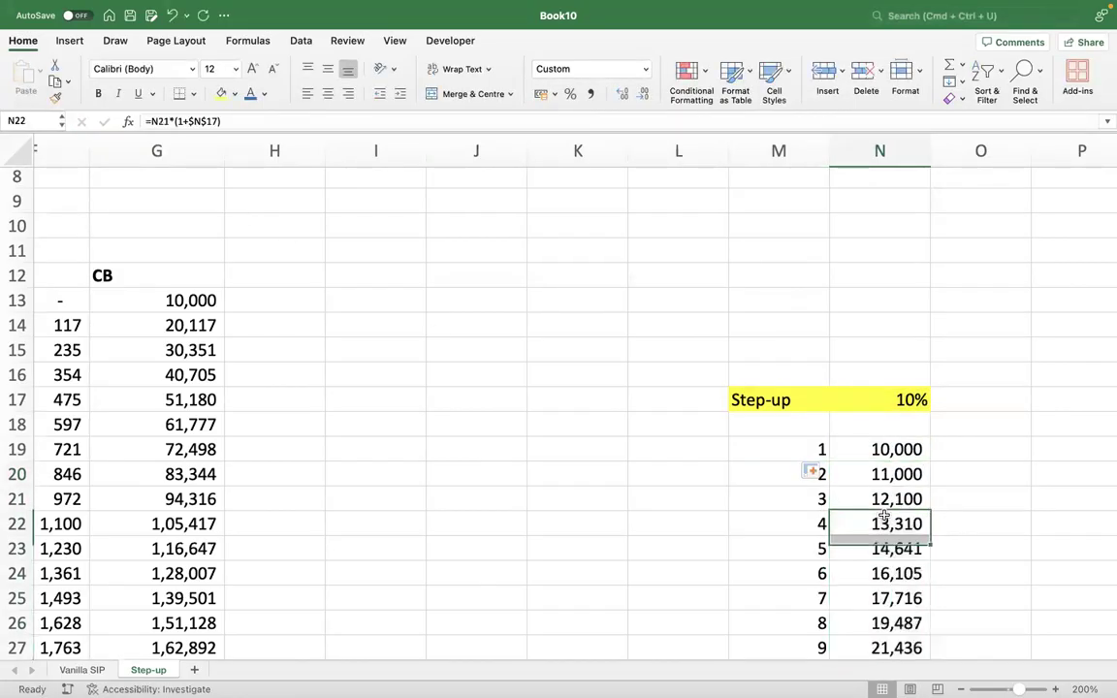
Review the yearly SIP amounts through year 25 and select the whole schedule M19:N43
key(super+Down)
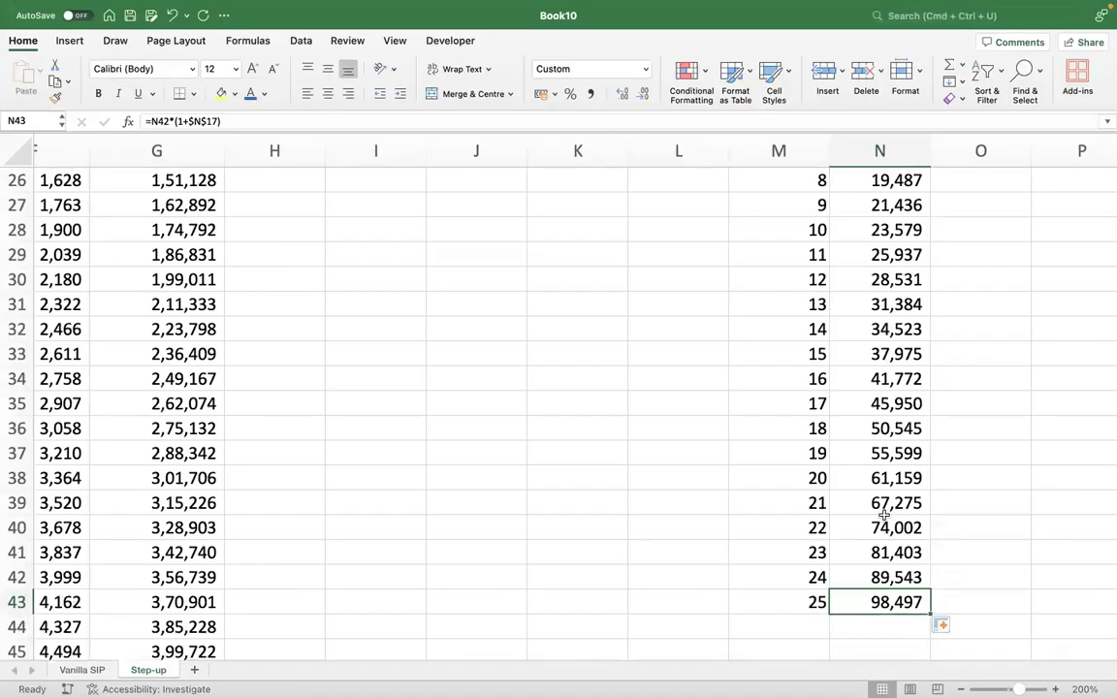
key(Up)
key(Up)
key(Up)
key(super+Up)
key(super+Up)
key(Down)
key(Down)
key(Left)
key(shift+Right)
key(shift+super+Down)
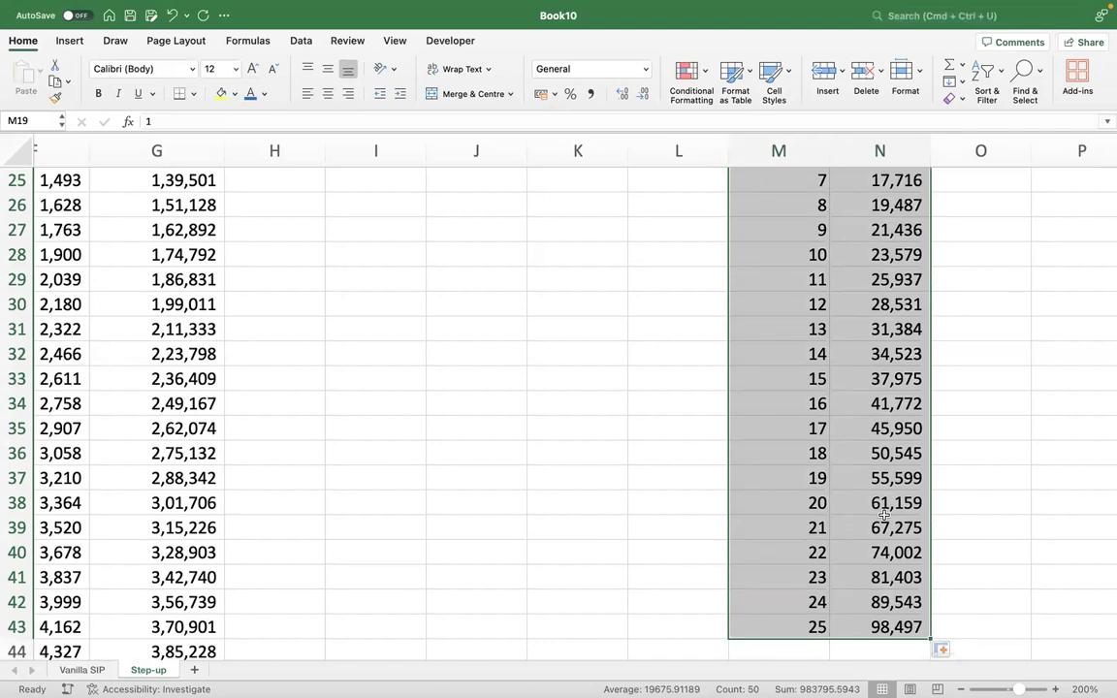
Insert an empty column between the SIP and Grwth columns of the growth table
key(Left)
key(Left)
key(Left)
key(Left)
key(Left)
key(Left)
key(Left)
key(Left)
key(Left)
key(Left)
key(Left)
key(Left)
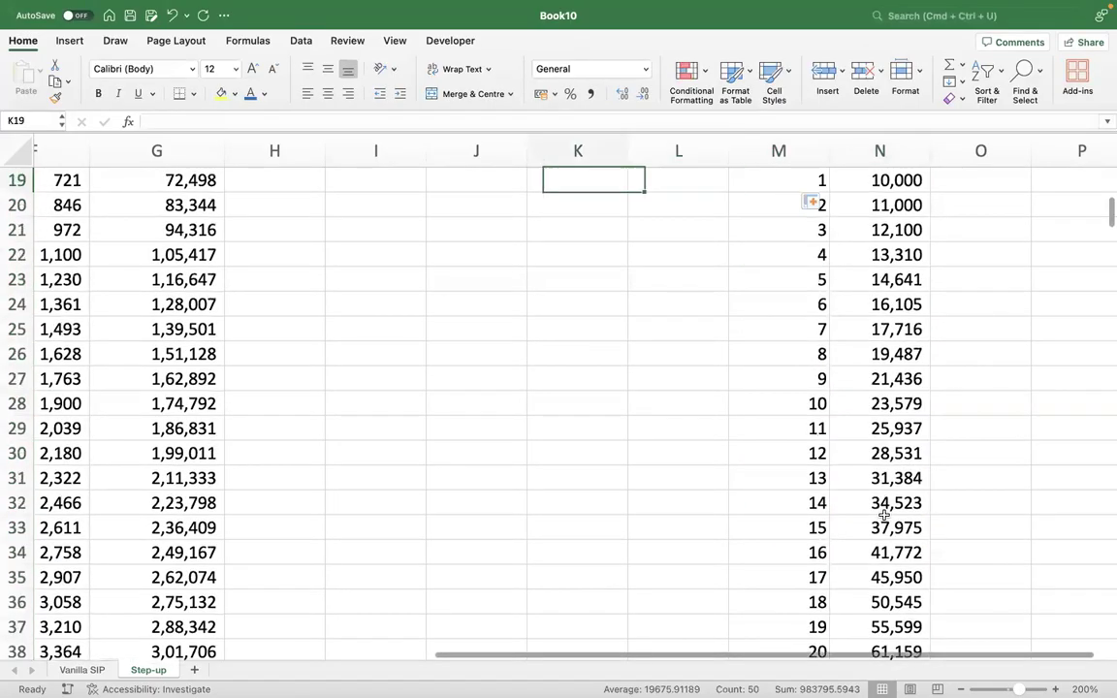
key(Up)
key(Up)
key(Up)
key(Up)
key(Up)
key(Up)
key(Up)
key(Up)
key(Up)
key(Up)
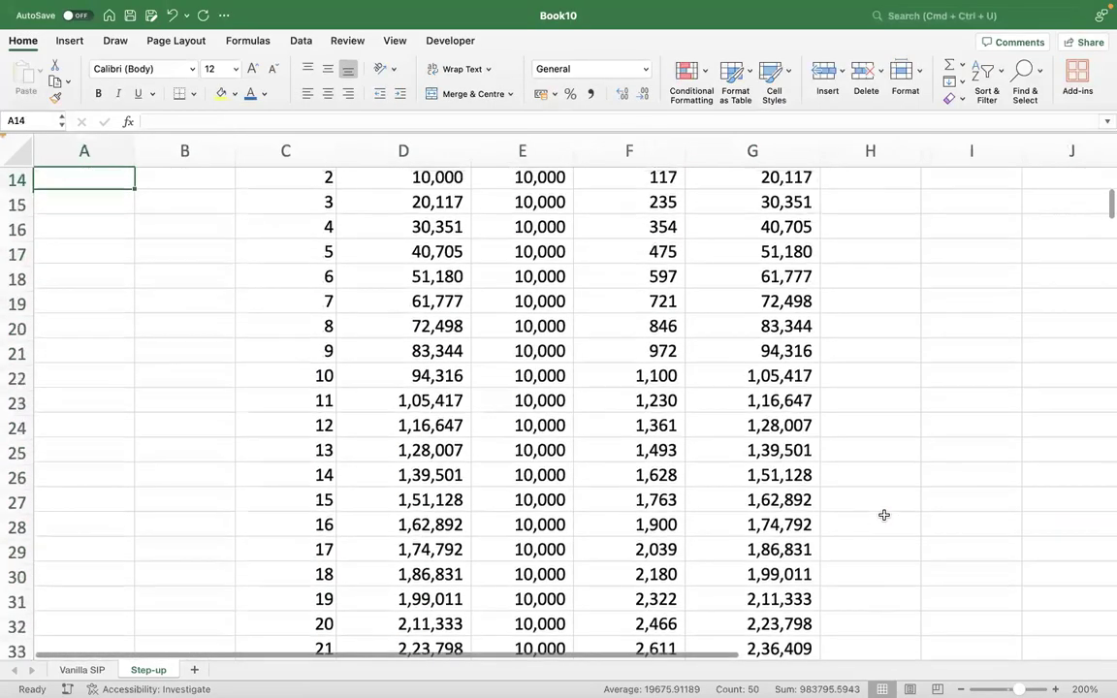
key(Right)
key(Right)
key(Right)
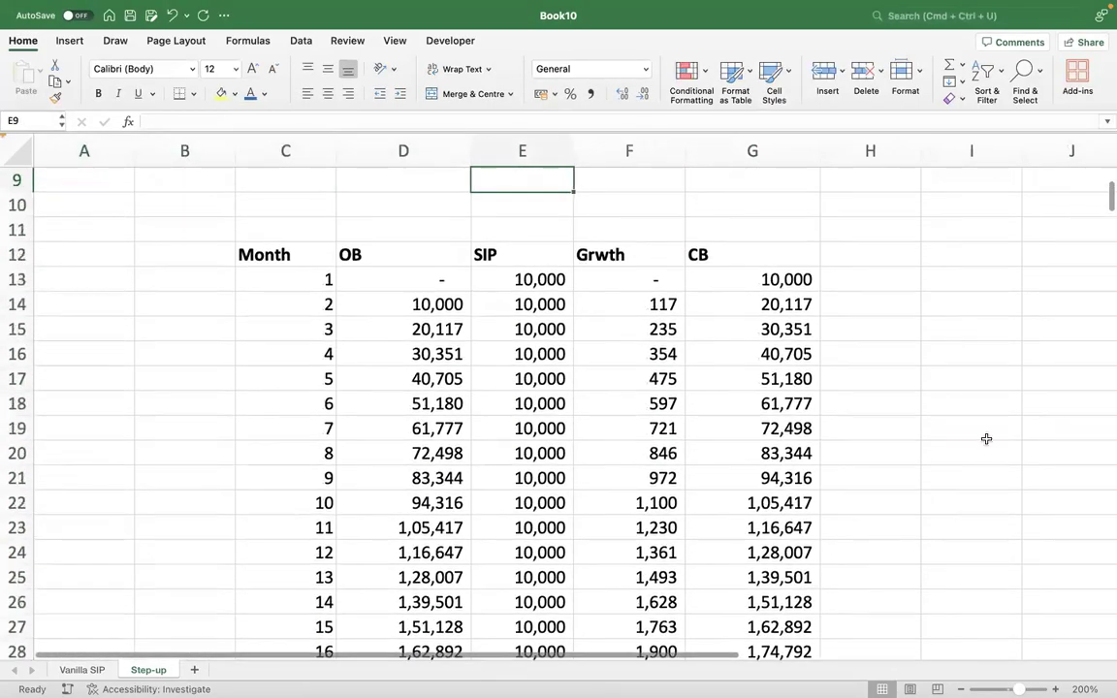
click(637, 158)
right_click(636, 157)
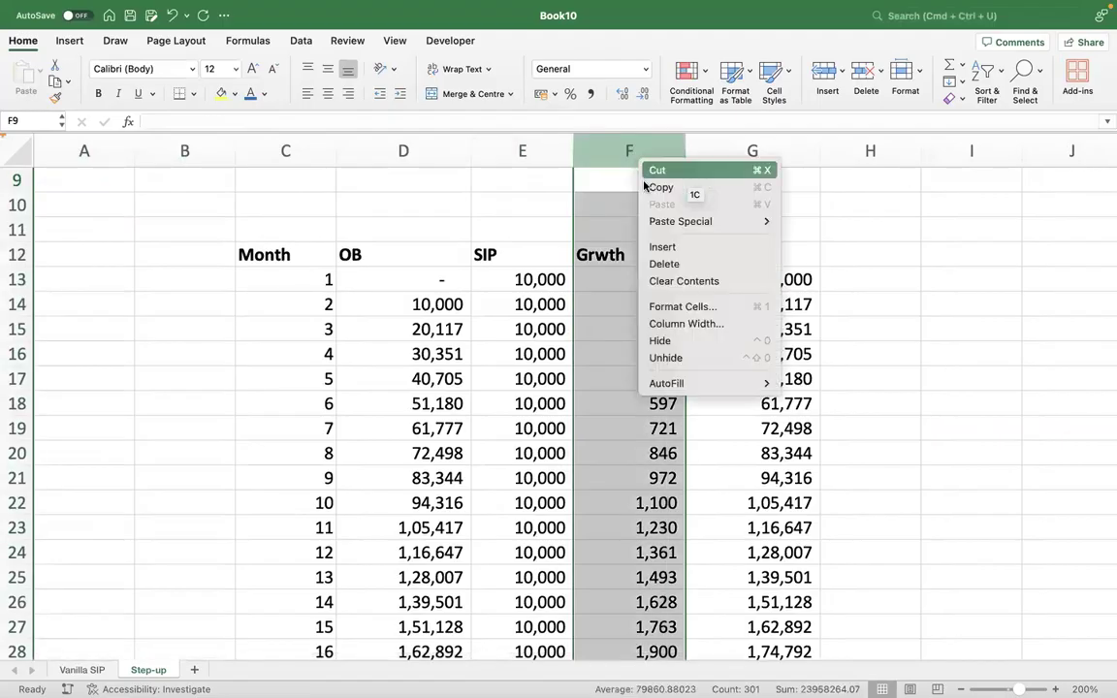
click(665, 246)
Enter the heading Step-up SIP in F12 and link F13 to the first month's SIP with =E13
click(618, 256)
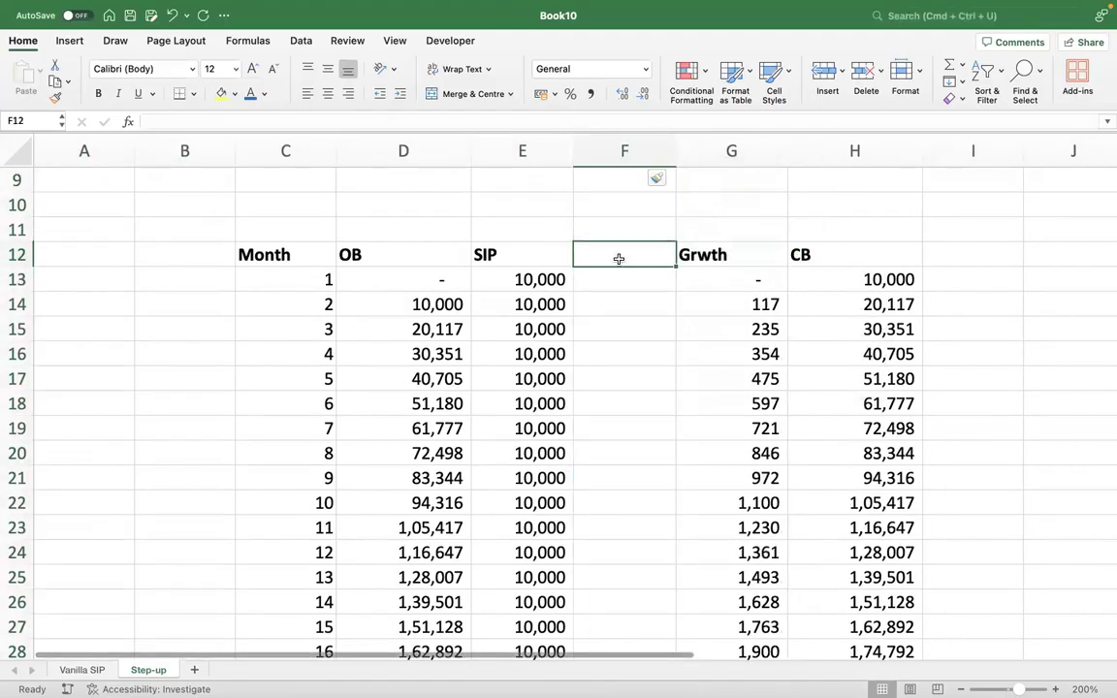
text(Step-)
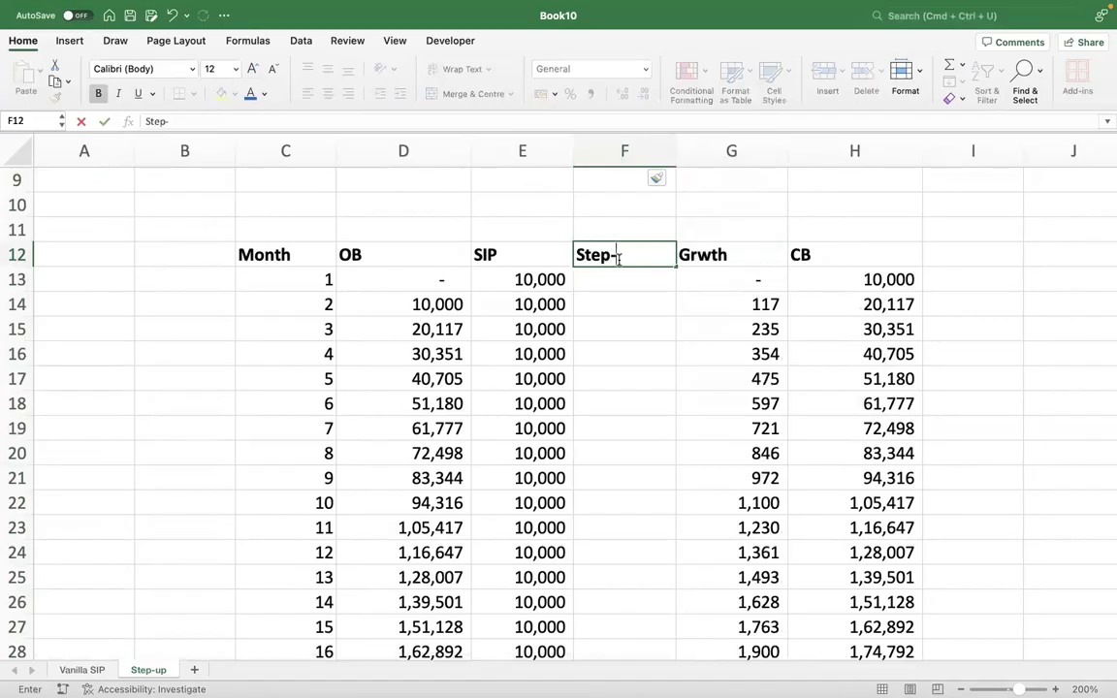
text(up SIP)
key(Return)
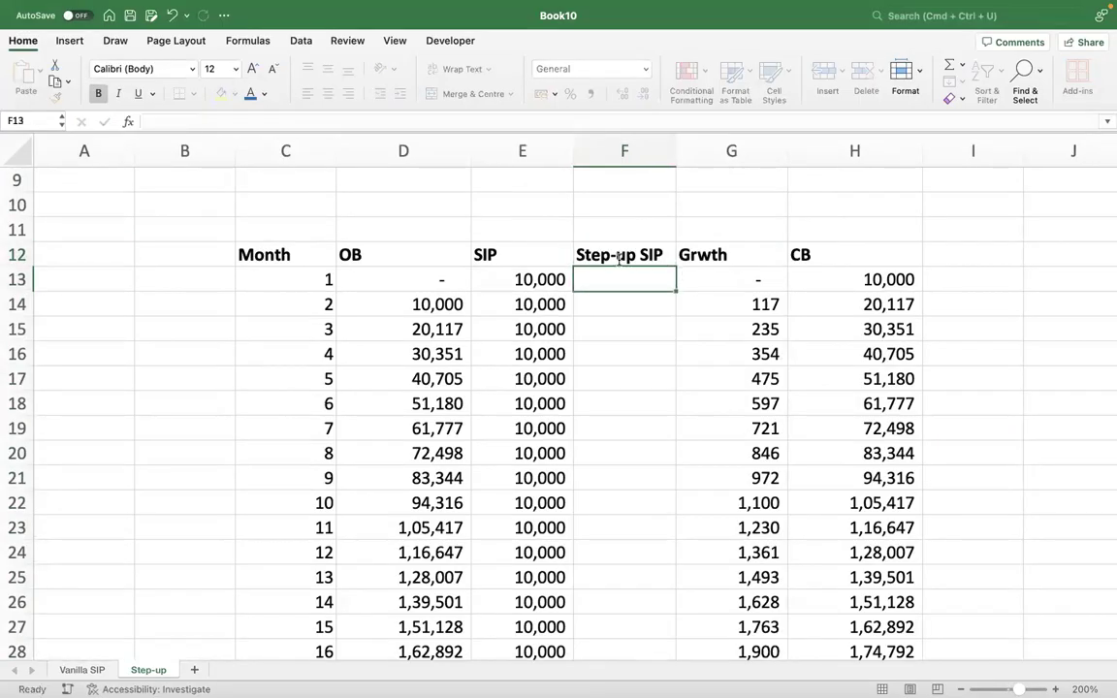
text(=E13)
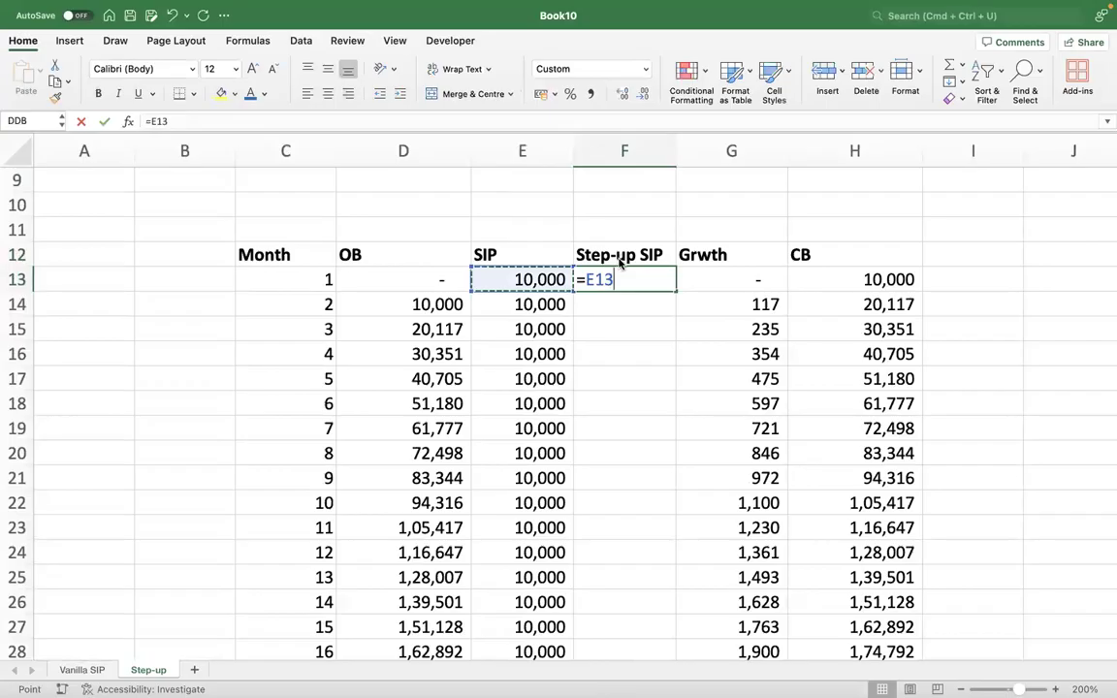
key(Return)
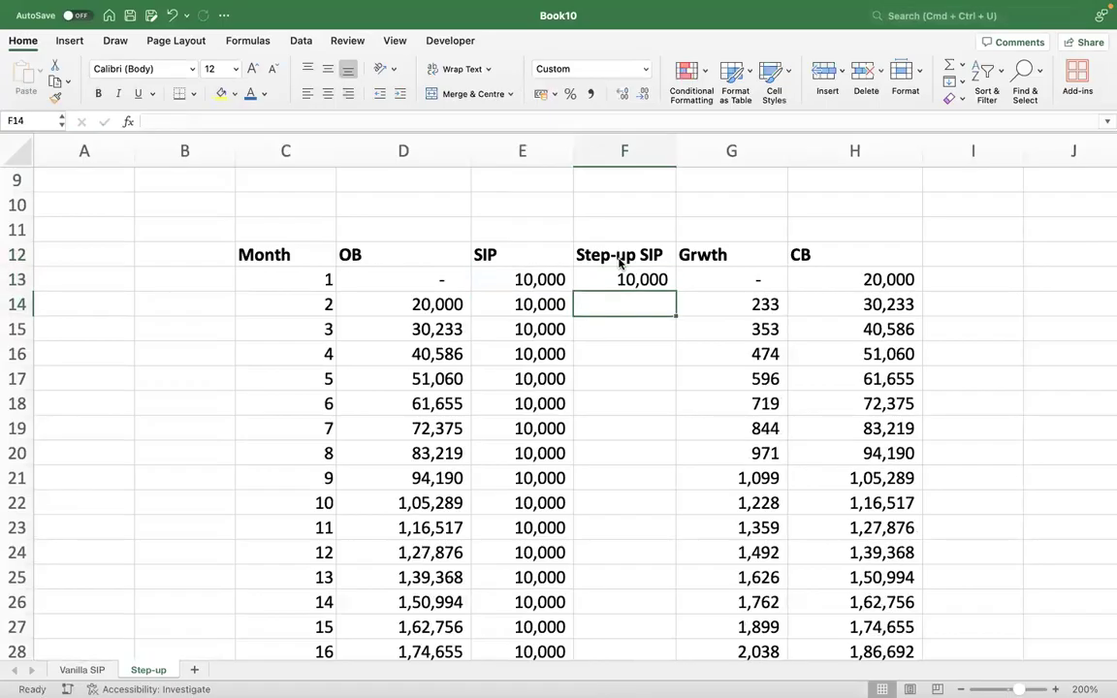
Look up month 2's stepped-up SIP in F14 with =VLOOKUP((C14+11)/12,N19:O43,2,FALSE)
text(=vlook)
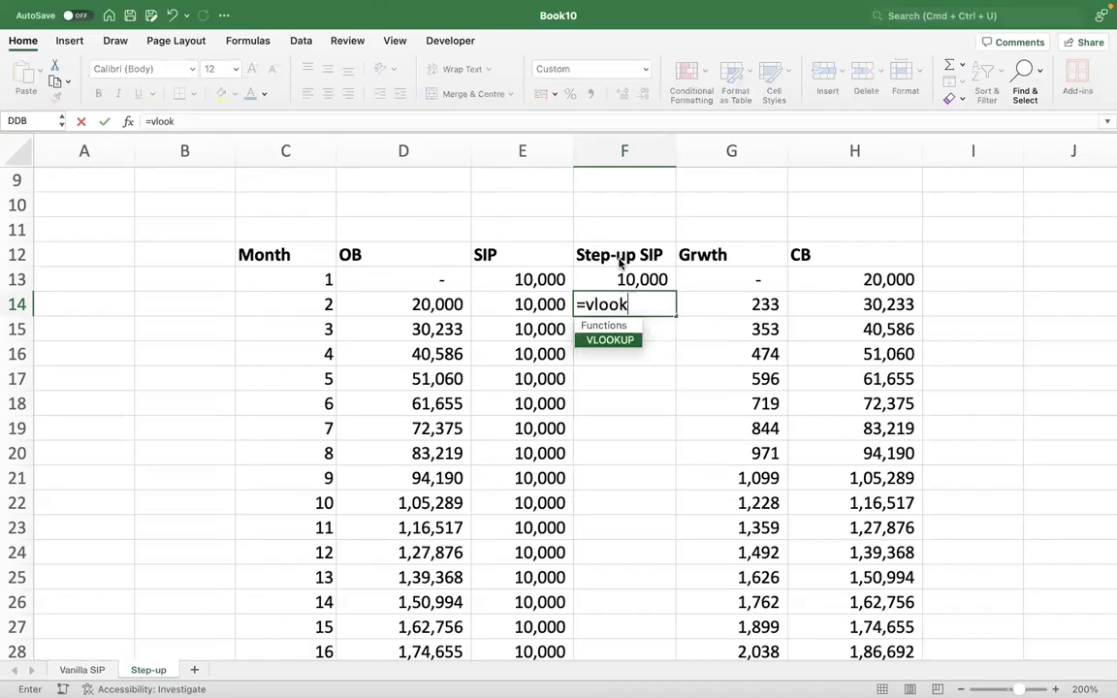
text(up()
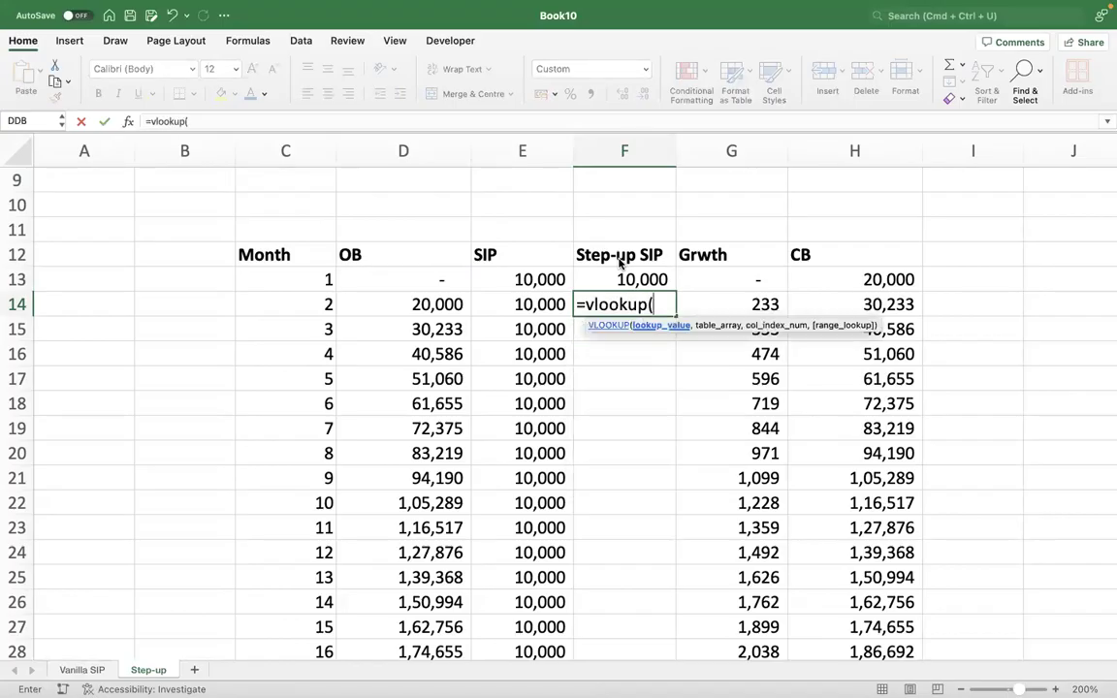
text(()
key(Left)
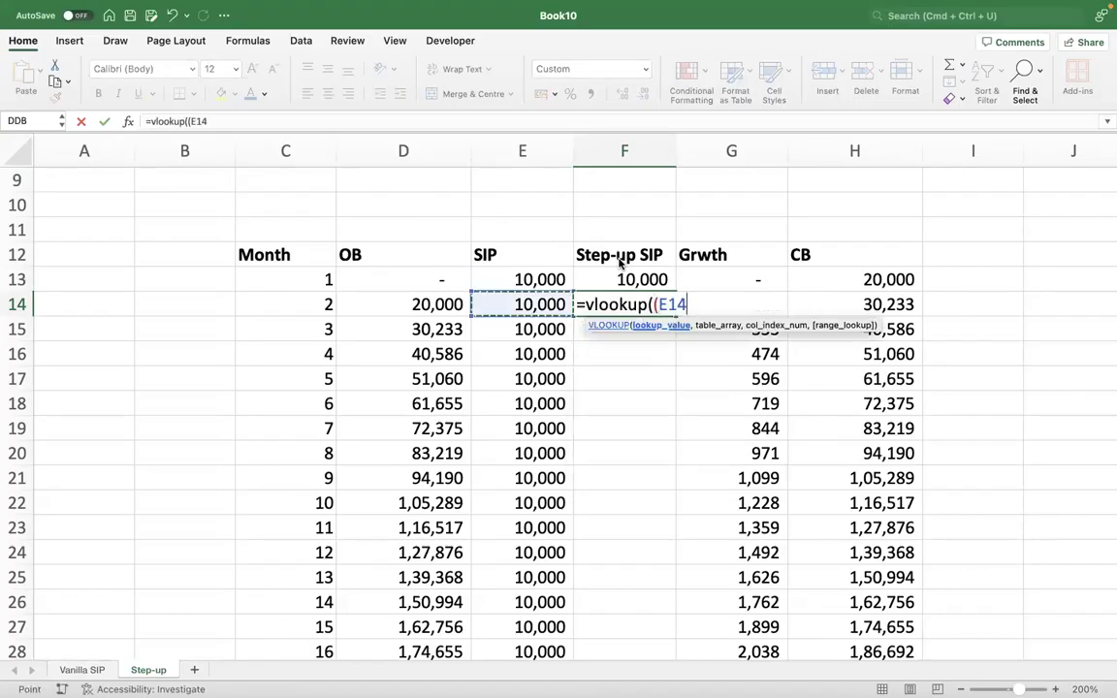
key(Left)
key(Left)
text(+11)/12)
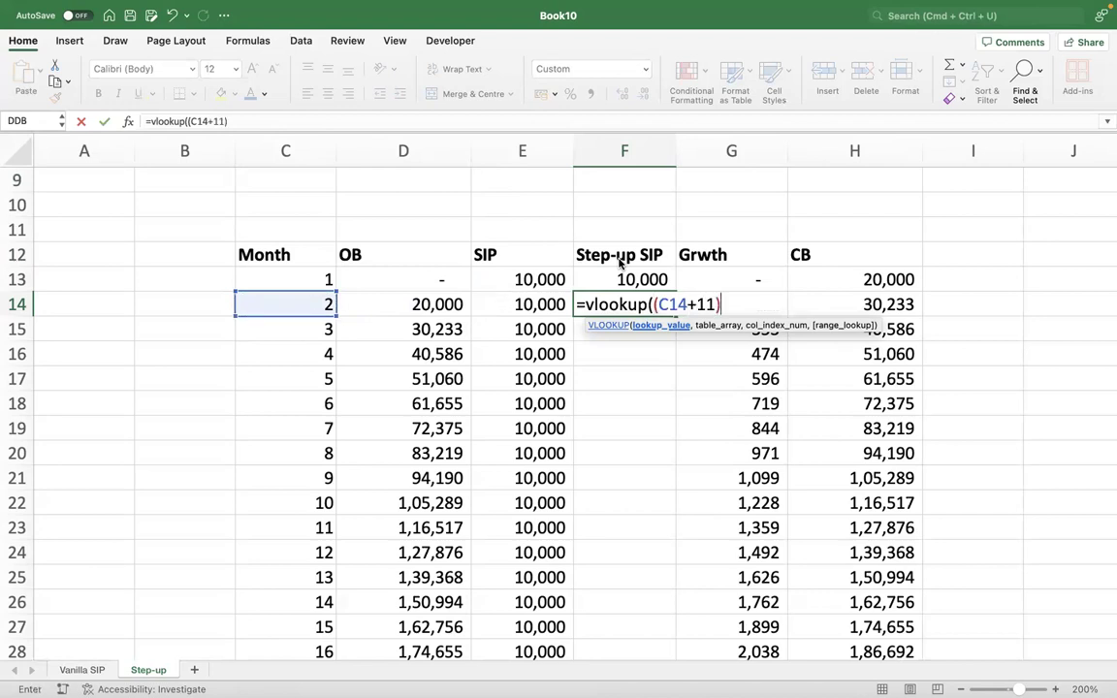
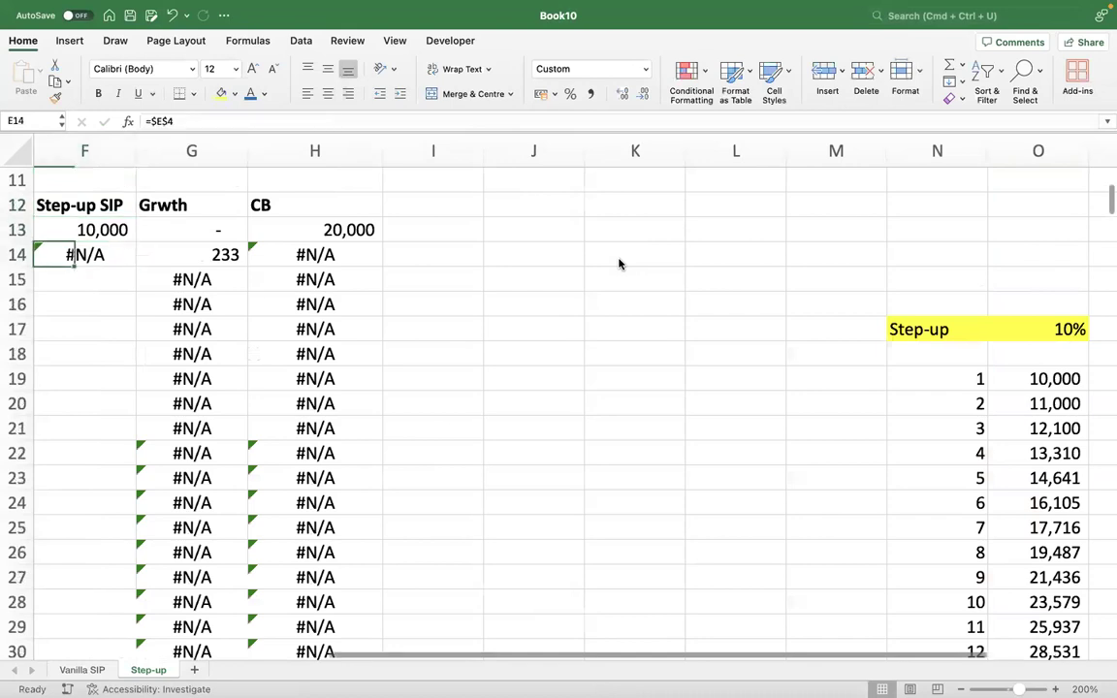
Wrap the F14 lookup in IFERROR so it falls back to F13: =IFERROR(VLOOKUP((C14+11)/12,N19:O43,2,FALSE),F13)
key(Right)
key(Right)
key(Right)
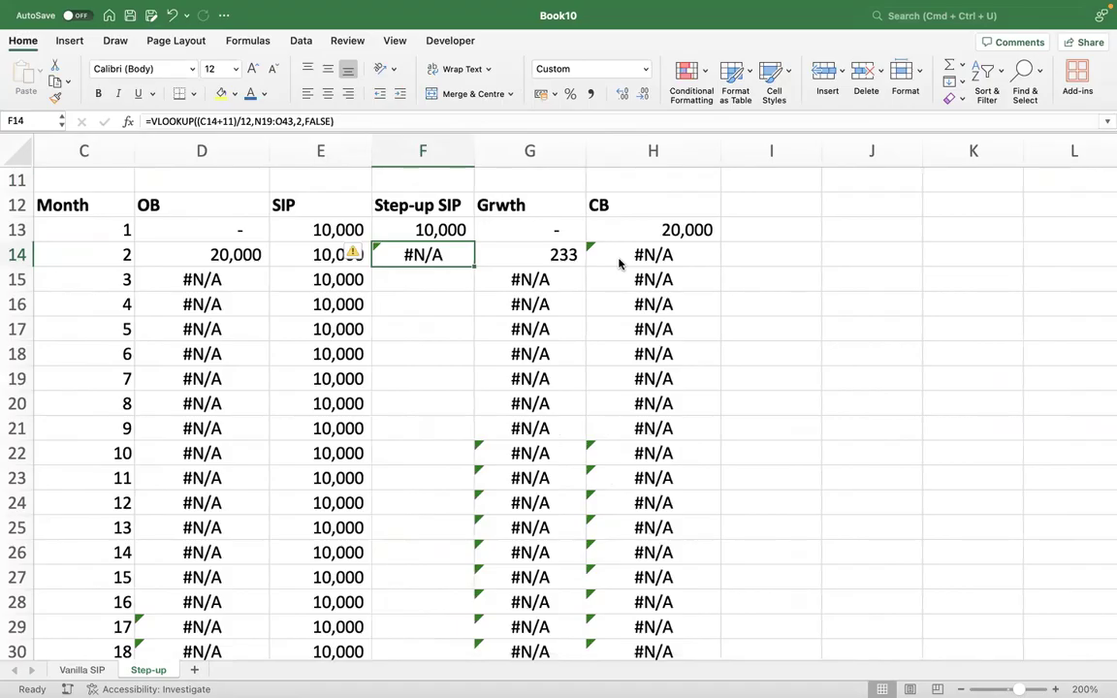
click(153, 122)
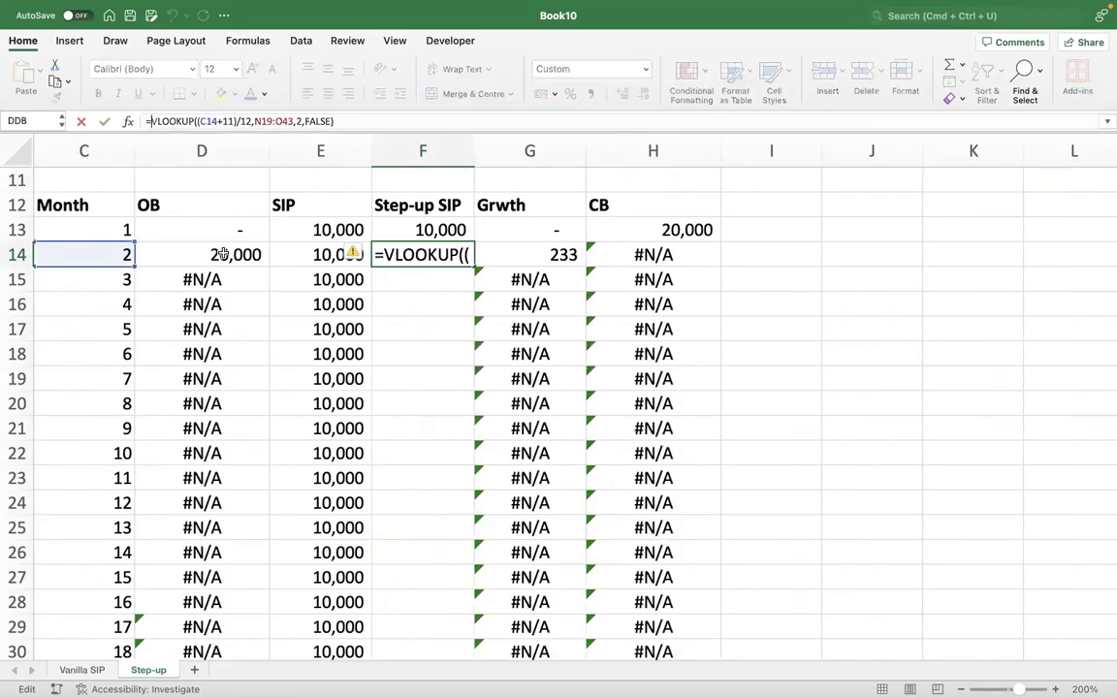
text(iferror)
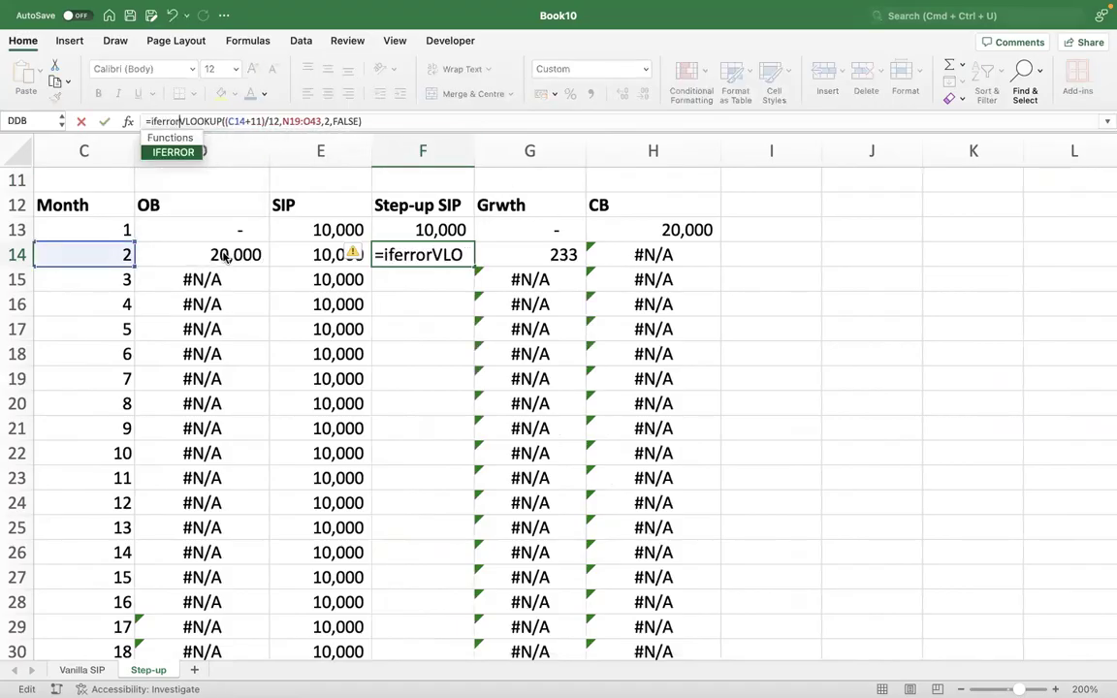
text(()
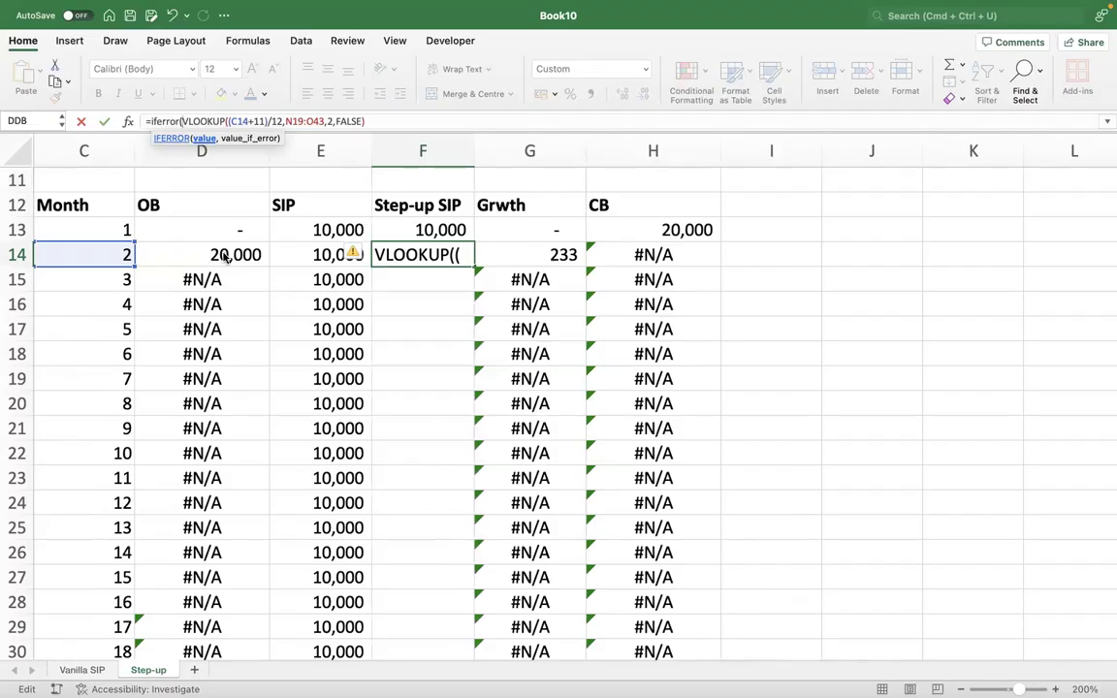
click(381, 120)
text(,)
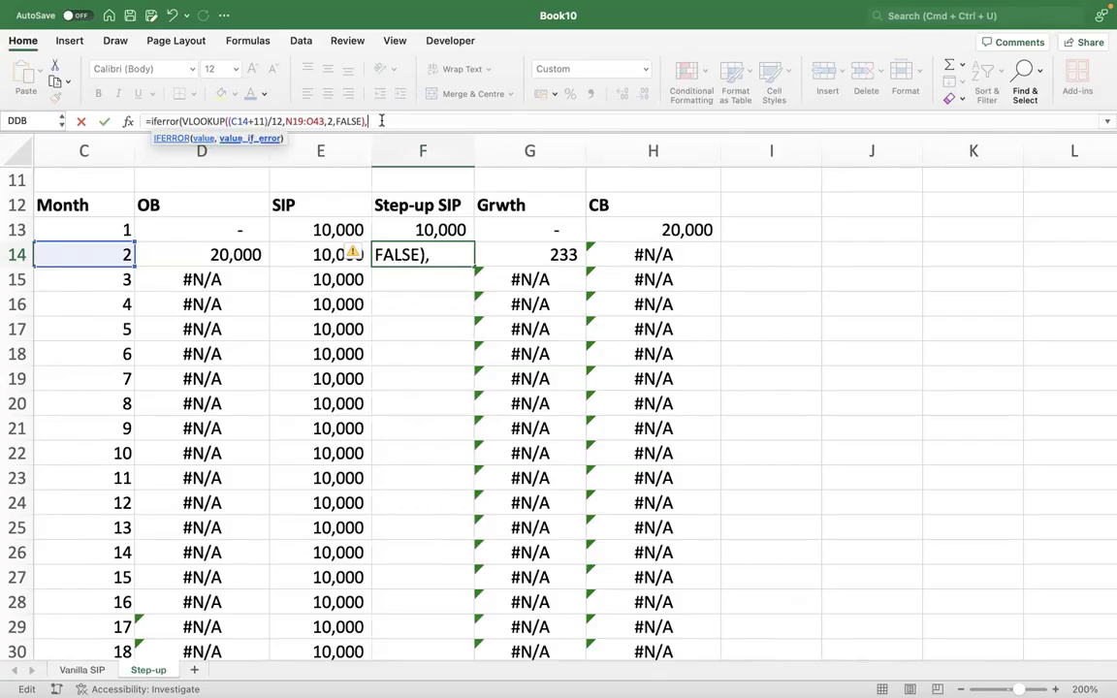
click(452, 226)
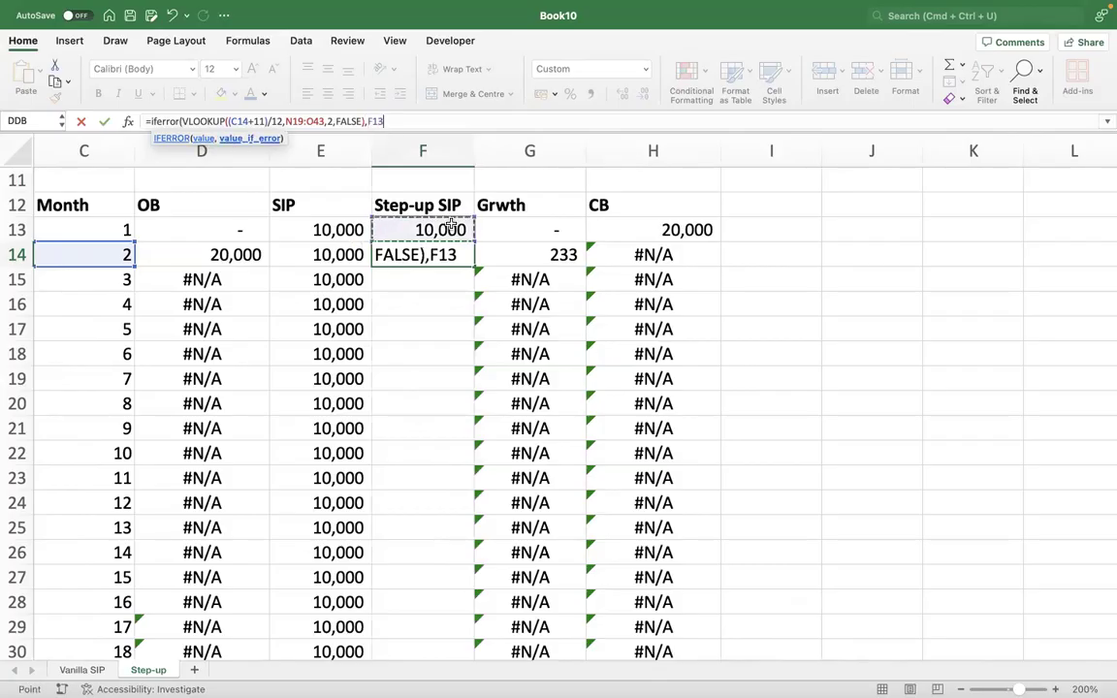
text())
key(Return)
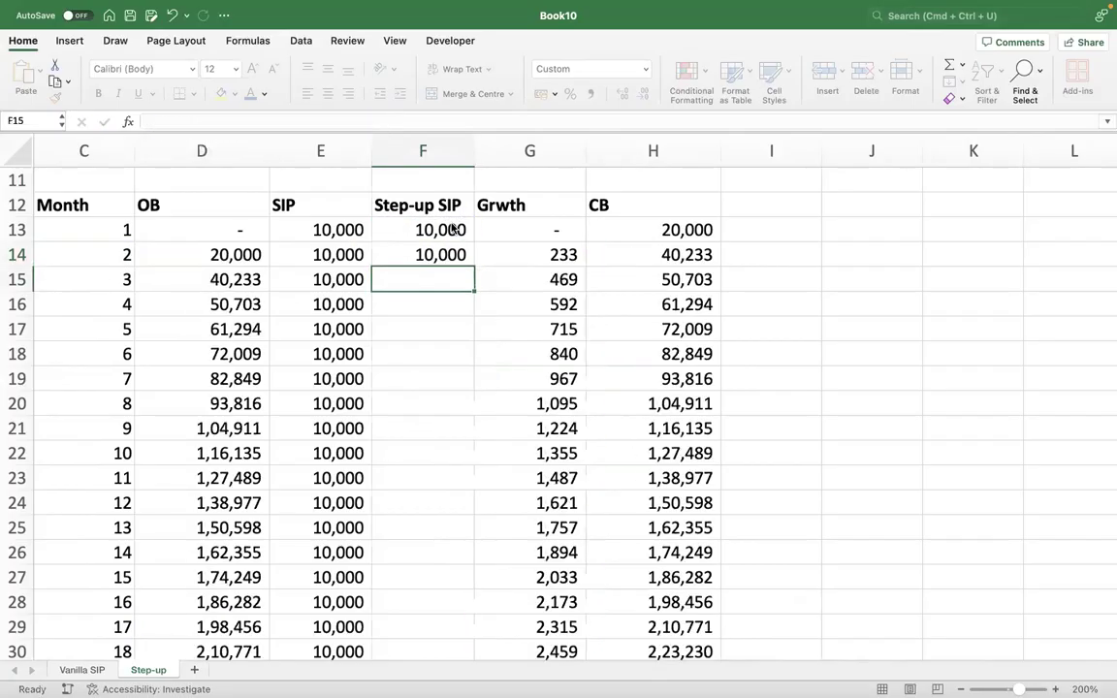
Make the F14 lookup range absolute as $N$19:$O$43 and fill the formula down the Step-up SIP column
key(Up)
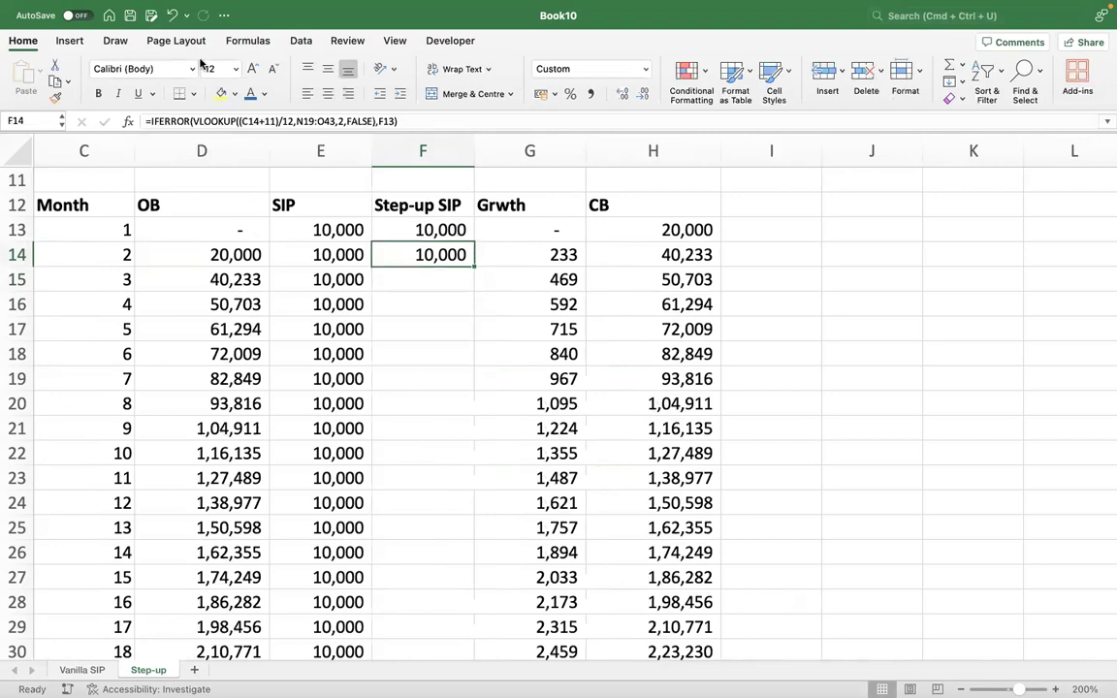
click(295, 117)
key(Right)
key(F4)
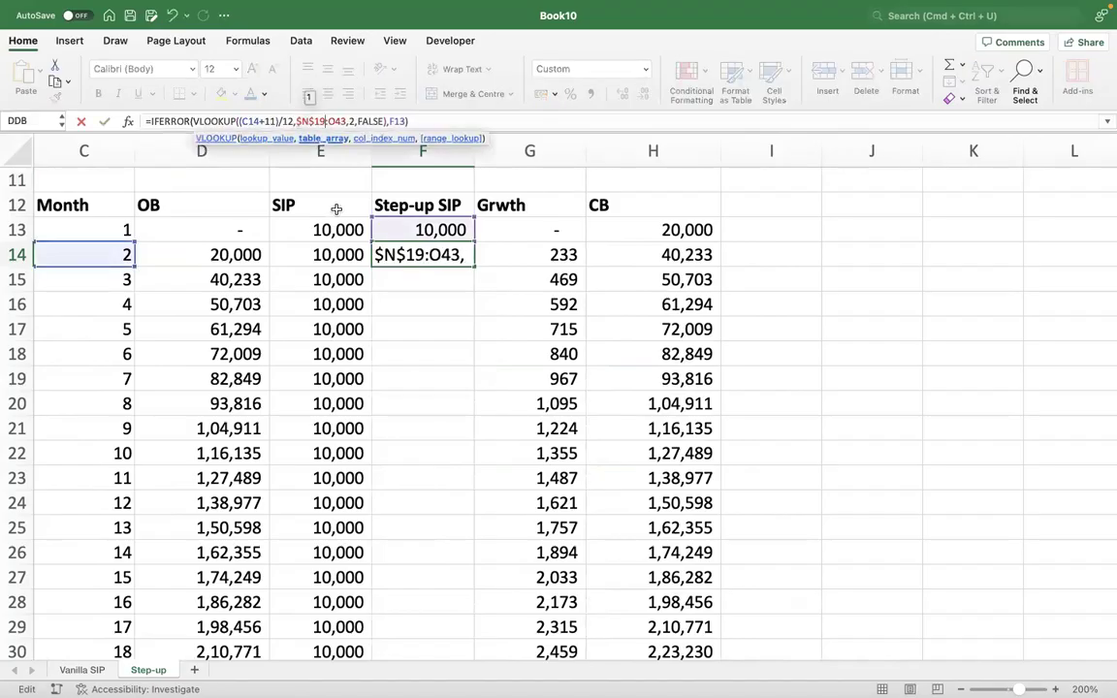
key(Right)
key(F4)
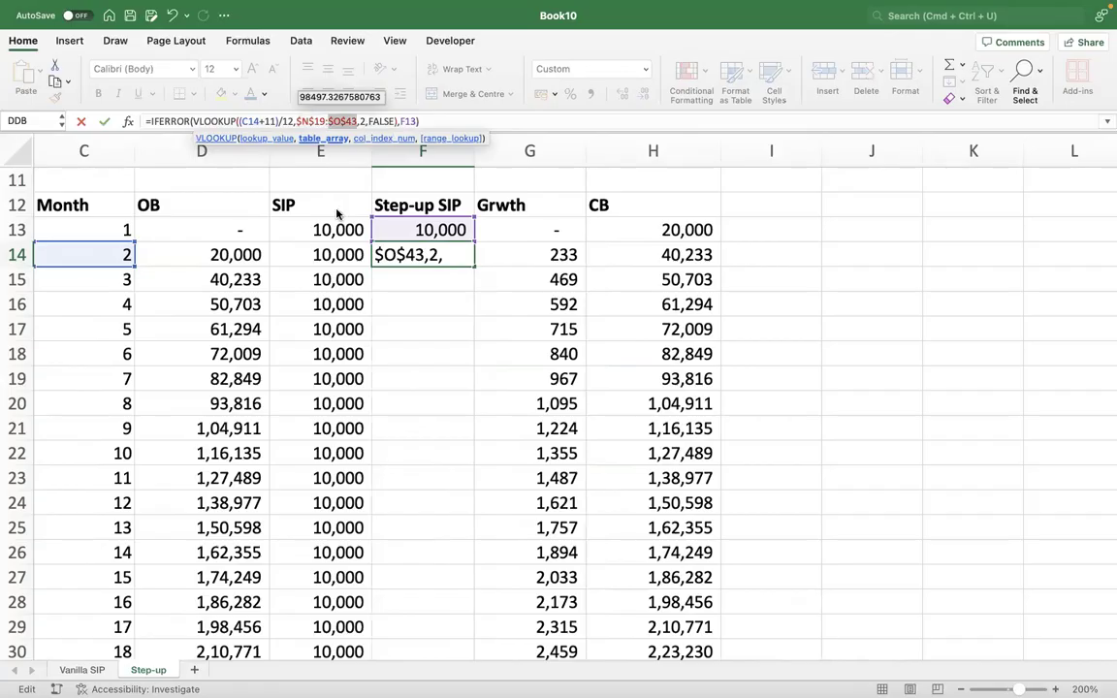
key(ctrl+Return)
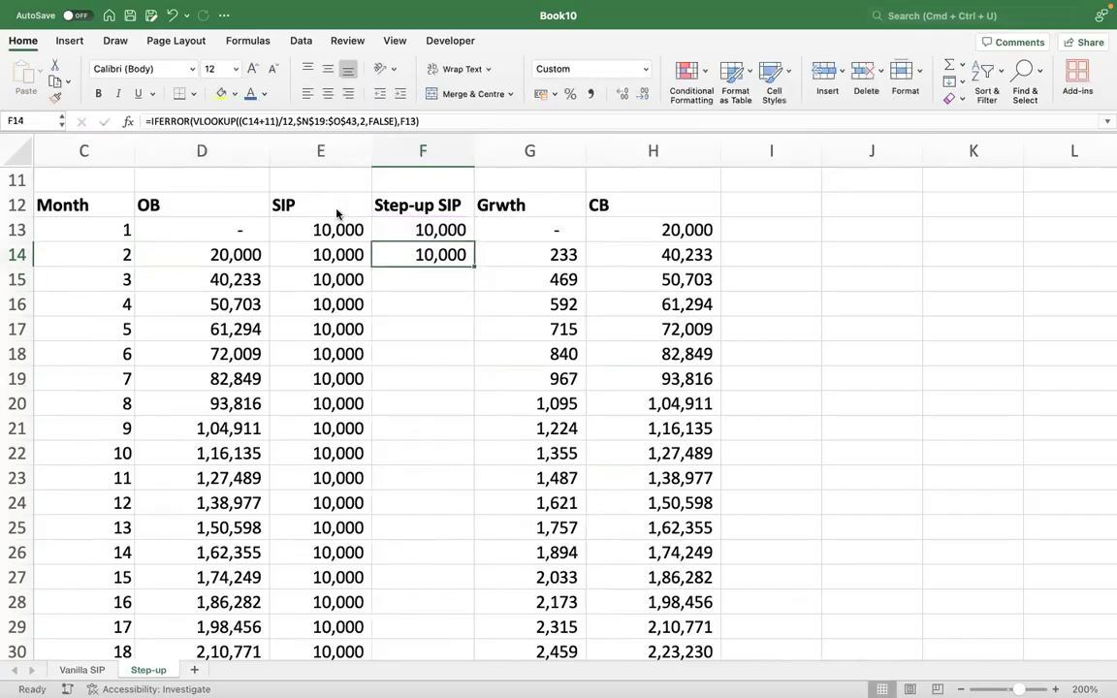
double_click(474, 264)
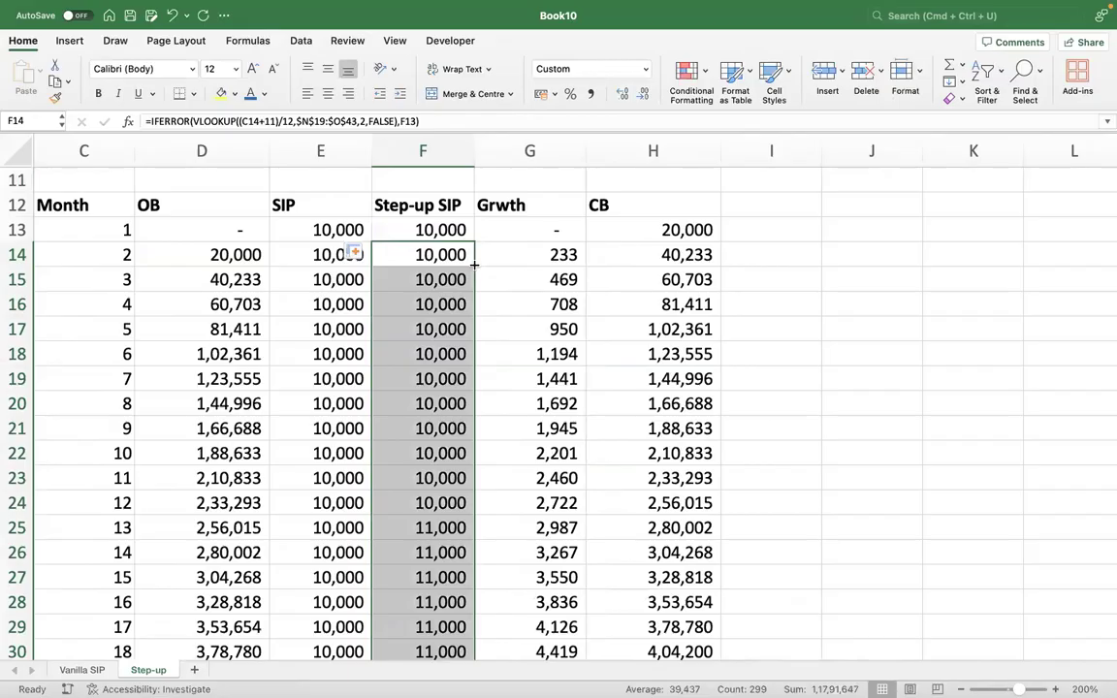
key(Down)
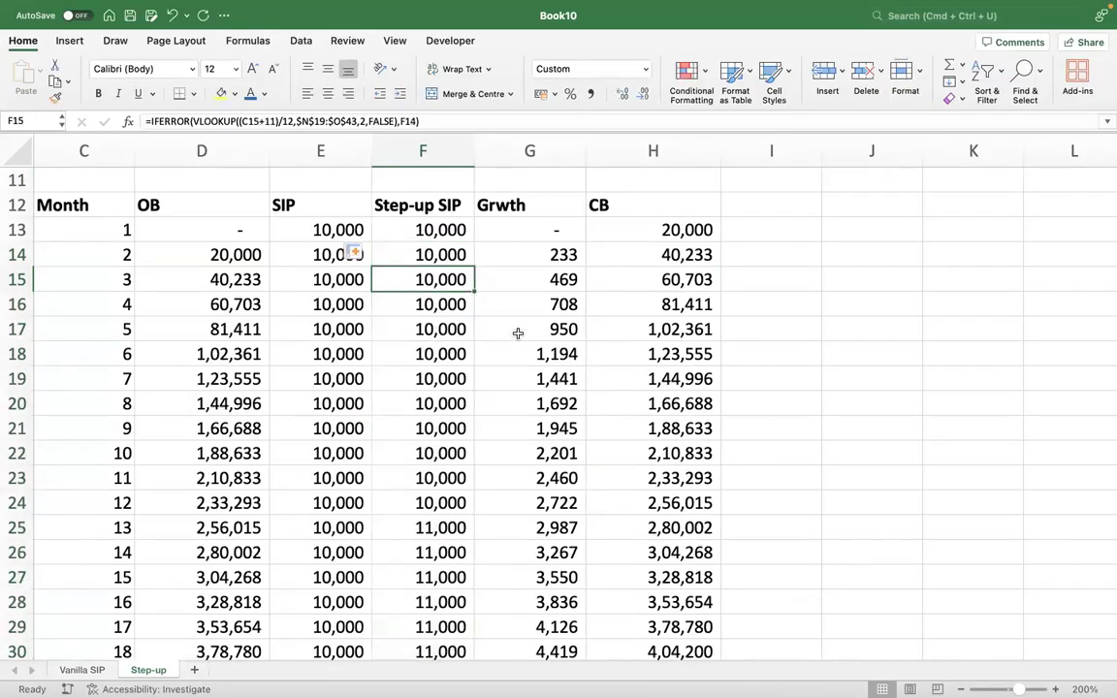
Select F13:F24 to check the Step-up SIP amounts for the first 12 months
click(439, 233)
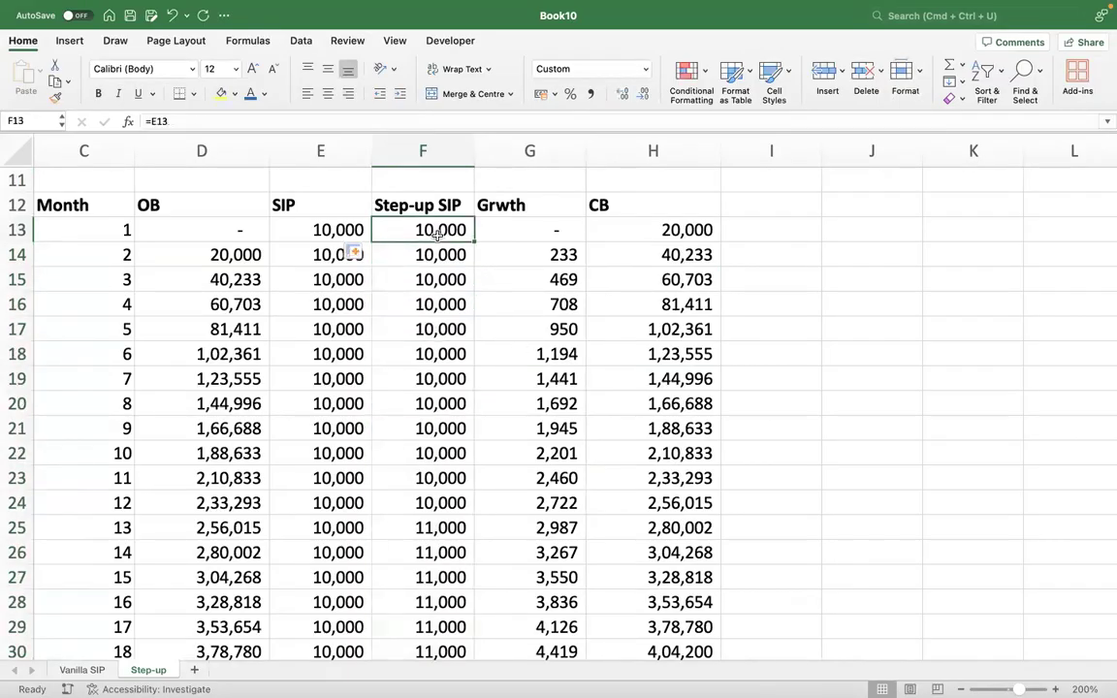
key(shift+Down)
key(shift+Down)
key(shift+Down)
key(shift+Down)
key(shift+Down)
key(shift+Down)
key(shift+Down)
key(shift+Down)
key(shift+Down)
key(shift+Down)
key(shift+Down)
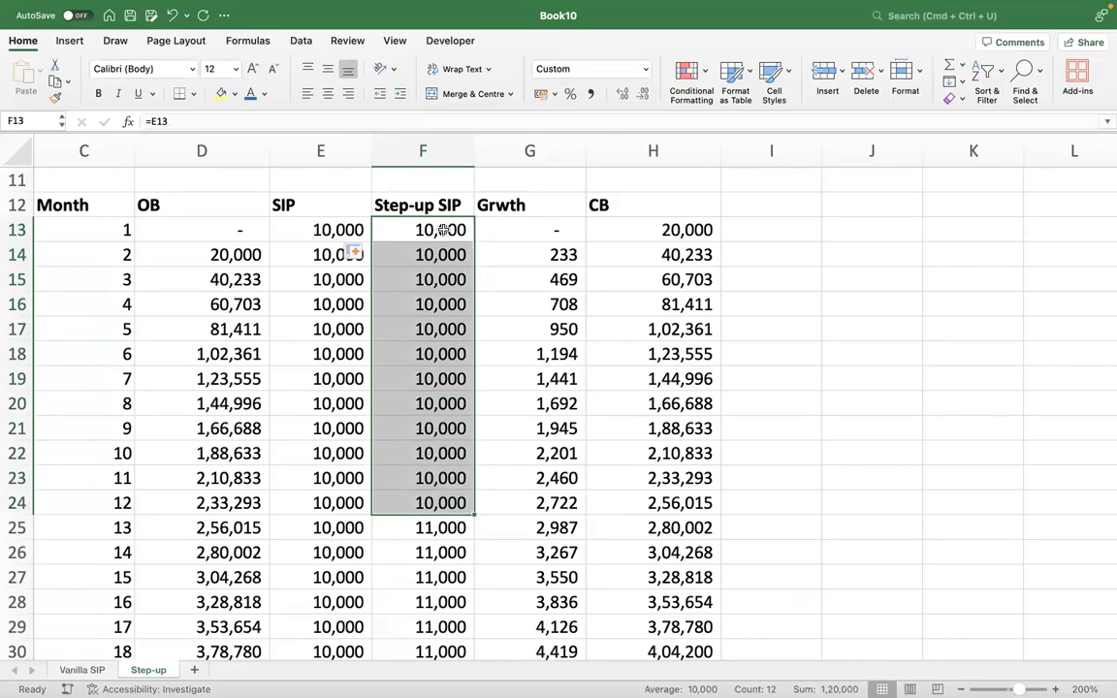
Select F25:F36 to check the second year's Step-up SIP amounts for months 13 to 24
scroll(584, 213, down, 3)
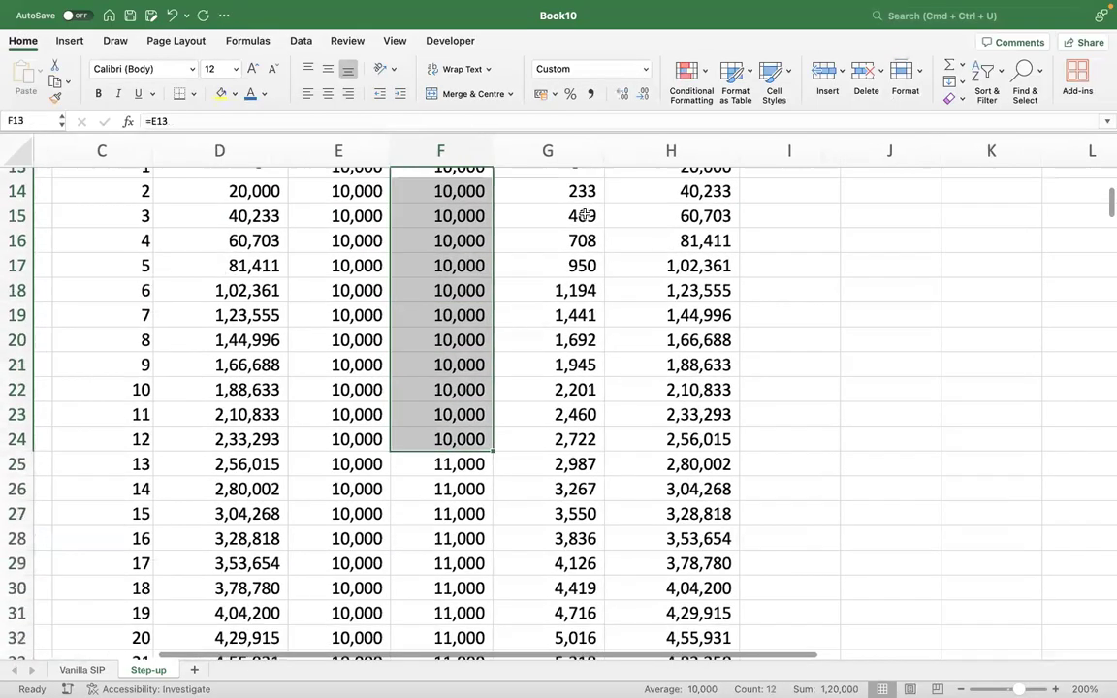
scroll(584, 213, down, 3)
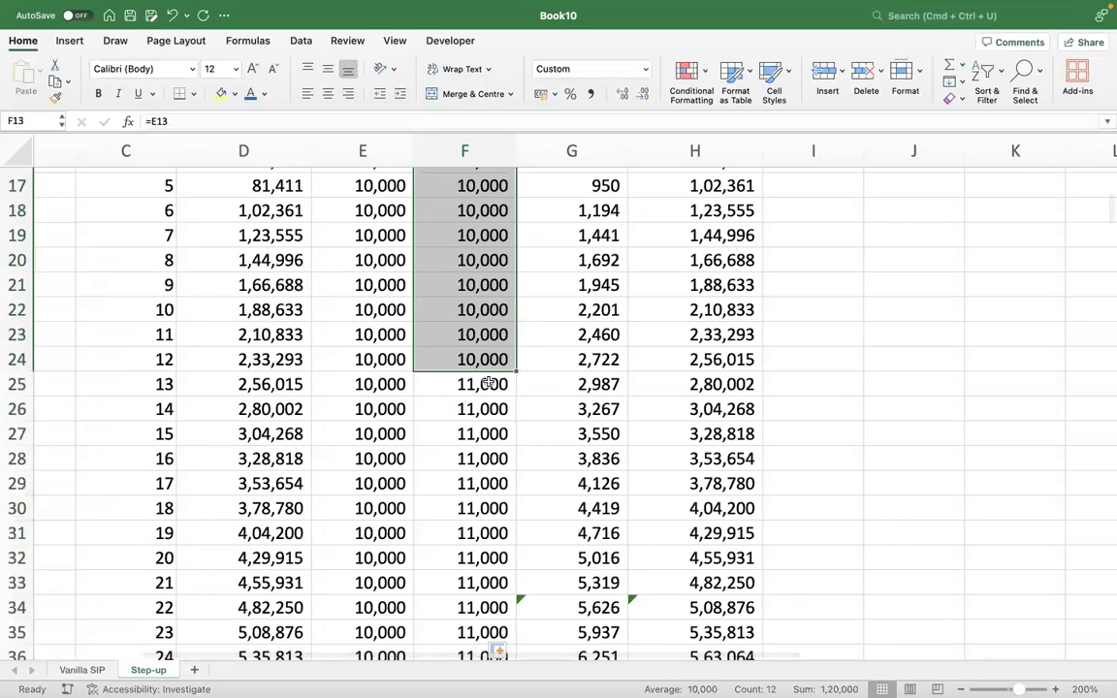
click(490, 383)
key(shift+Down)
key(shift+Down)
key(shift+Down)
key(shift+Down)
key(shift+Down)
key(shift+Down)
key(shift+Down)
key(shift+Down)
key(shift+Down)
key(shift+Down)
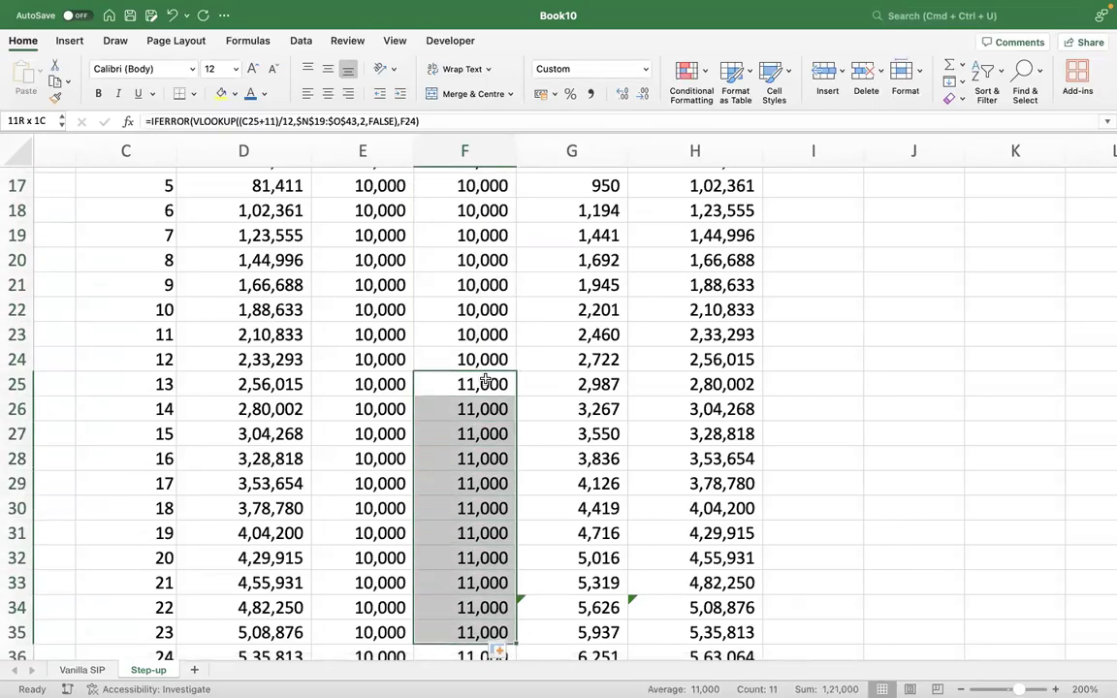
key(shift+Down)
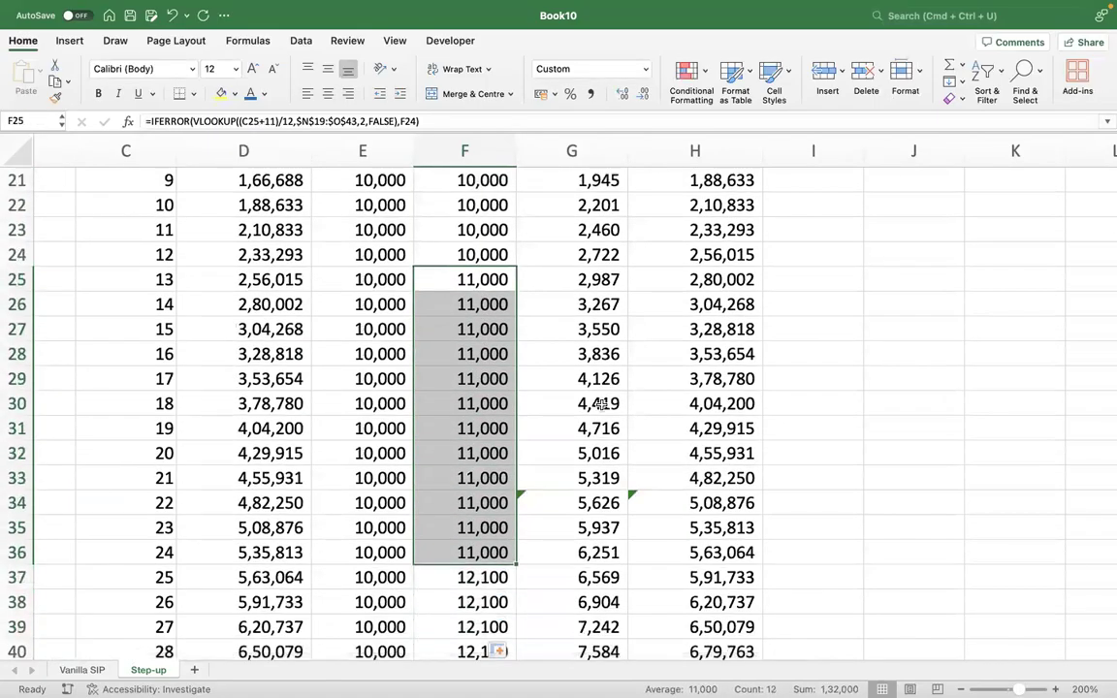
Select F37:F48 to check the third year's Step-up SIP amounts for months 25 to 36
scroll(603, 404, down, 5)
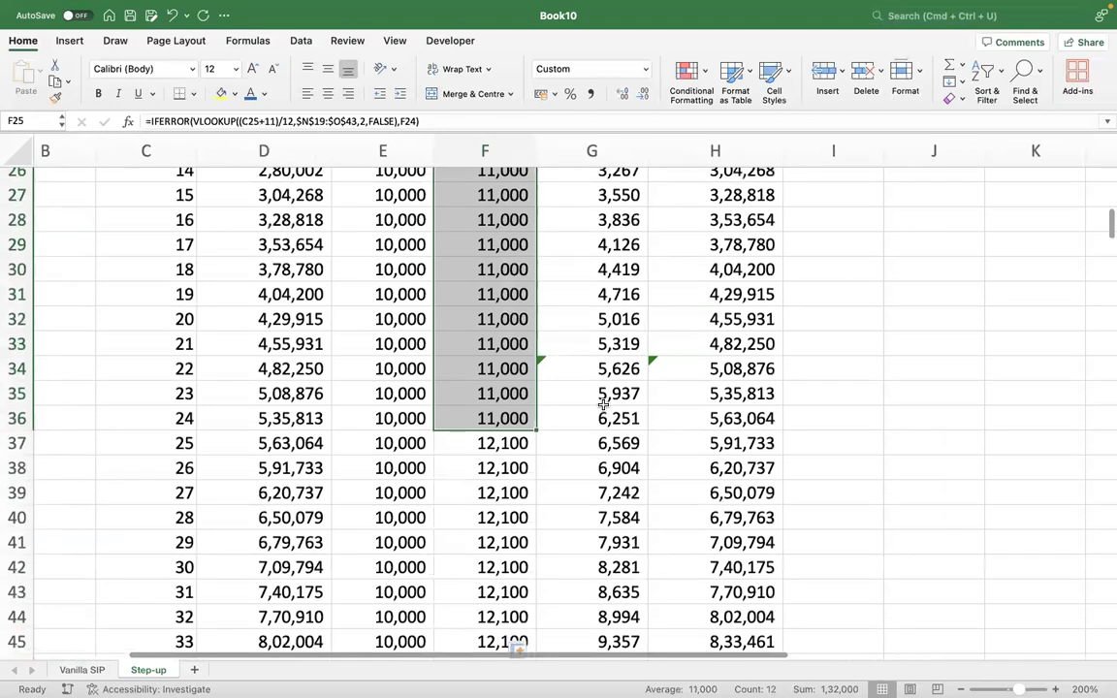
scroll(603, 404, down, 5)
click(514, 342)
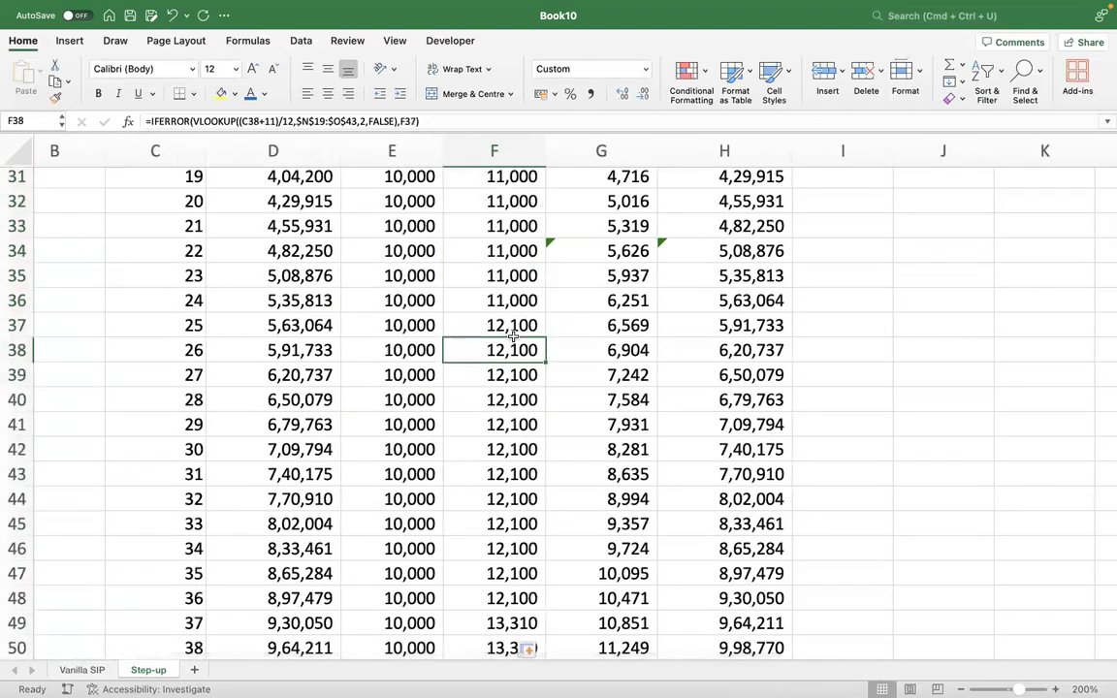
click(514, 334)
key(shift+Down)
key(shift+Down)
key(shift+Down)
key(shift+Down)
key(shift+Down)
key(shift+Down)
key(shift+Down)
key(shift+Down)
key(shift+Down)
key(shift+Down)
key(shift+Down)
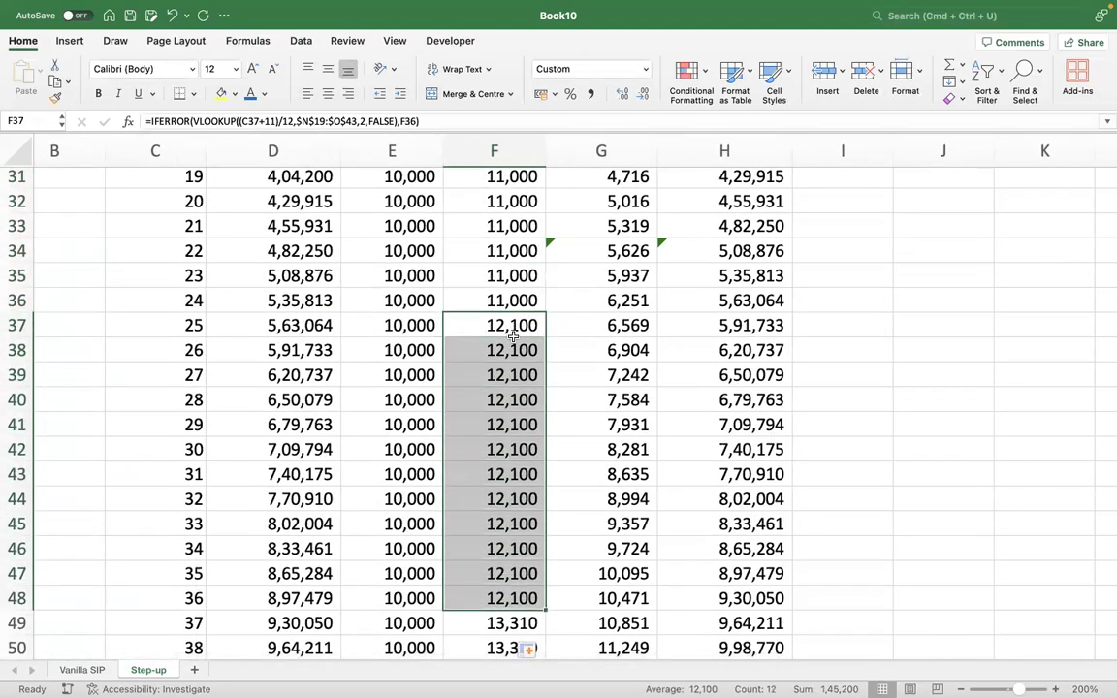
Go to the end of the table and inspect the month 300 closing balance formula in H312
scroll(570, 277, down, 3)
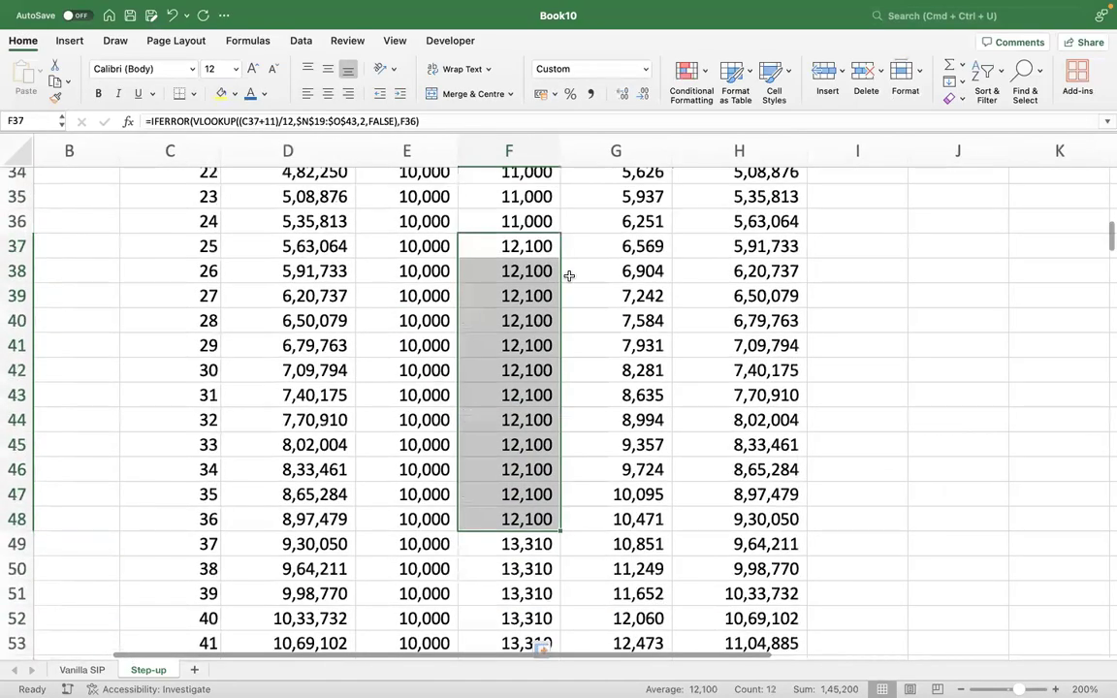
key(Down)
key(ctrl+Down)
key(Right)
key(Right)
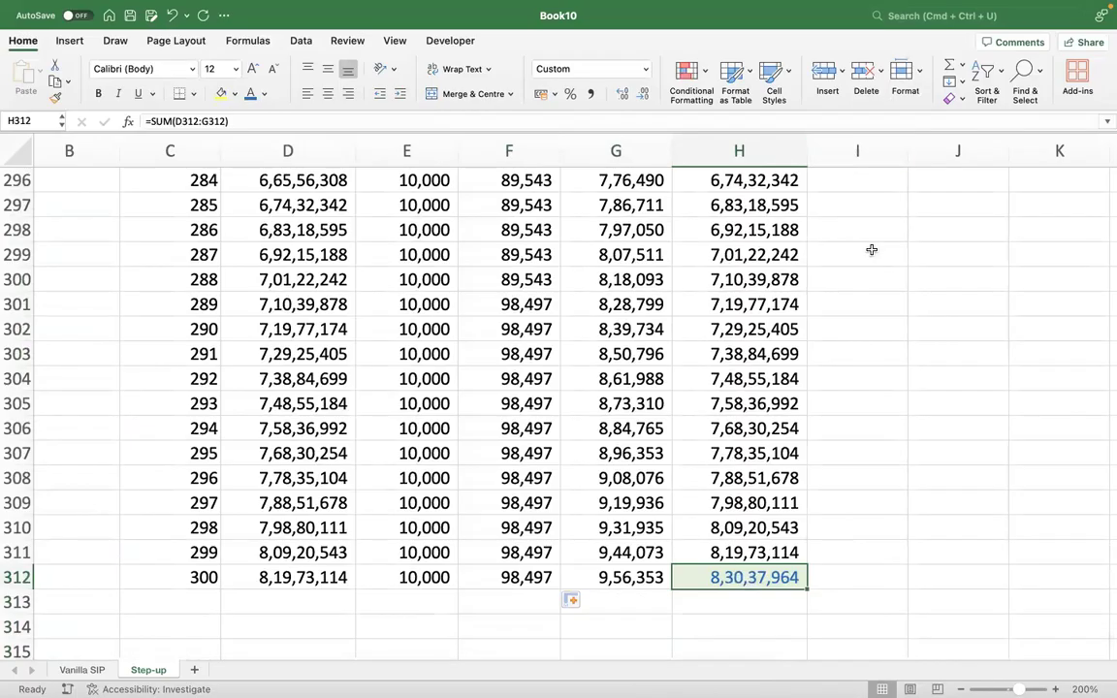
Replace the month 1 closing balance in H13 with =D13+F13+G13 and fill it down the CB column
scroll(872, 250, up, 20)
scroll(872, 250, up, 20)
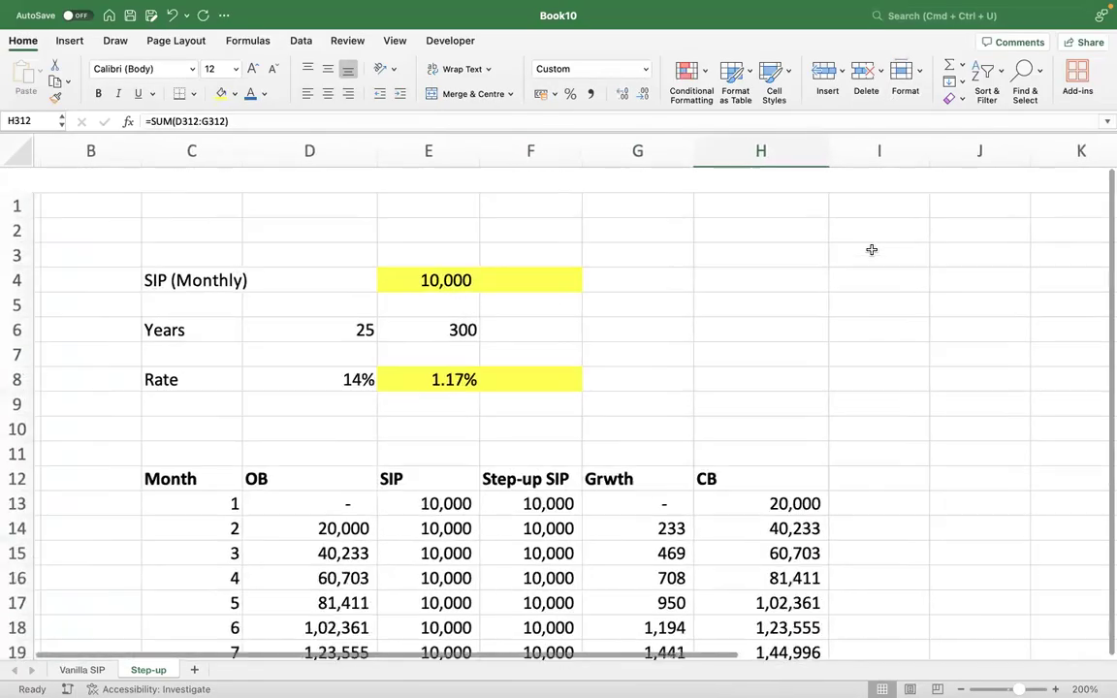
click(780, 472)
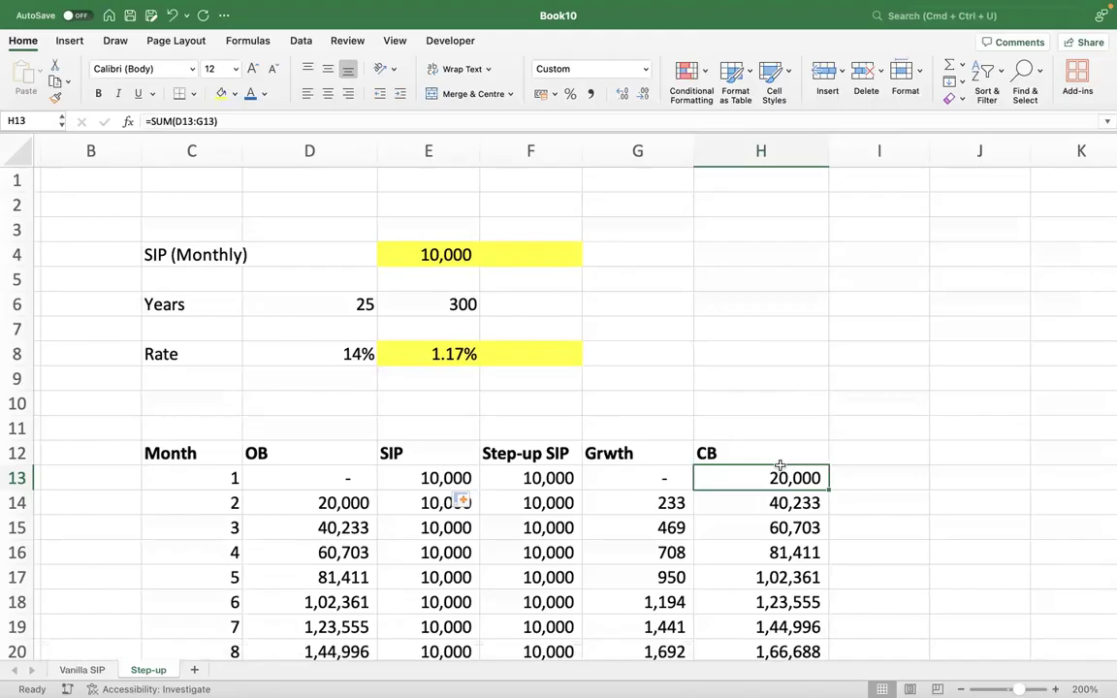
text(=)
key(Left)
key(Left)
key(Left)
key(Left)
text(+)
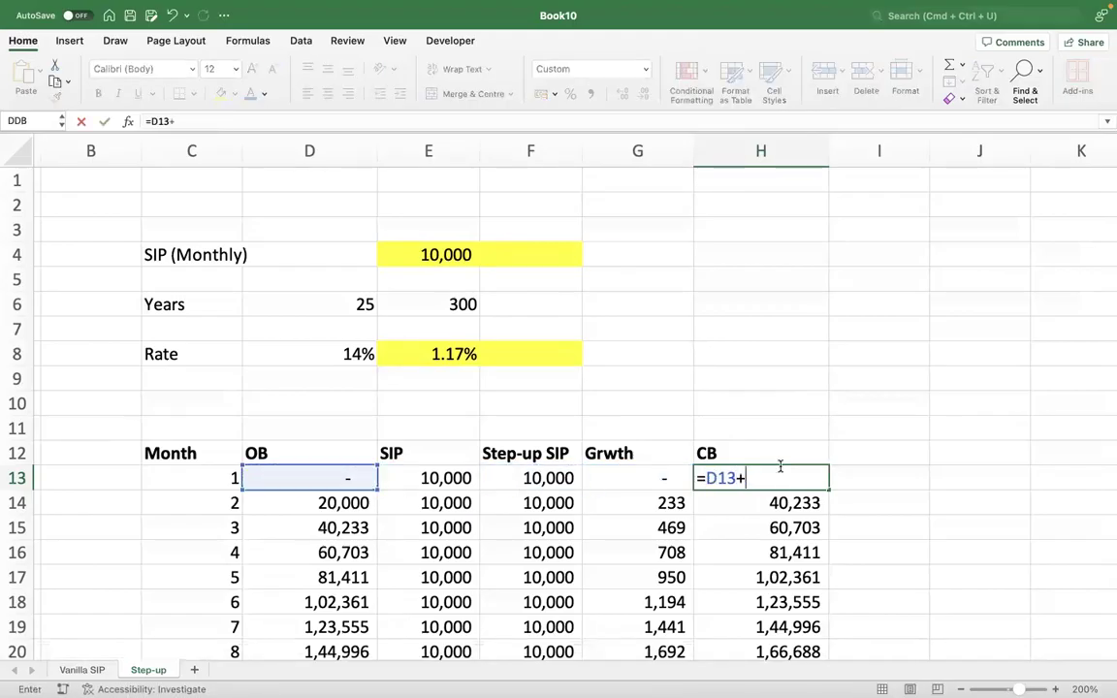
key(Left)
key(Left)
text(+)
key(Left)
key(Return)
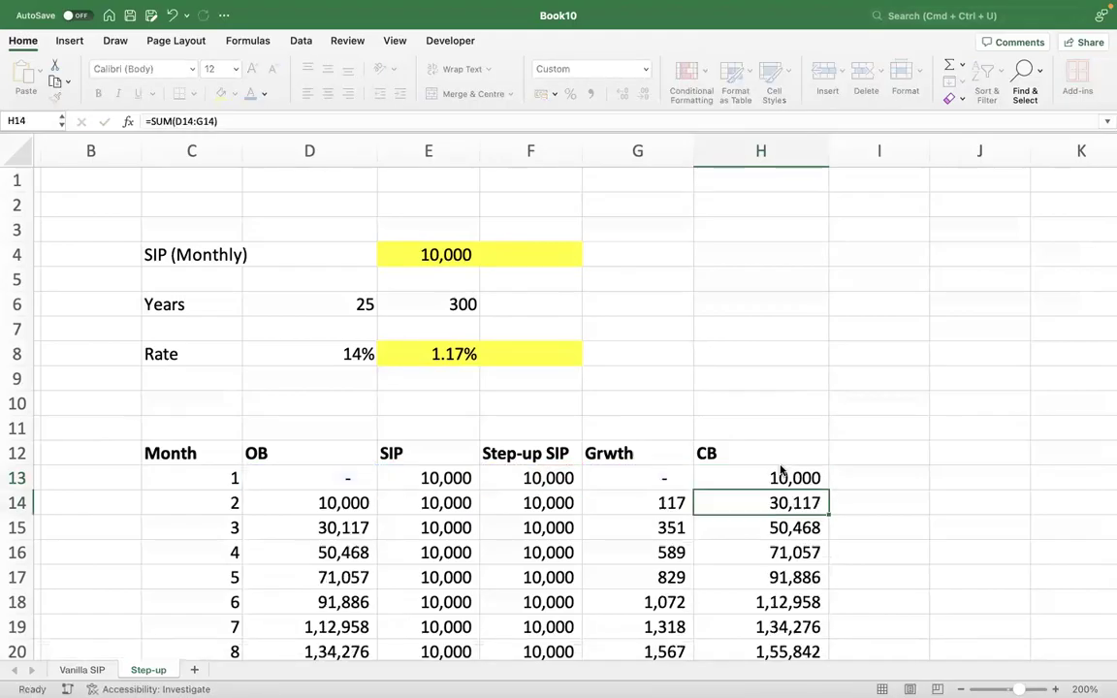
click(781, 470)
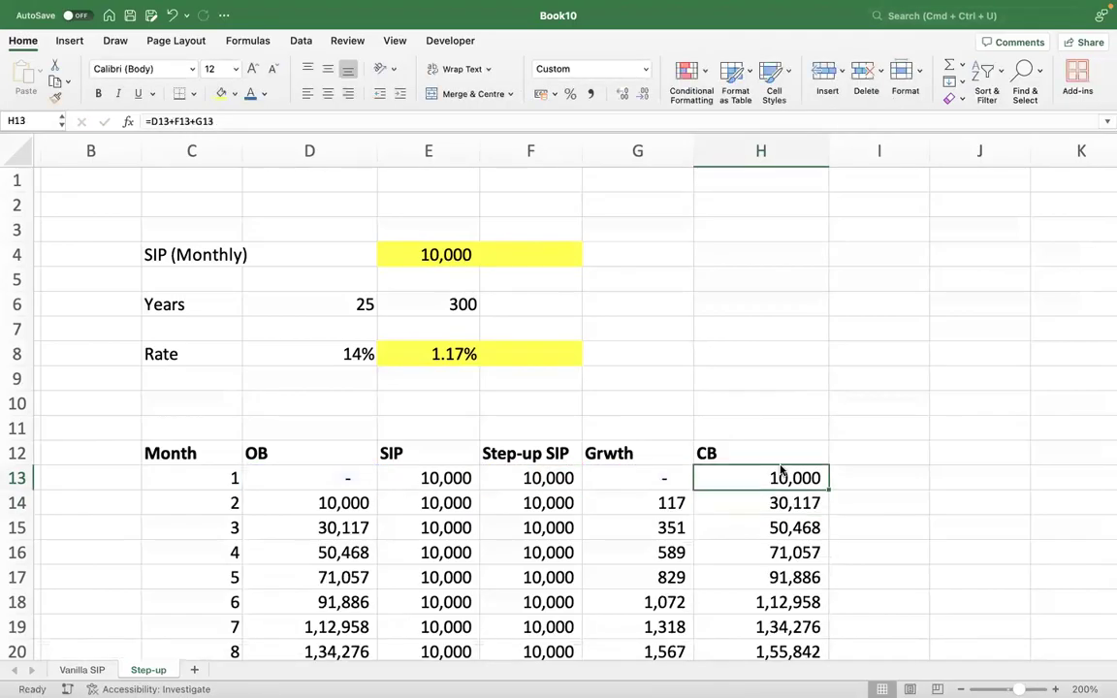
double_click(830, 489)
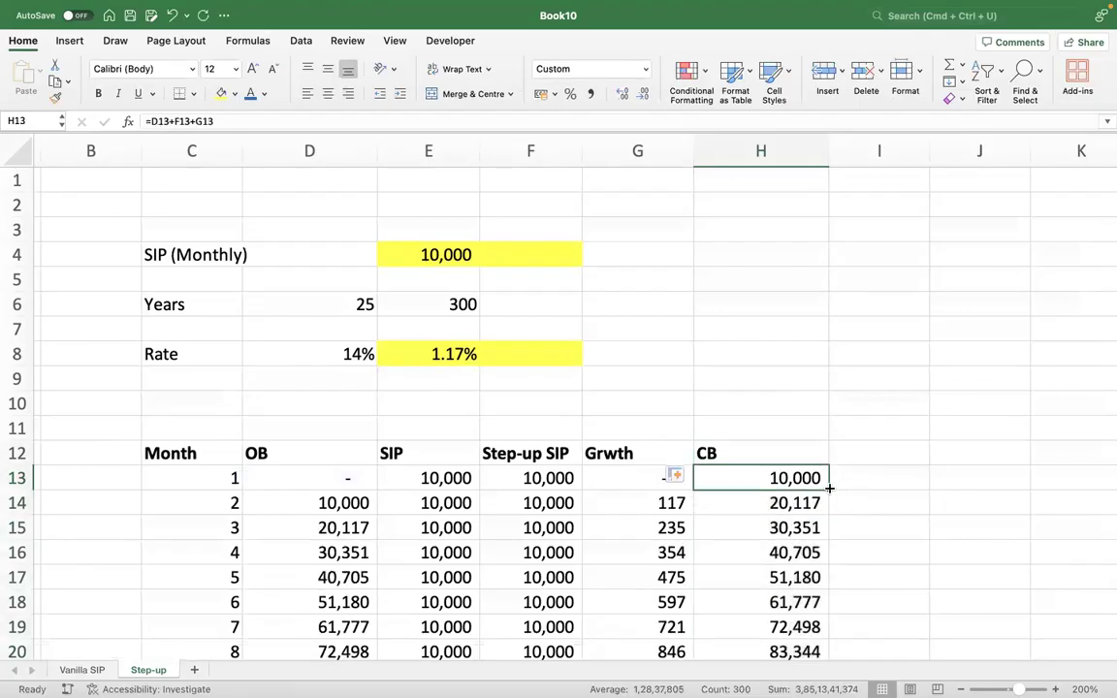
Highlight the month 300 closing balance in H312 with a blue font and a light green fill
key(ctrl+shift+Down)
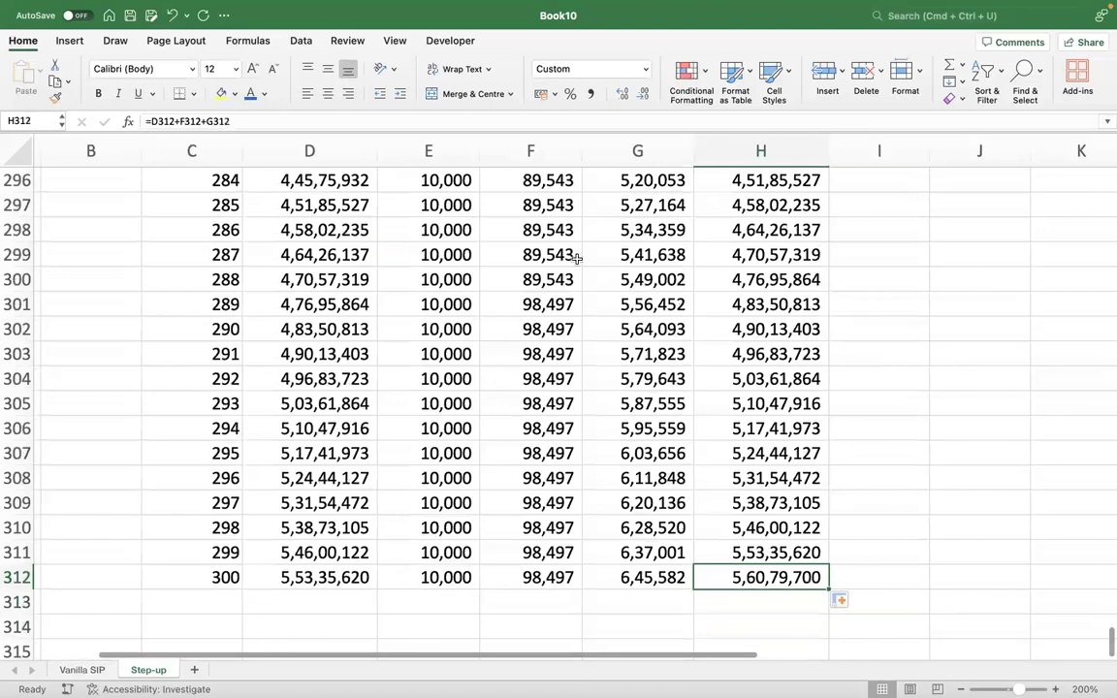
click(250, 93)
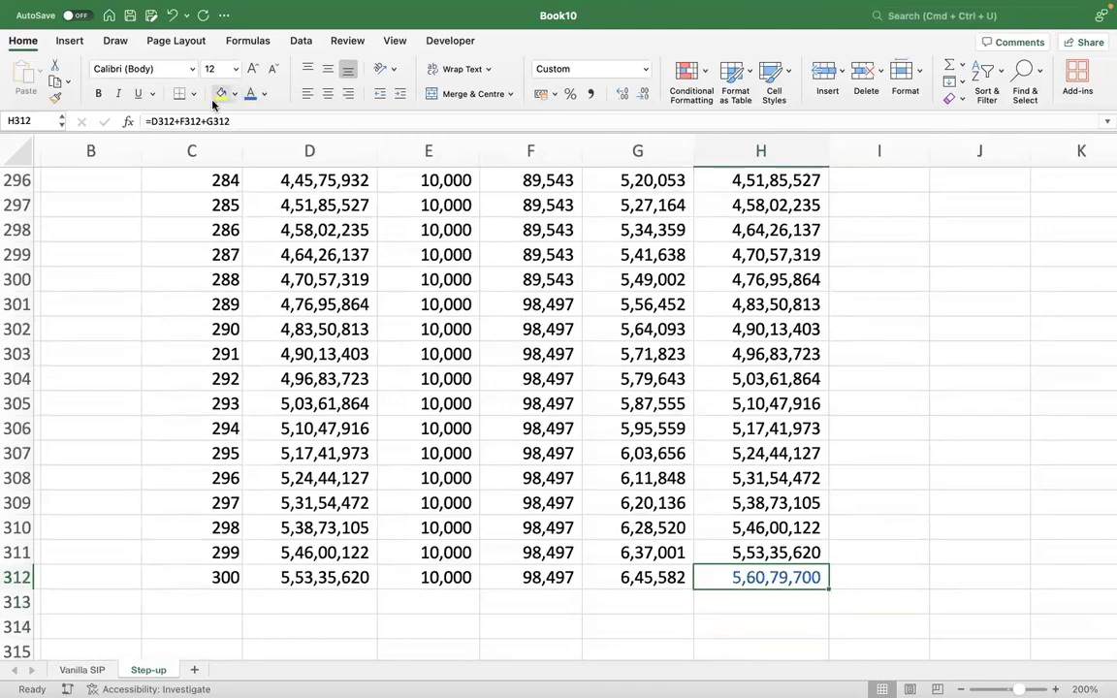
click(235, 94)
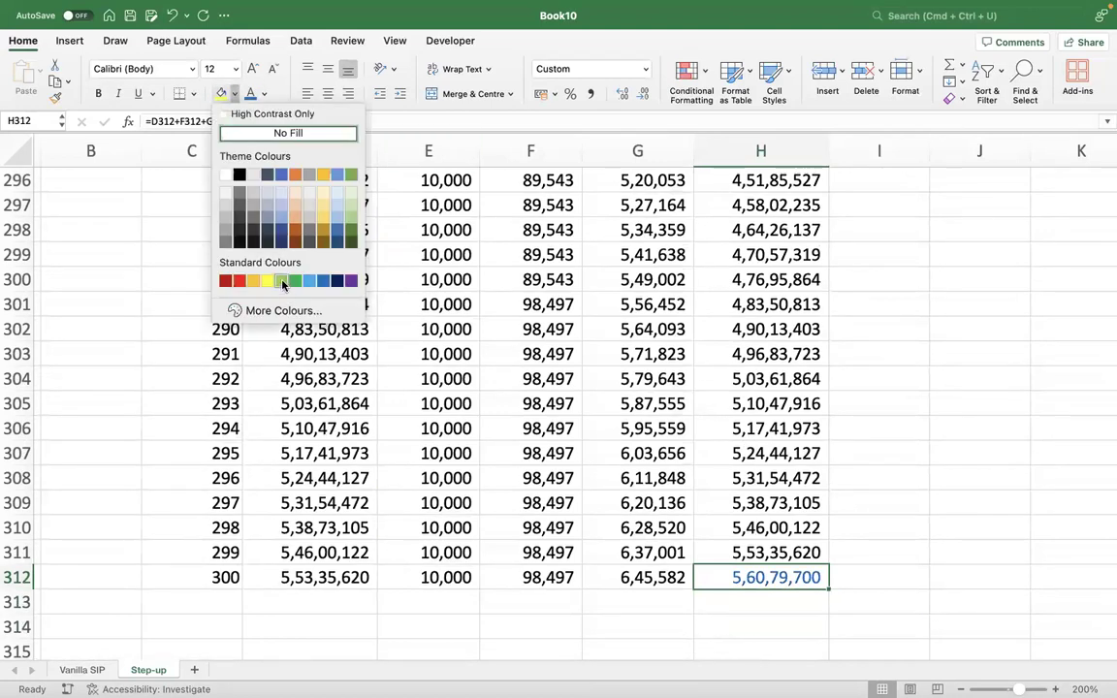
click(257, 258)
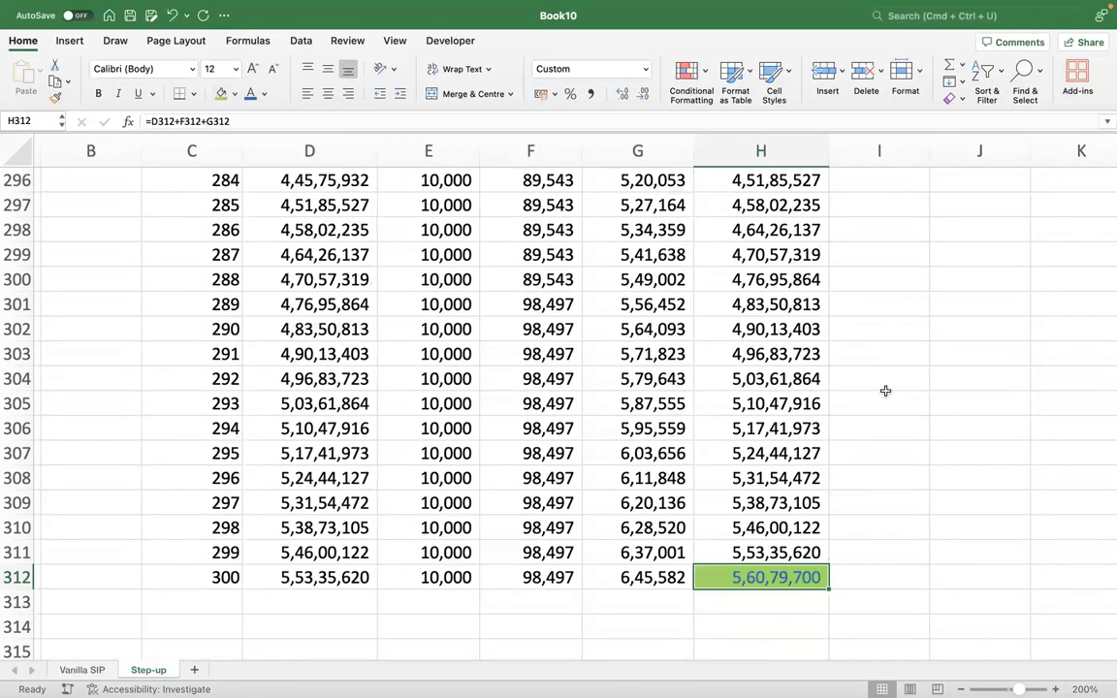
click(236, 94)
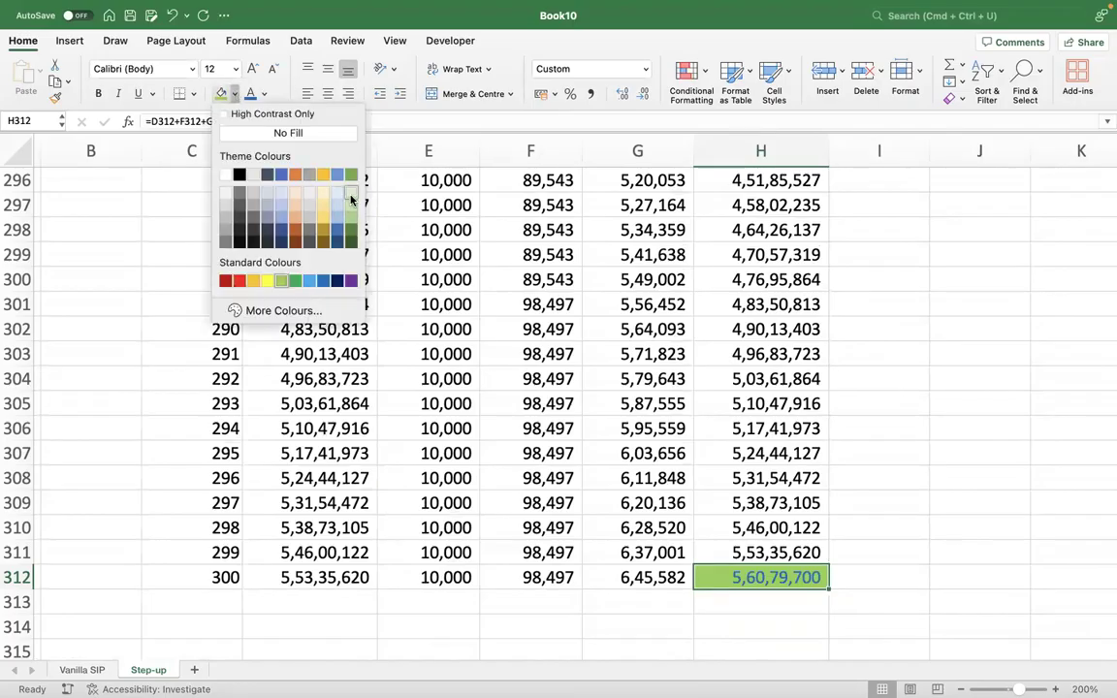
click(648, 453)
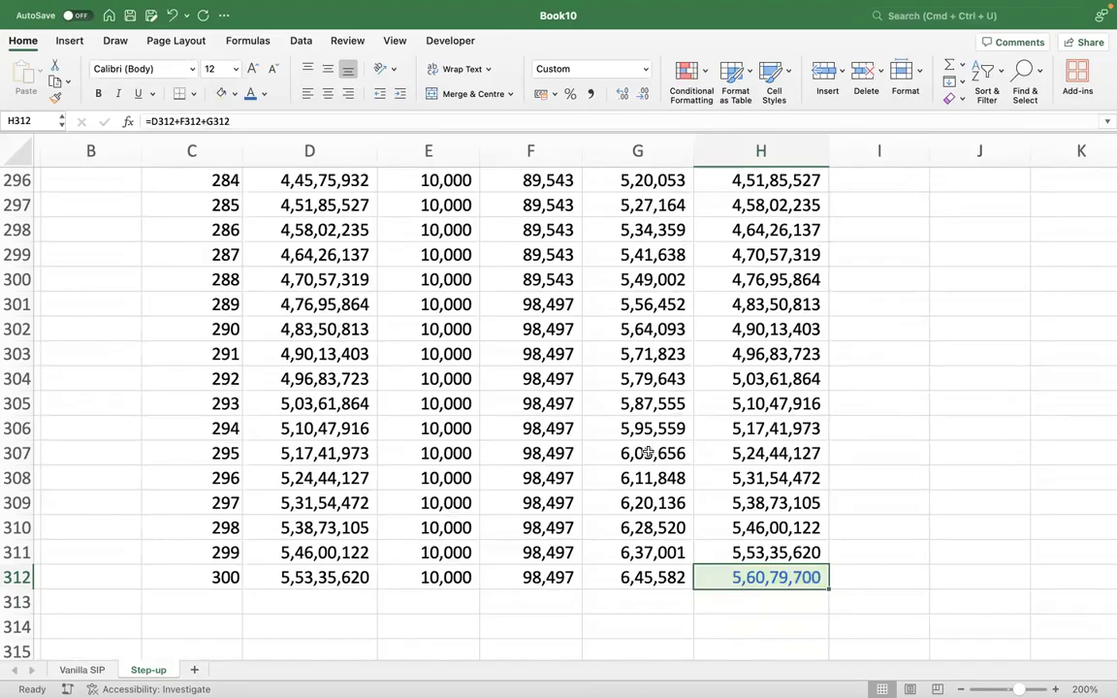
Switch to the Vanilla SIP sheet and select J16 to review the FVA result and its formula for comparison
click(89, 670)
click(462, 459)
key(Down)
key(Right)
key(Right)
key(Right)
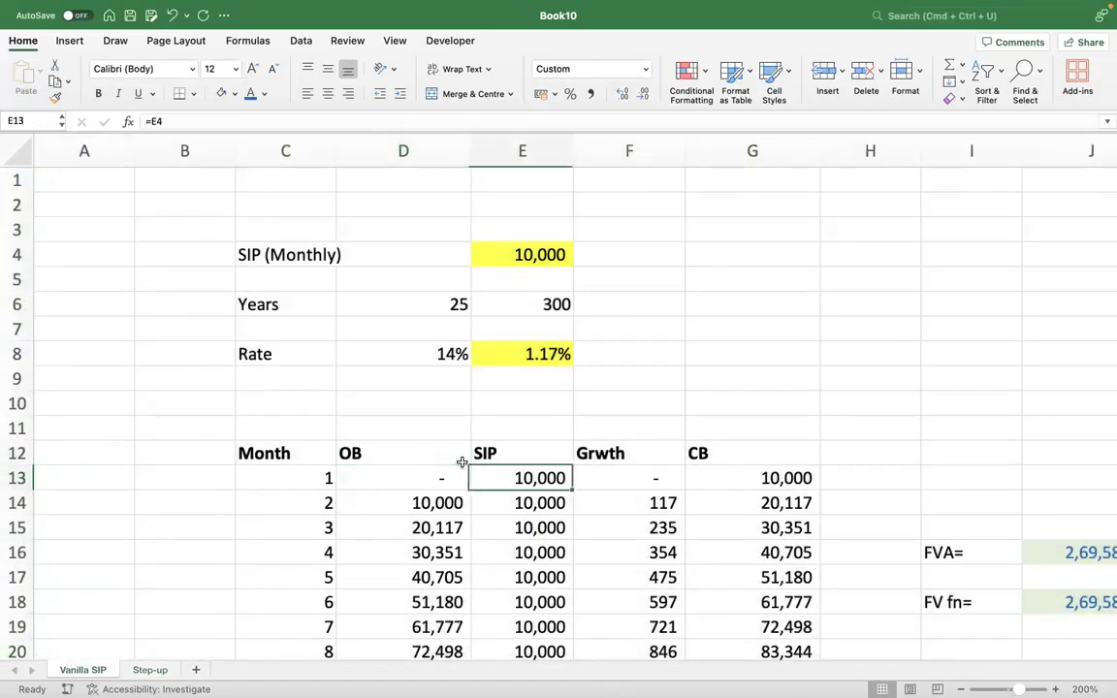
key(Right)
key(Down)
key(Right)
key(Down)
key(Right)
key(Down)
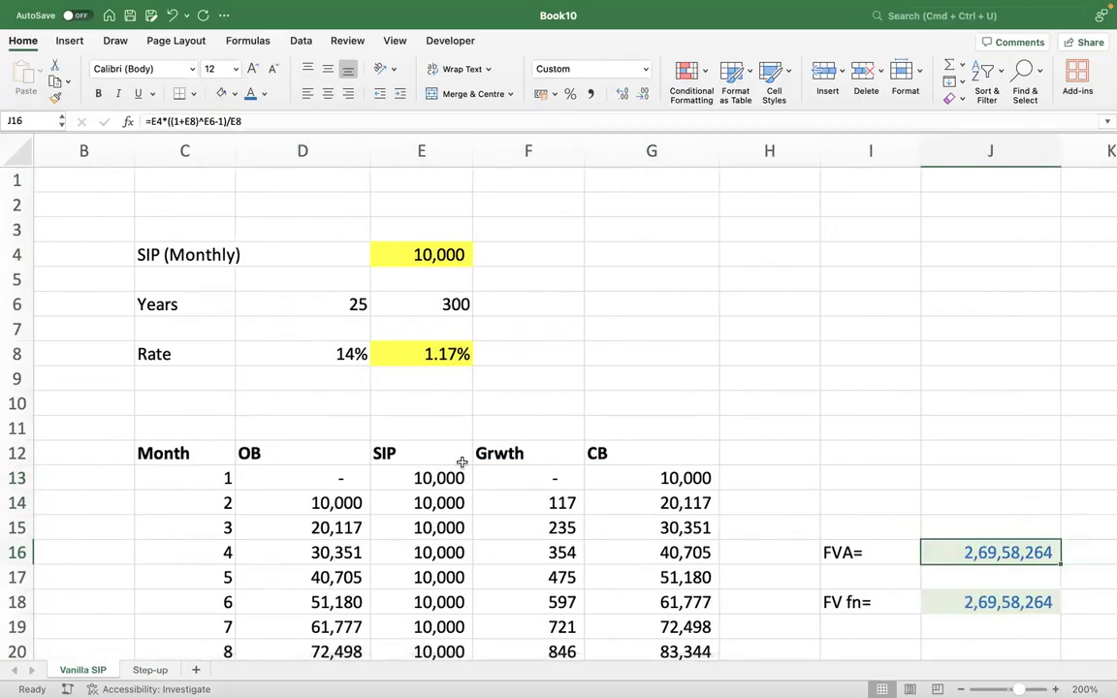
Return to the Step-up sheet and go up the Step-up SIP column to view the first months of the table
click(148, 670)
key(Left)
key(Left)
key(Up)
key(Up)
key(ctrl+Up)
key(Up)
key(Up)
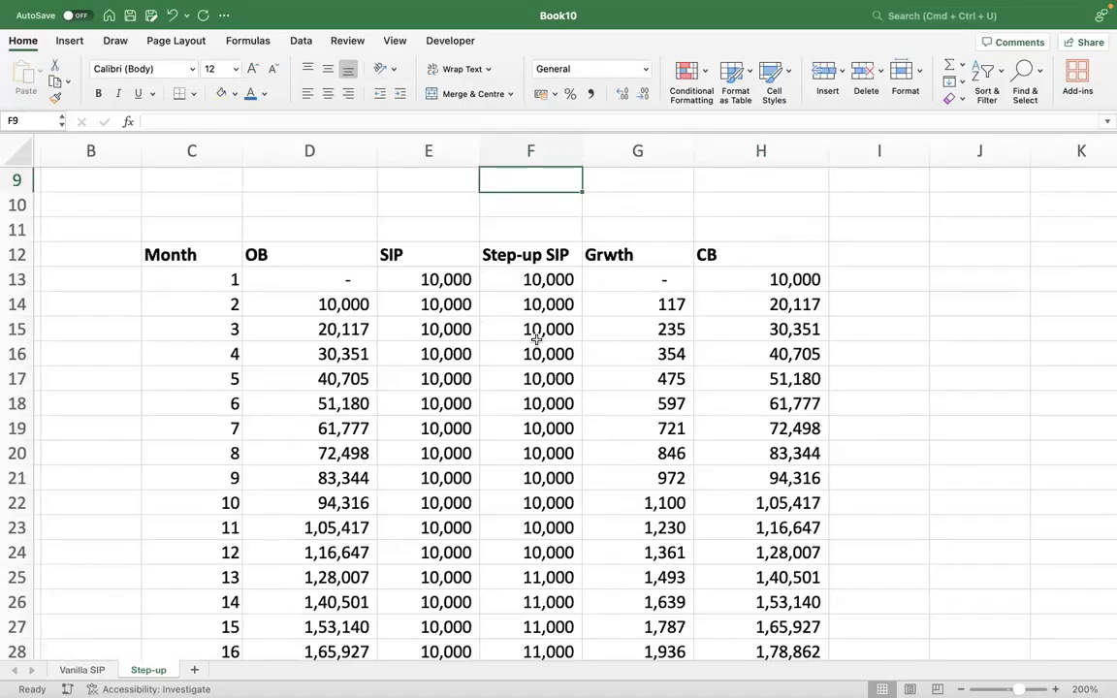
Go down the CB column to the month 300 closing balance in H312 to review the final corpus
key(Down)
key(Right)
key(Down)
key(Right)
key(Down)
key(Down)
key(super+Down)
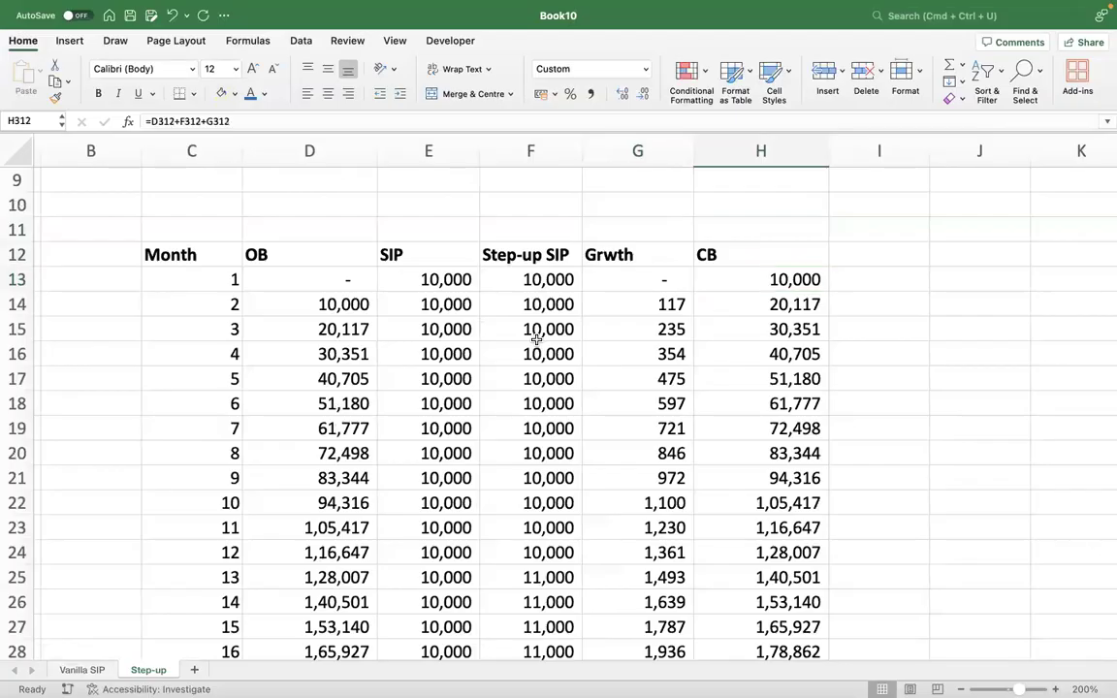
key(Down)
key(Up)
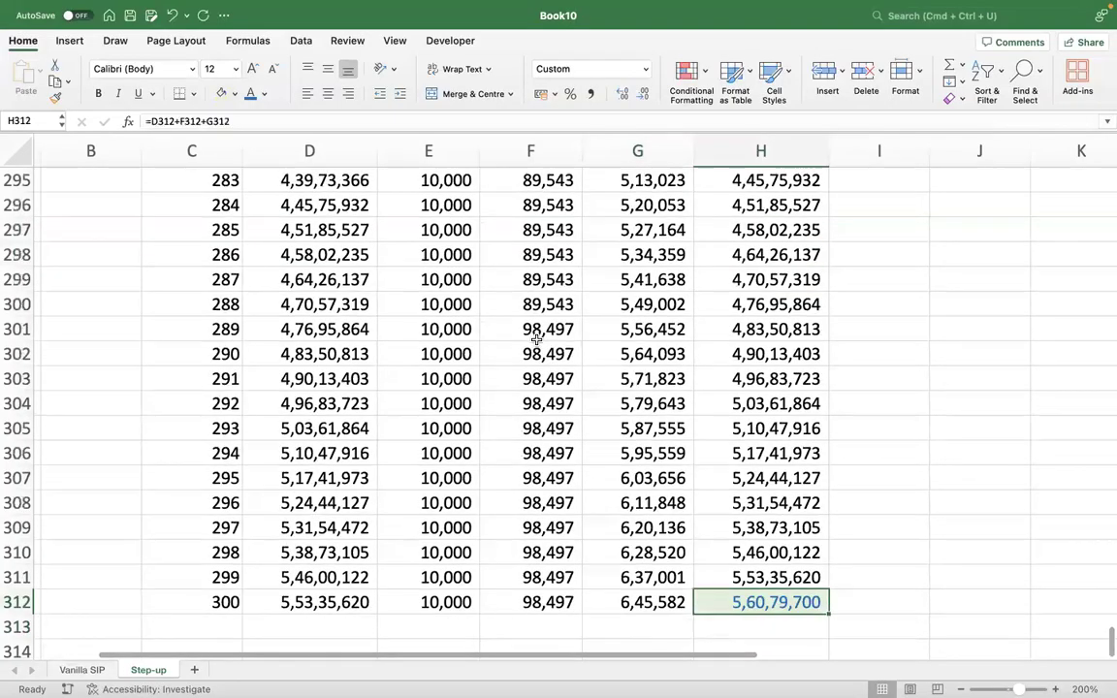